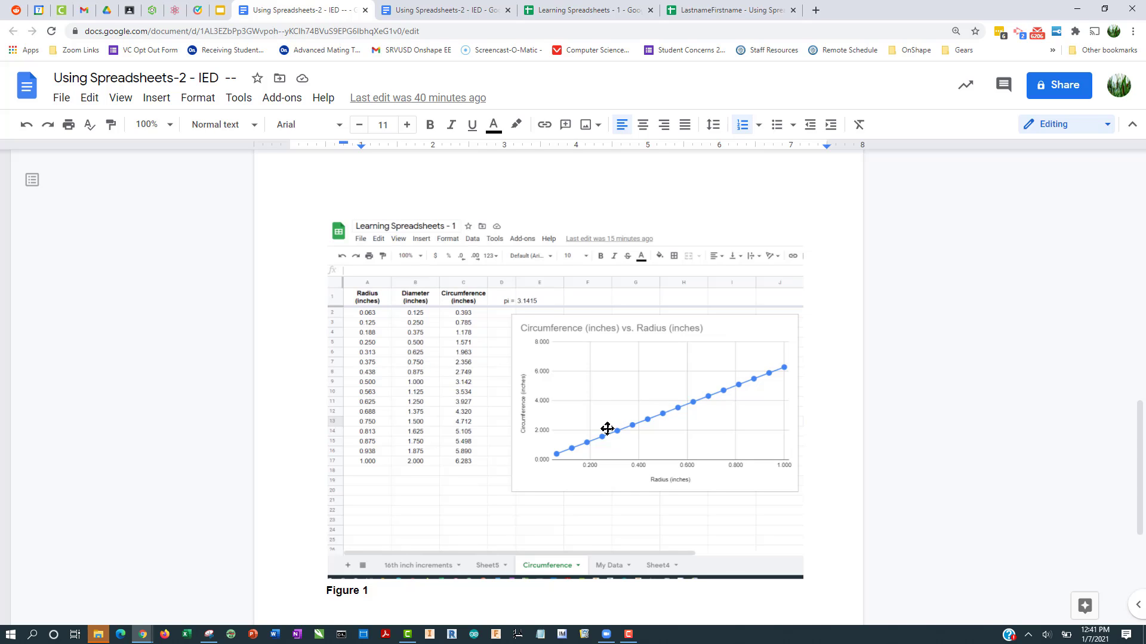
# - Copy the "16th inch increments" sheet from "LastnameFirstname - Using Spreadsheets - 1" to a new spreadsheet and open the copy
pyautogui.click(591, 10)
pyautogui.click(731, 10)
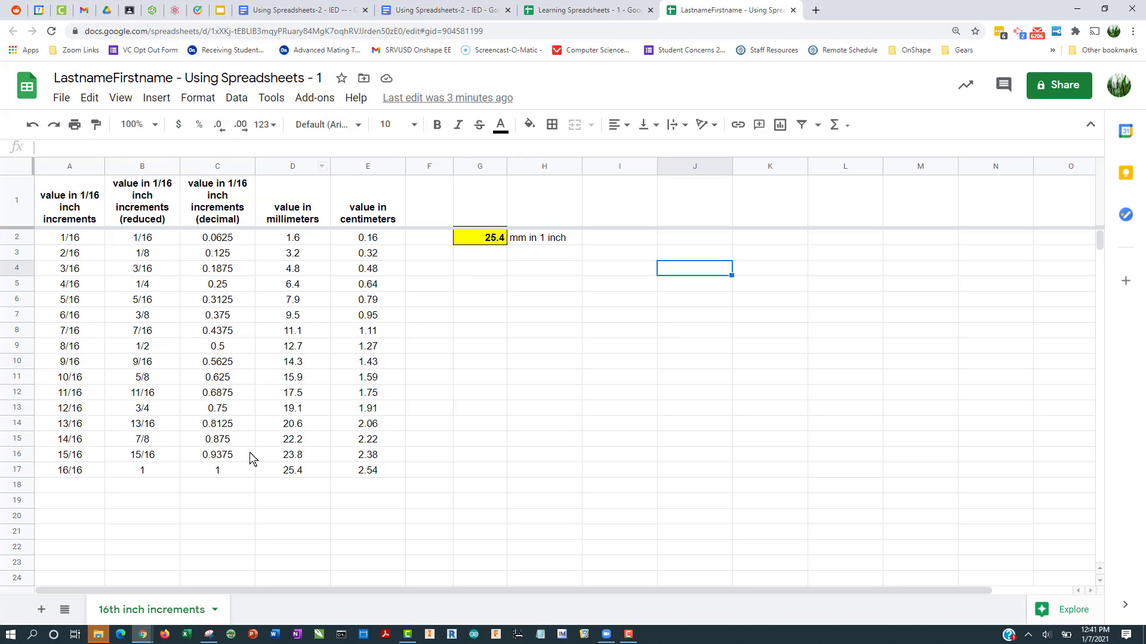
pyautogui.click(215, 610)
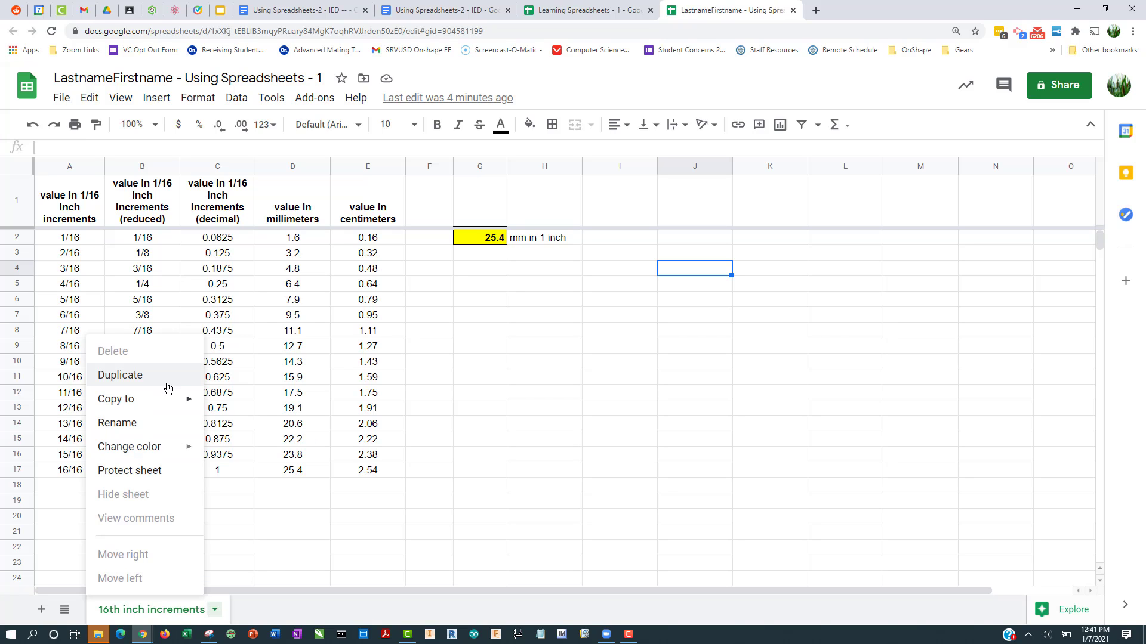
pyautogui.moveTo(159, 398)
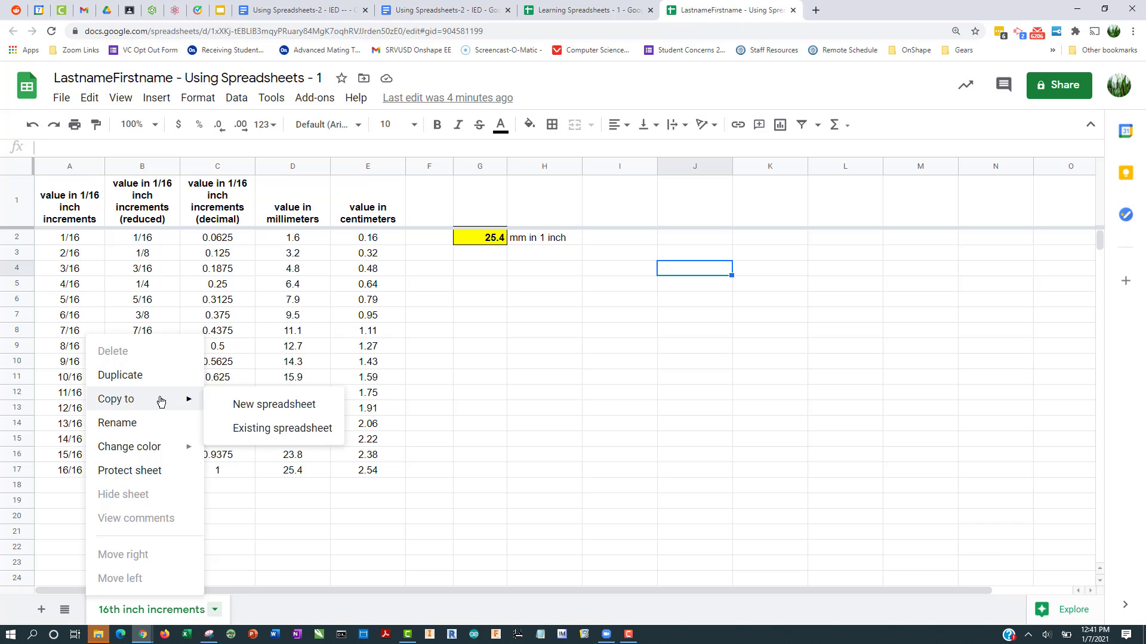
pyautogui.click(228, 406)
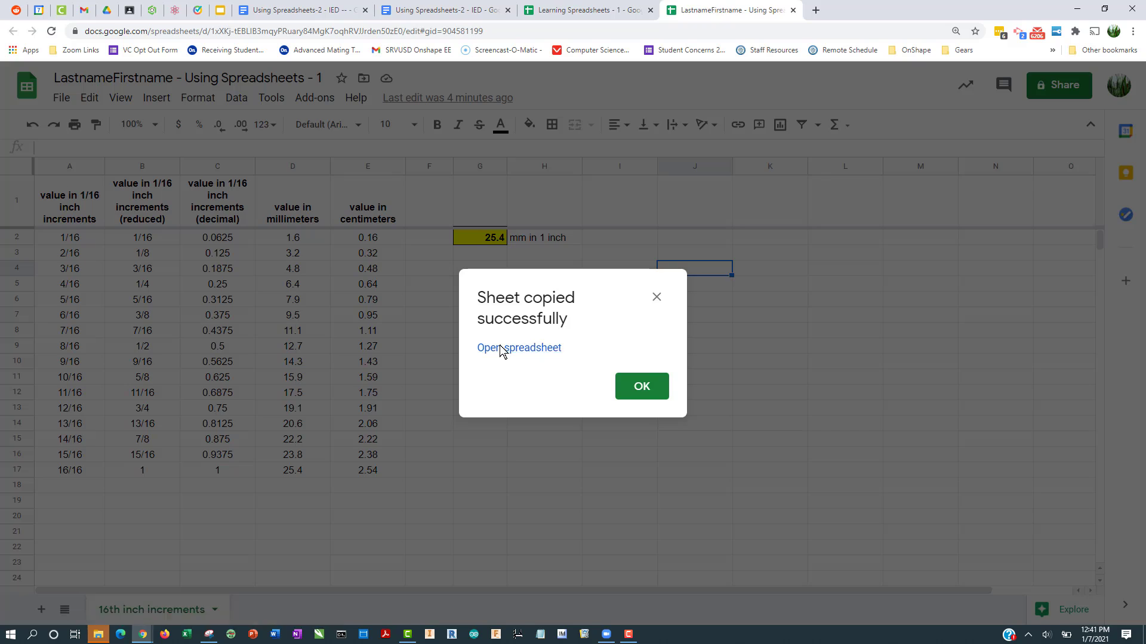
pyautogui.click(500, 348)
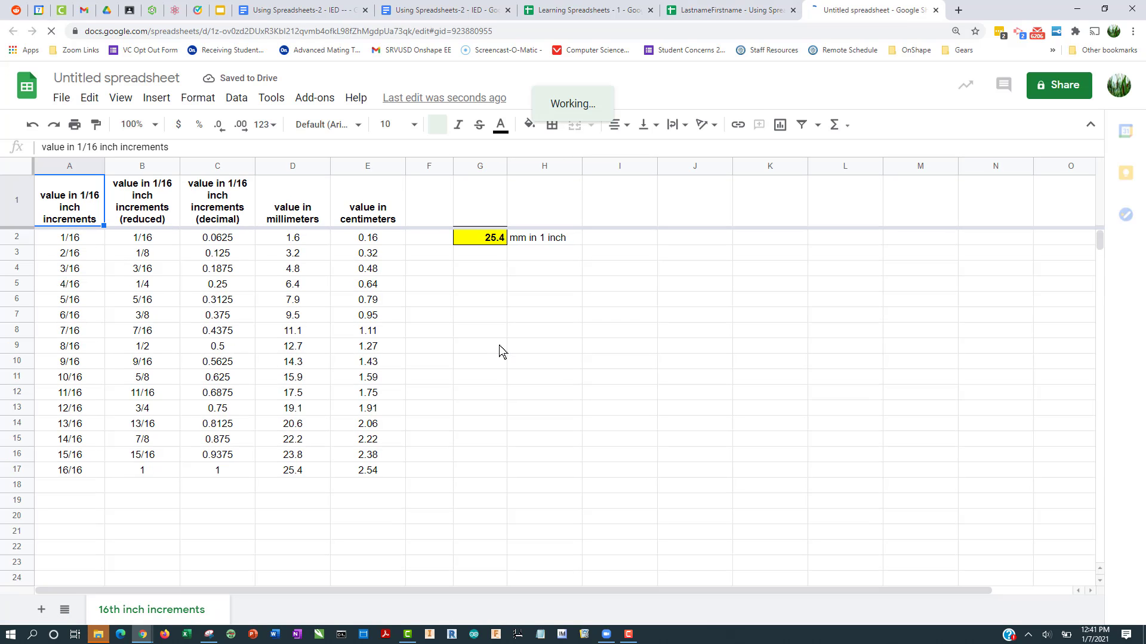
# - Rename the new spreadsheet as "LastnameFirstname Using Spreadsheets 2"
pyautogui.click(150, 76)
pyautogui.write('Lastn')
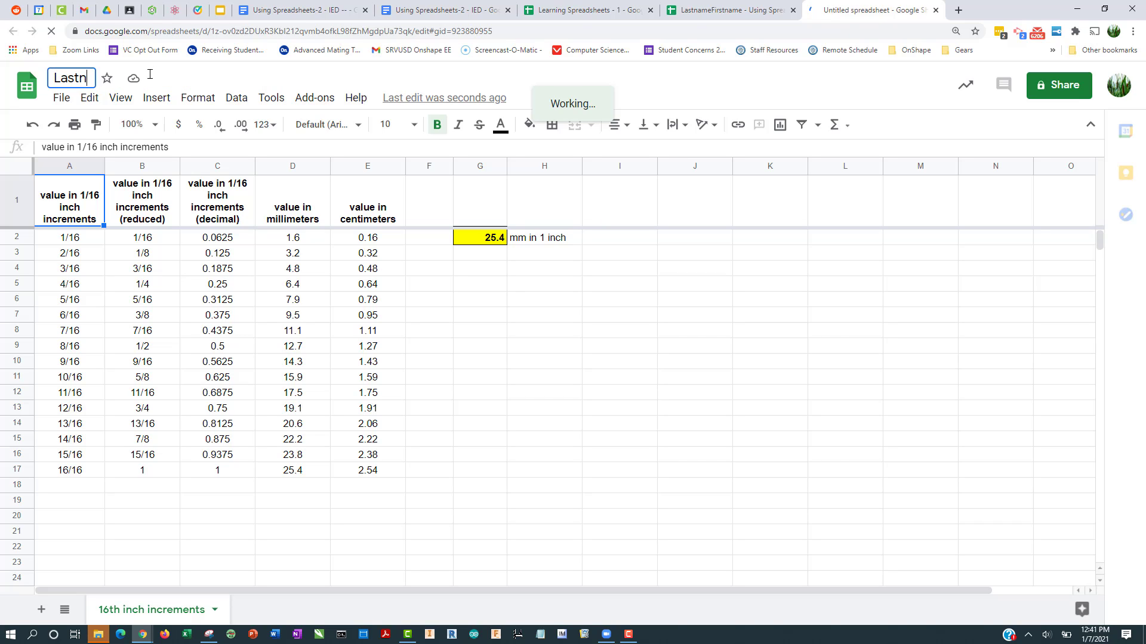
pyautogui.write('ameFirstna')
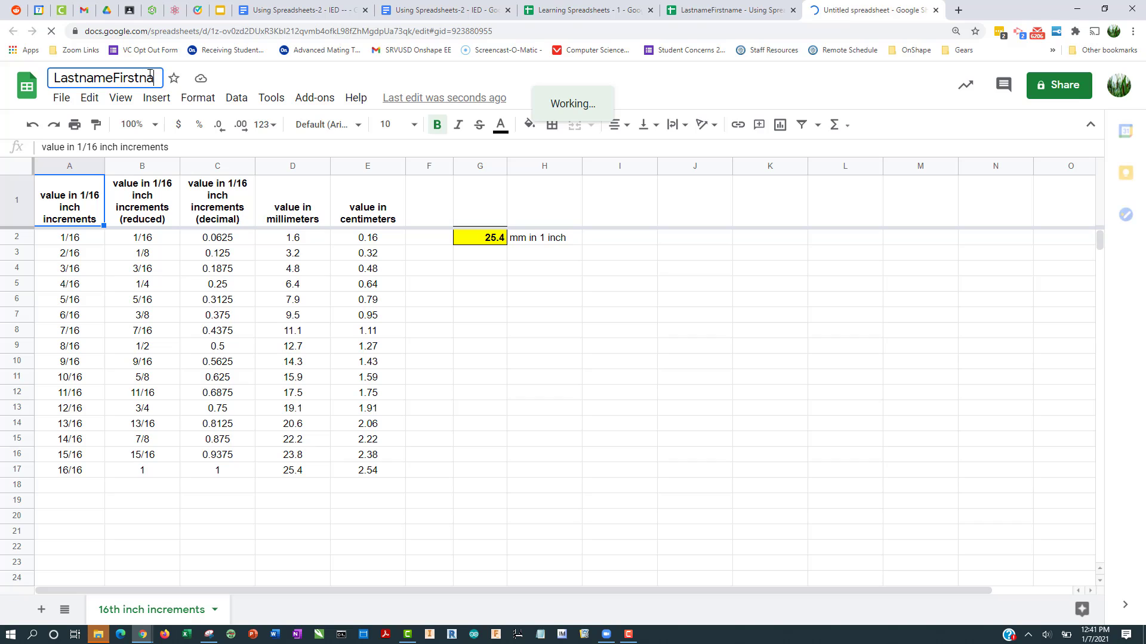
pyautogui.write('me Using ')
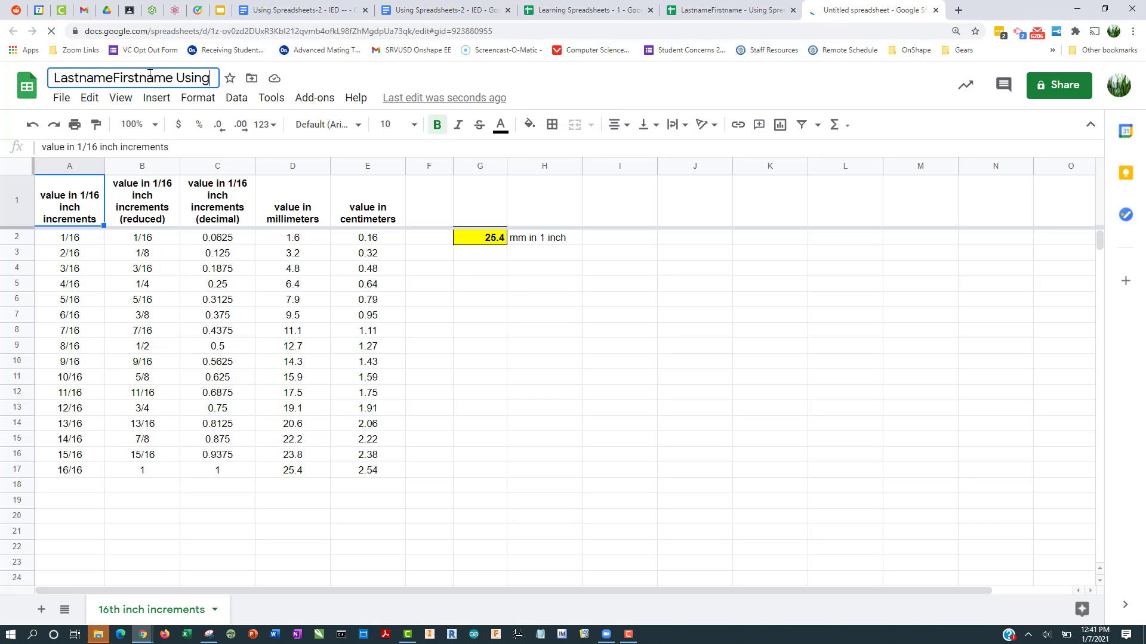
pyautogui.write('Spr')
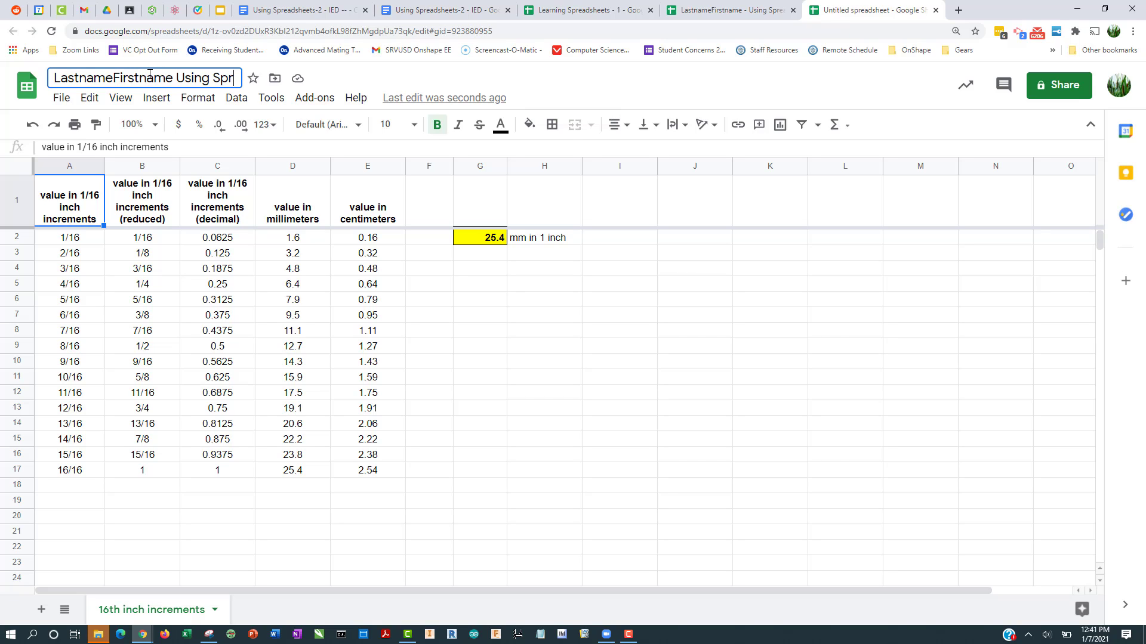
pyautogui.write('eadshee')
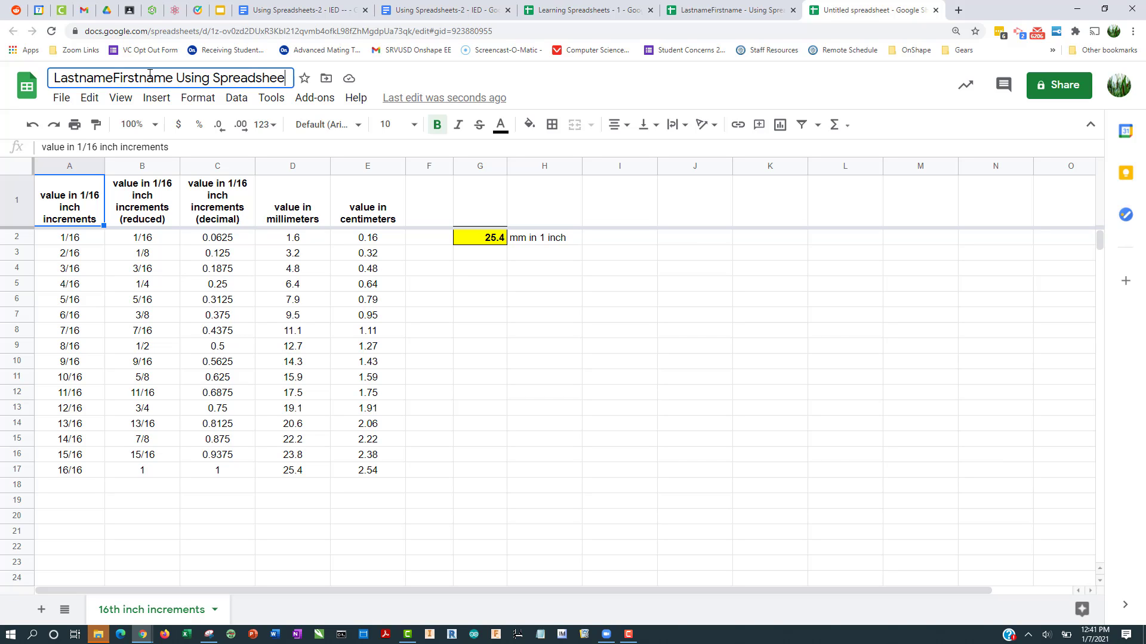
pyautogui.write('ts 2')
pyautogui.press('Return')
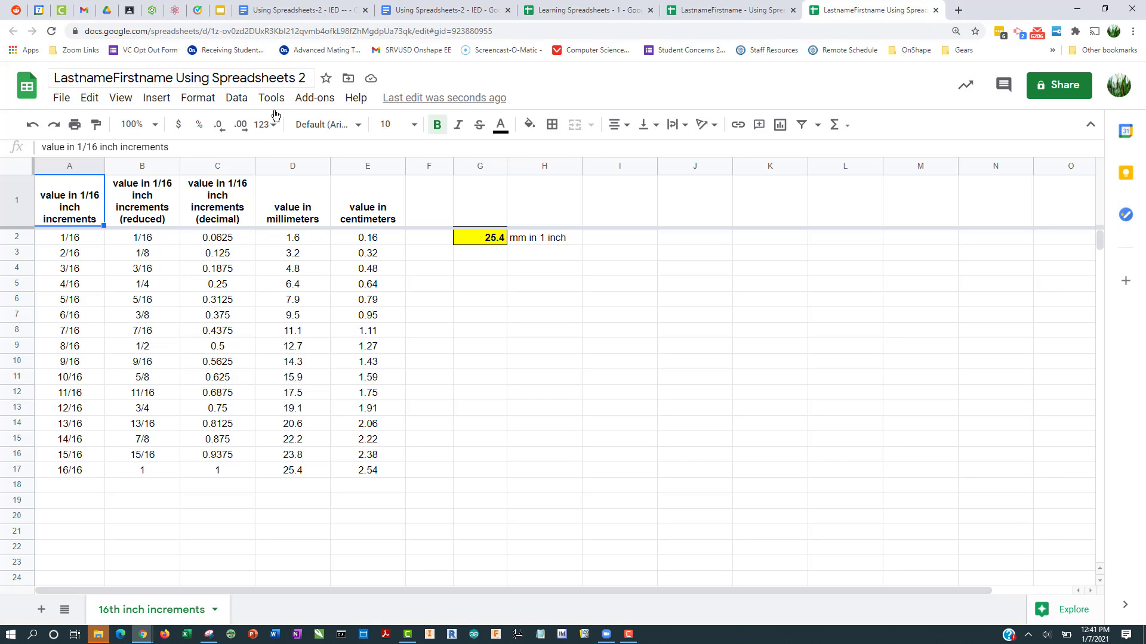
pyautogui.click(587, 353)
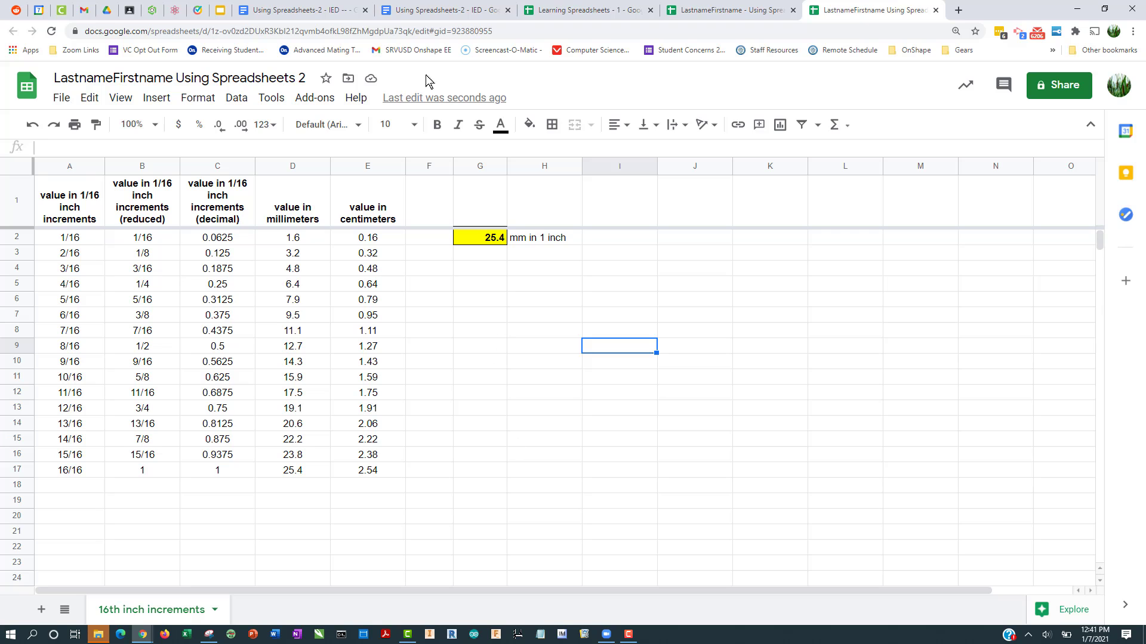
# - Review the Using Spreadsheets-2 assignment instructions for the Circumference tab and the example spreadsheet in Figure 1
pyautogui.click(440, 10)
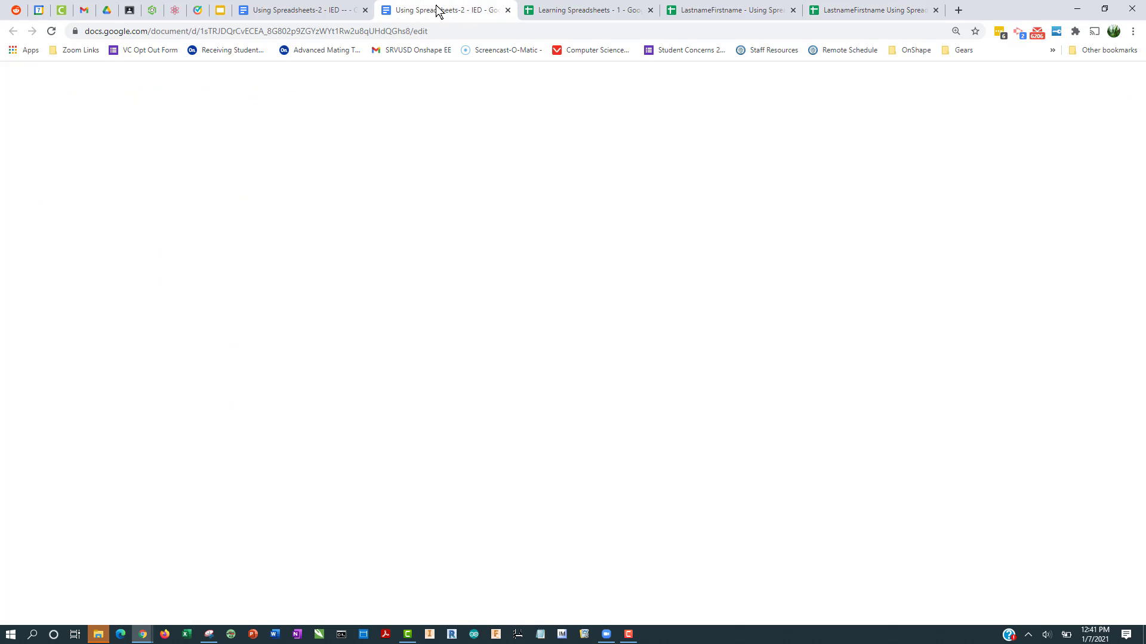
pyautogui.click(353, 11)
pyautogui.scroll(-5, 673, 317)
pyautogui.scroll(6, 673, 317)
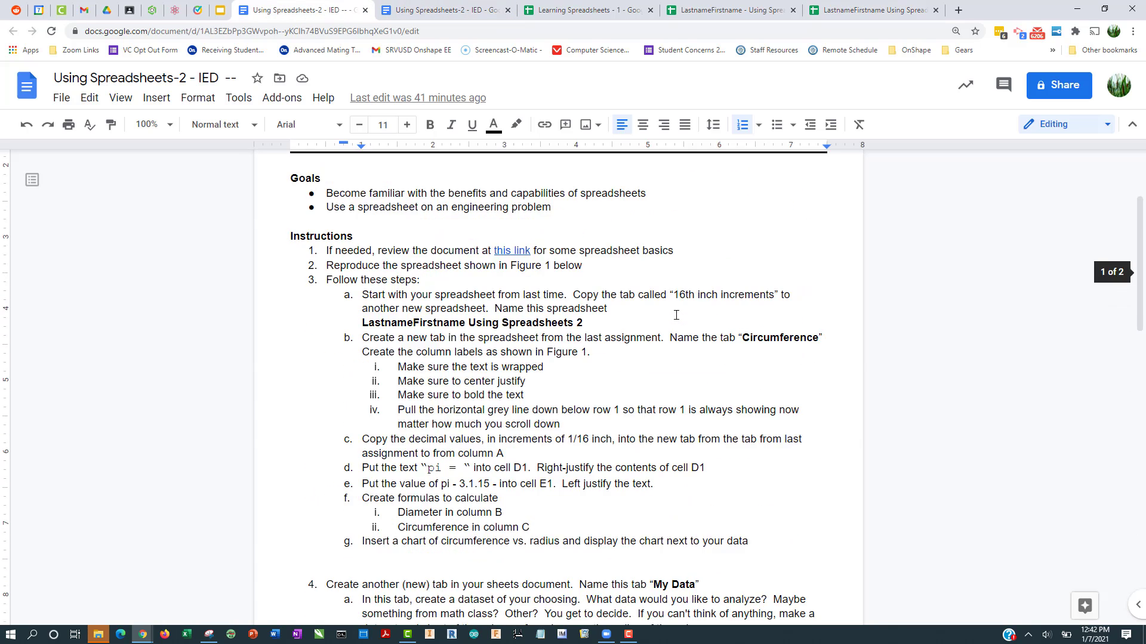
pyautogui.scroll(-2, 603, 355)
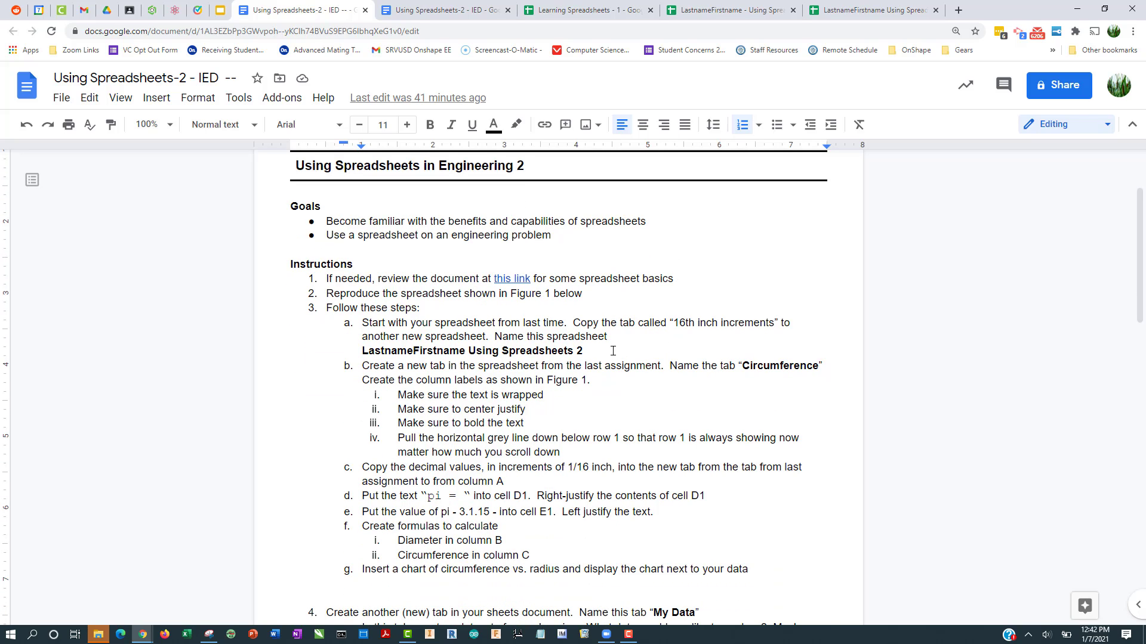
pyautogui.moveTo(678, 324); pyautogui.dragTo(726, 329)
pyautogui.click(618, 351)
pyautogui.scroll(-1, 561, 390)
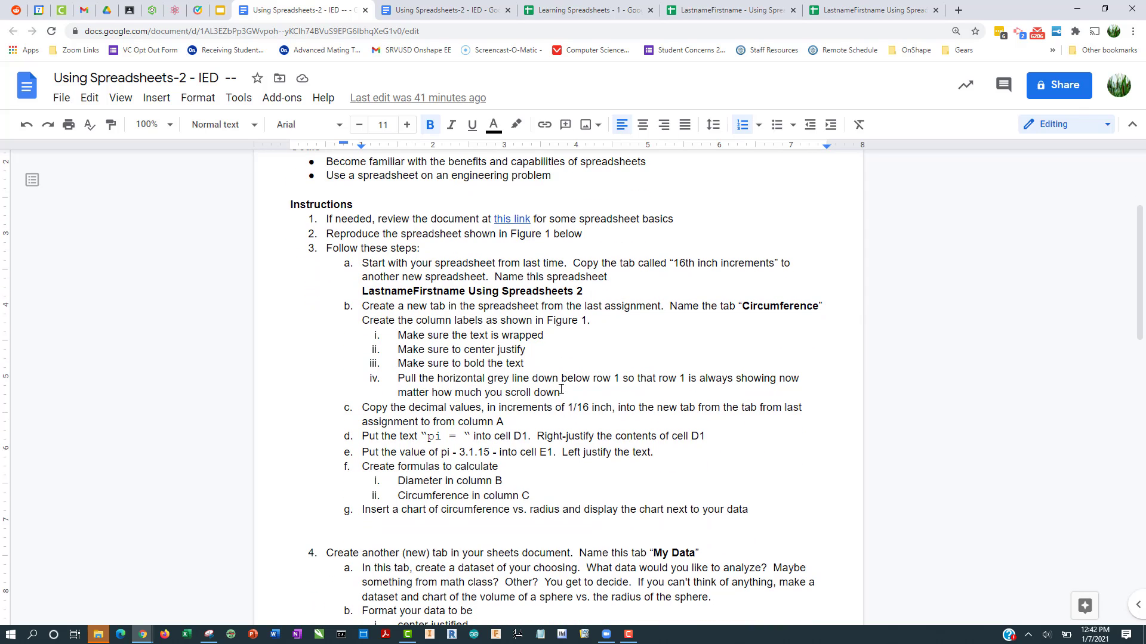
pyautogui.moveTo(365, 308); pyautogui.dragTo(662, 317)
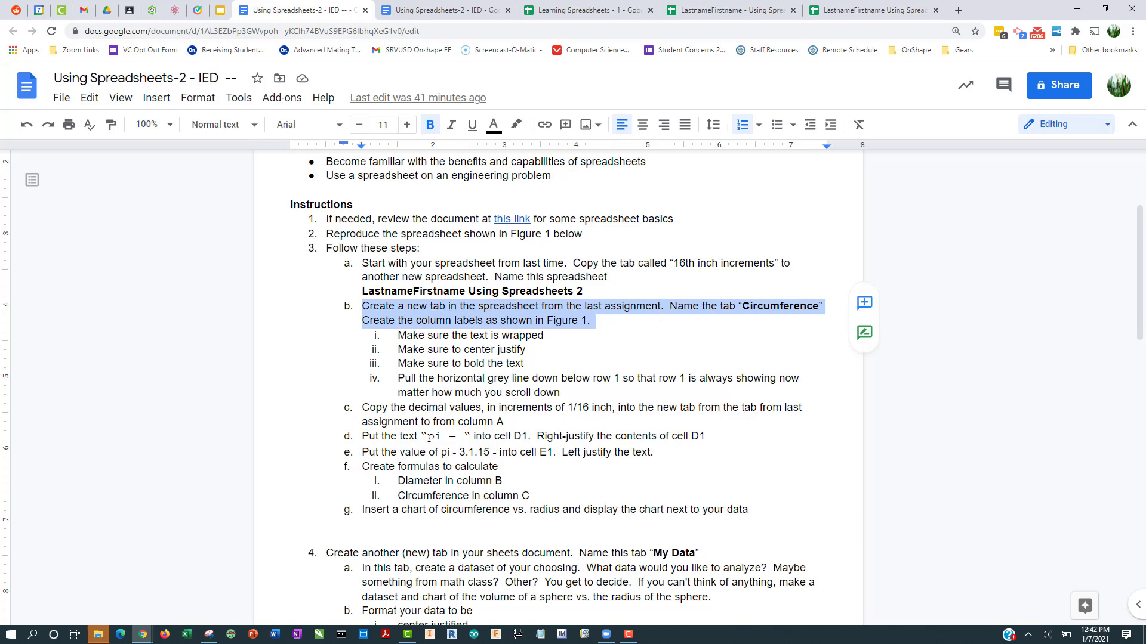
pyautogui.scroll(-12, 660, 319)
pyautogui.click(410, 316)
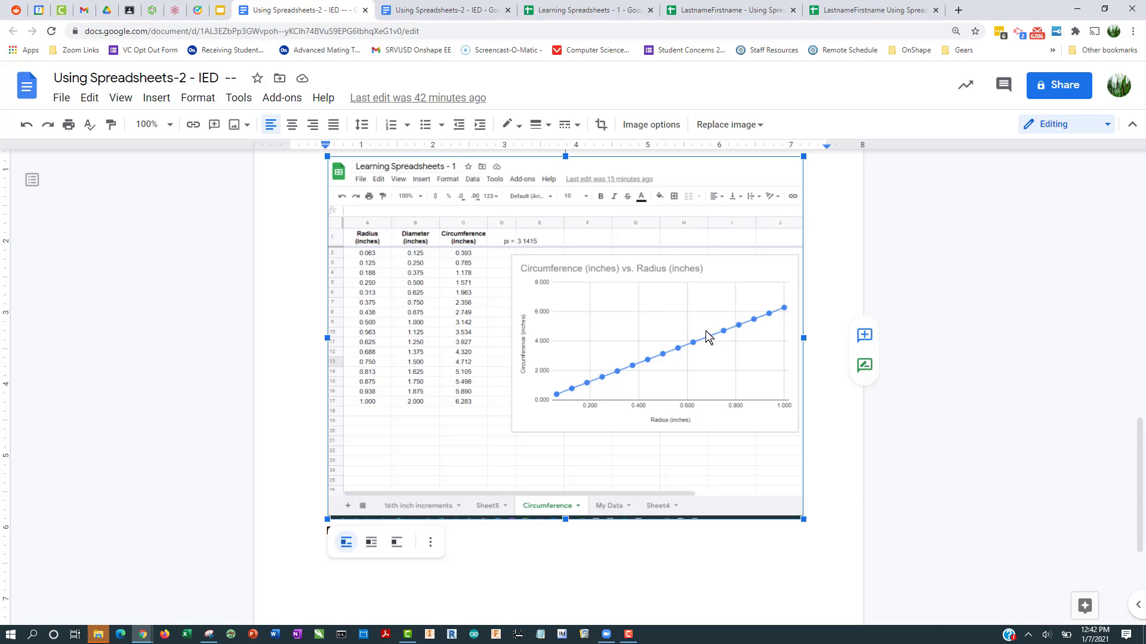
# - Close the "Learning Spreadsheets - 1" file, dismiss the sheet copy message, and return to "LastnameFirstname Using Spreadsheets 2"
pyautogui.click(434, 12)
pyautogui.click(584, 12)
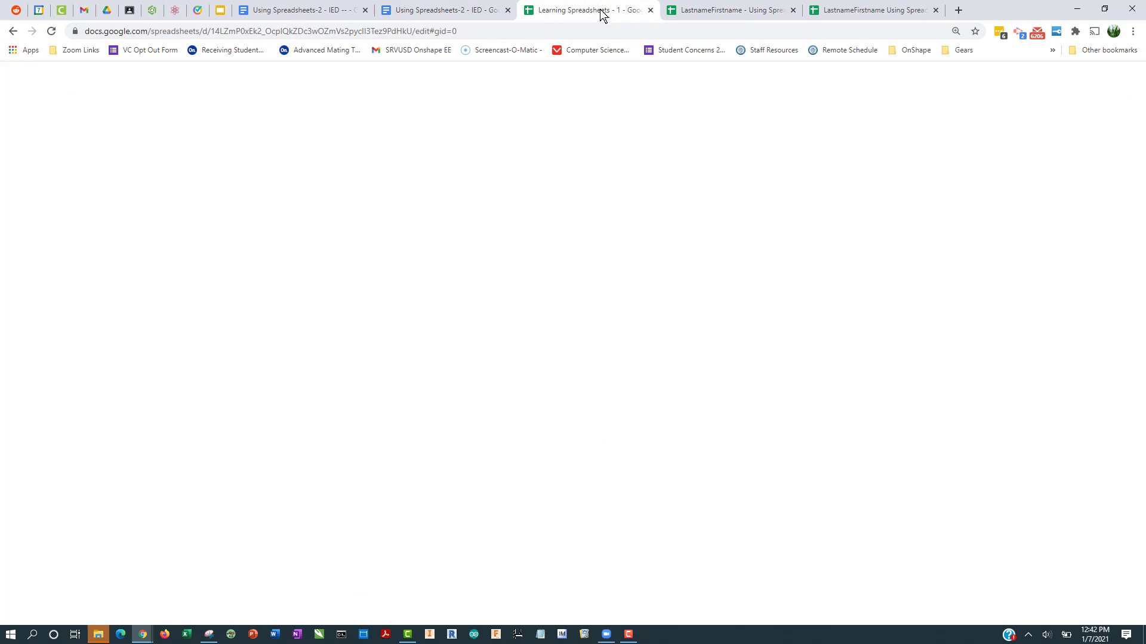
pyautogui.click(650, 11)
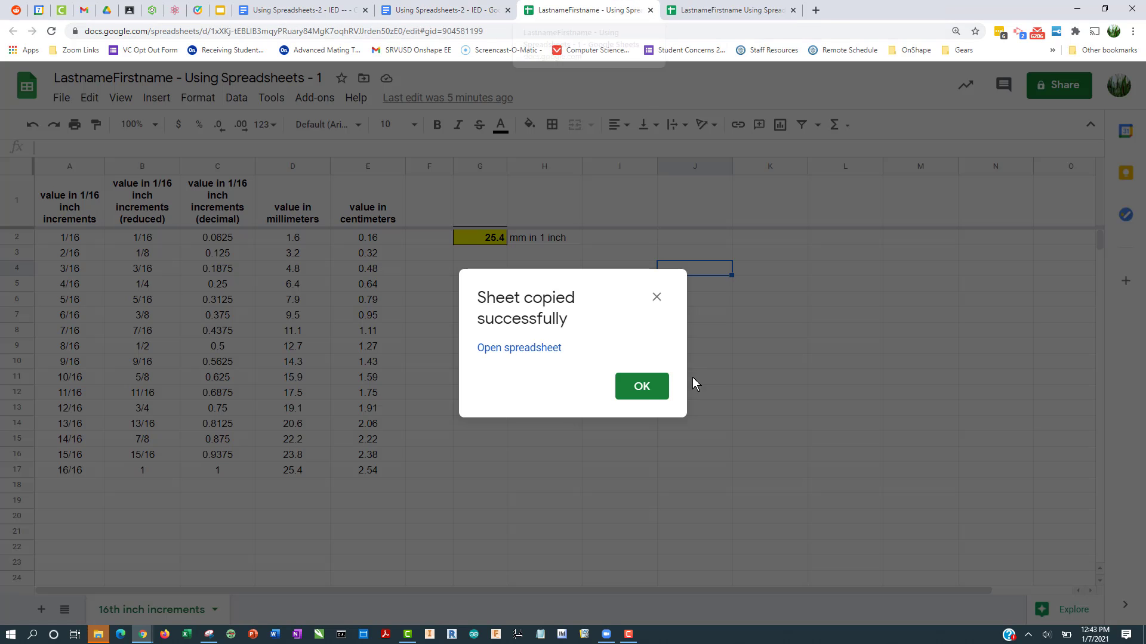
pyautogui.click(642, 386)
pyautogui.click(719, 11)
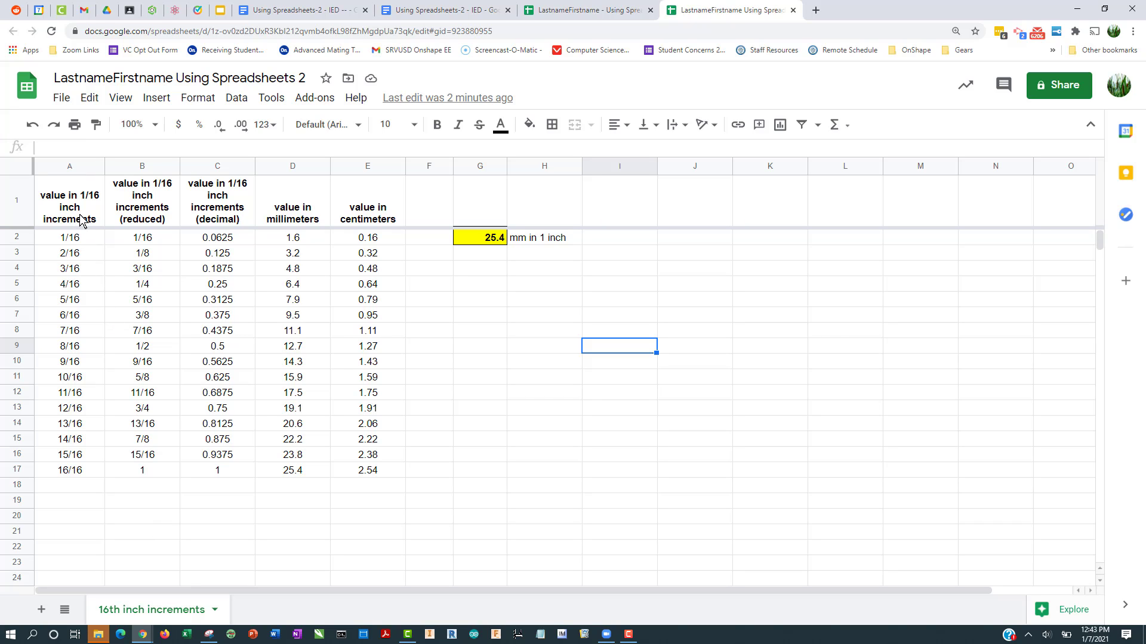
# - Add a new sheet and try pasting the fractional 1/16 inch increments from A1:A17 into it
pyautogui.moveTo(83, 222); pyautogui.dragTo(86, 476)
pyautogui.hotkey('ctrl', 'c')
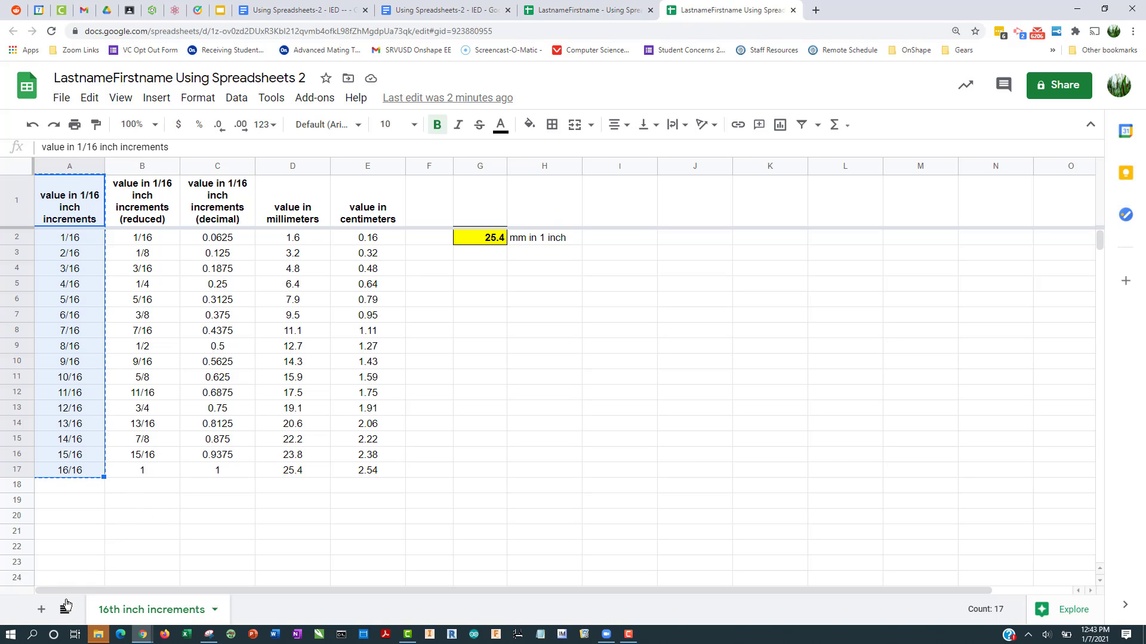
pyautogui.click(41, 609)
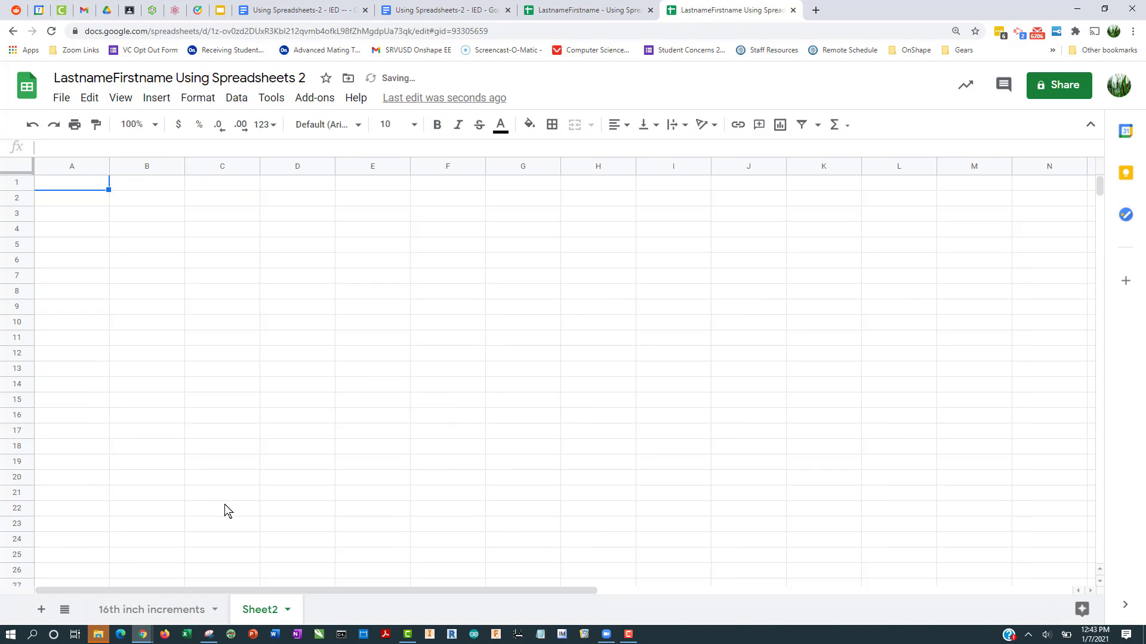
pyautogui.hotkey('ctrl', 'v')
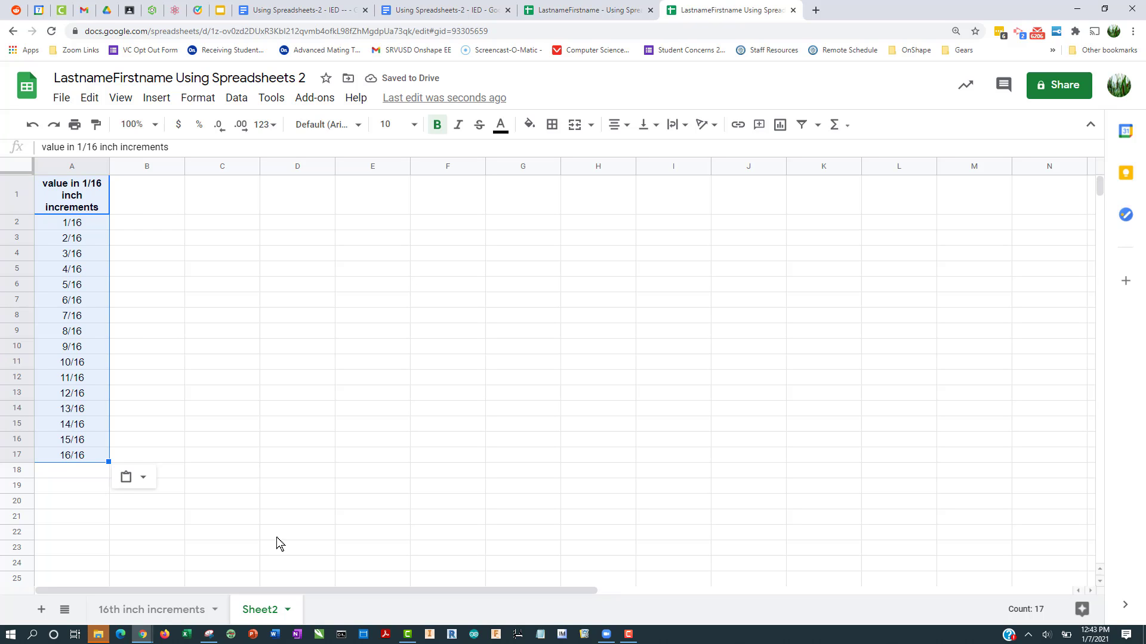
pyautogui.hotkey('ctrl', 'z')
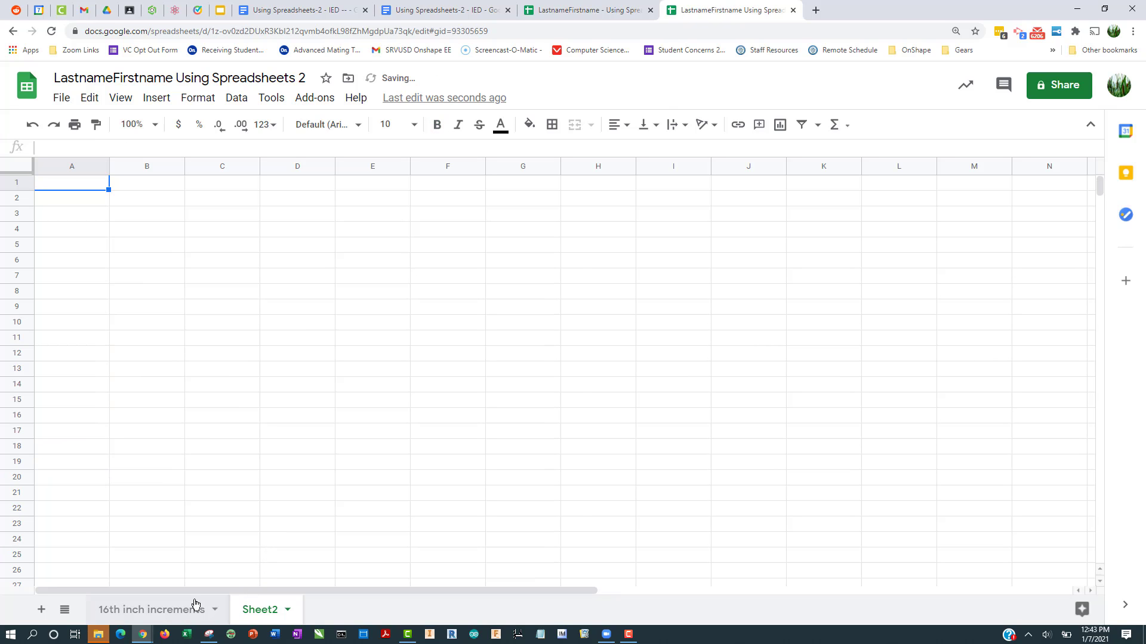
# - Copy the decimal 1/16 inch values with their header, C1:C17, from "16th inch increments" into column A of Sheet2
pyautogui.click(179, 607)
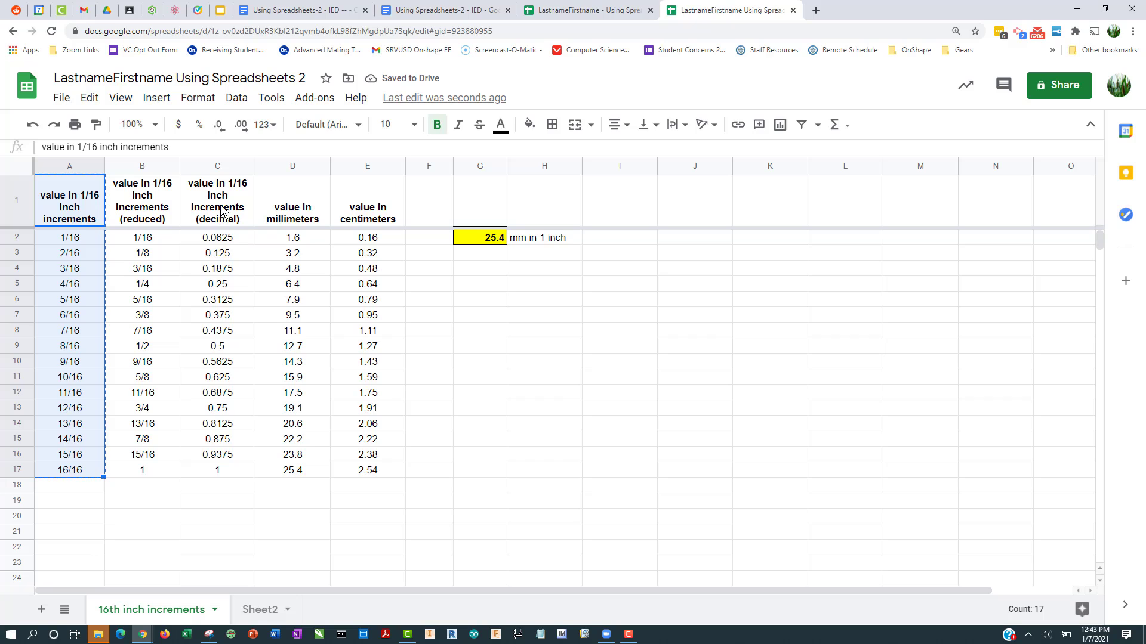
pyautogui.moveTo(226, 211); pyautogui.dragTo(234, 471)
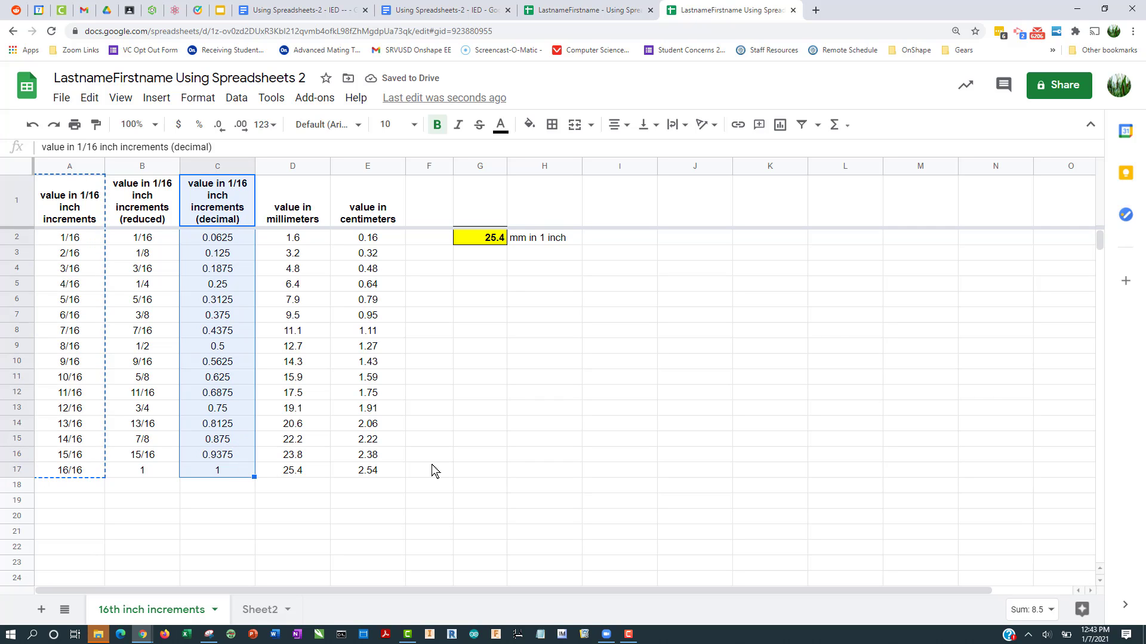
pyautogui.hotkey('ctrl', 'c')
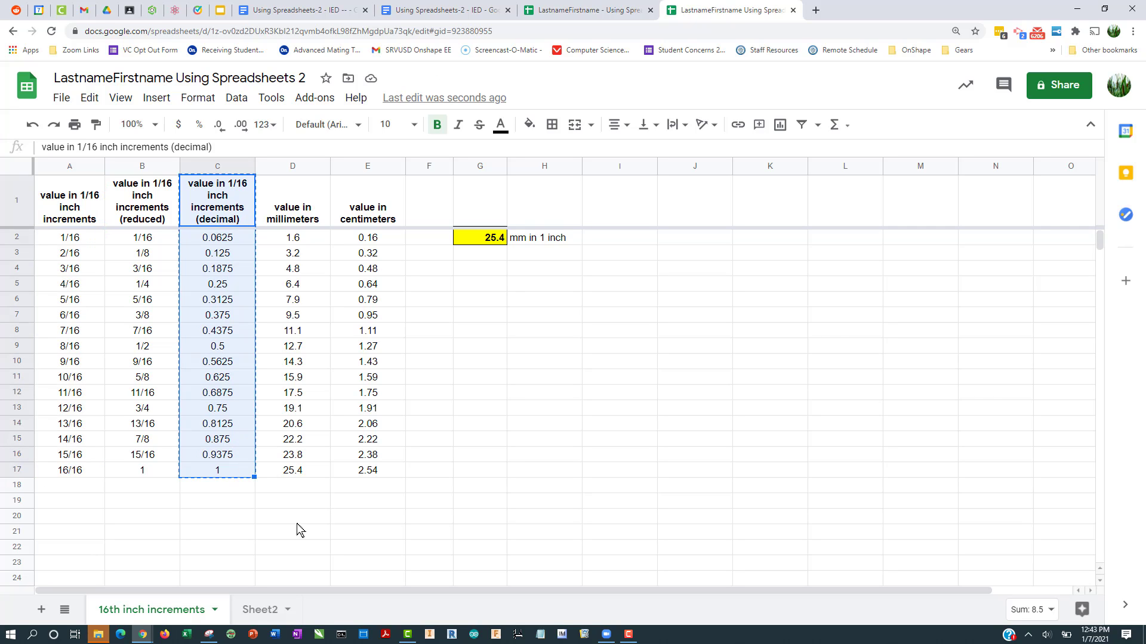
pyautogui.click(262, 609)
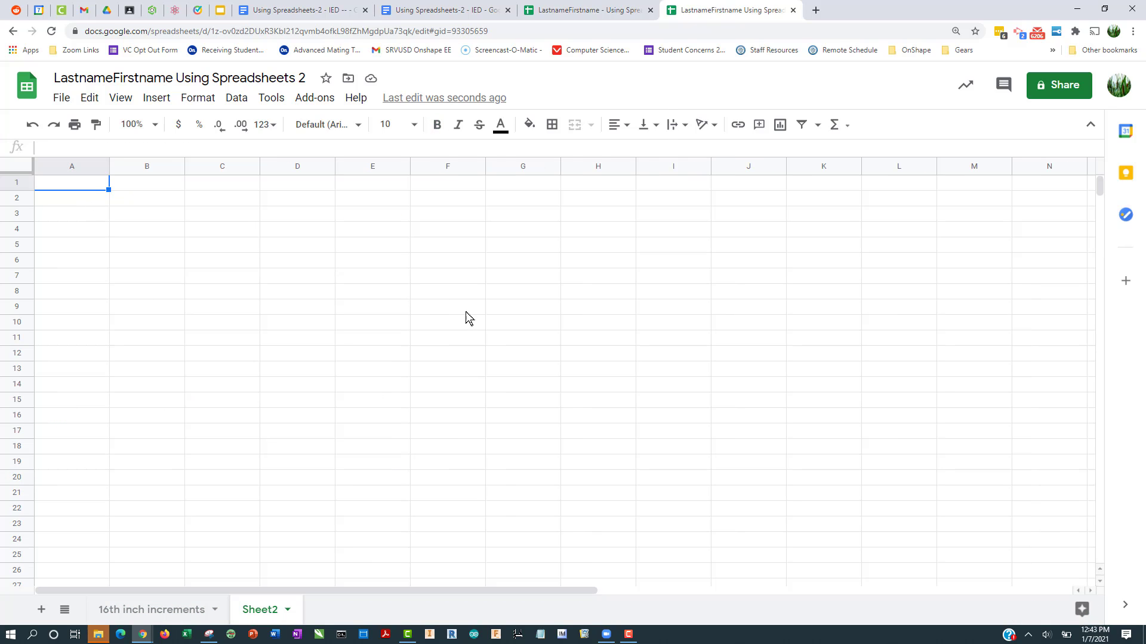
pyautogui.hotkey('ctrl', 'v')
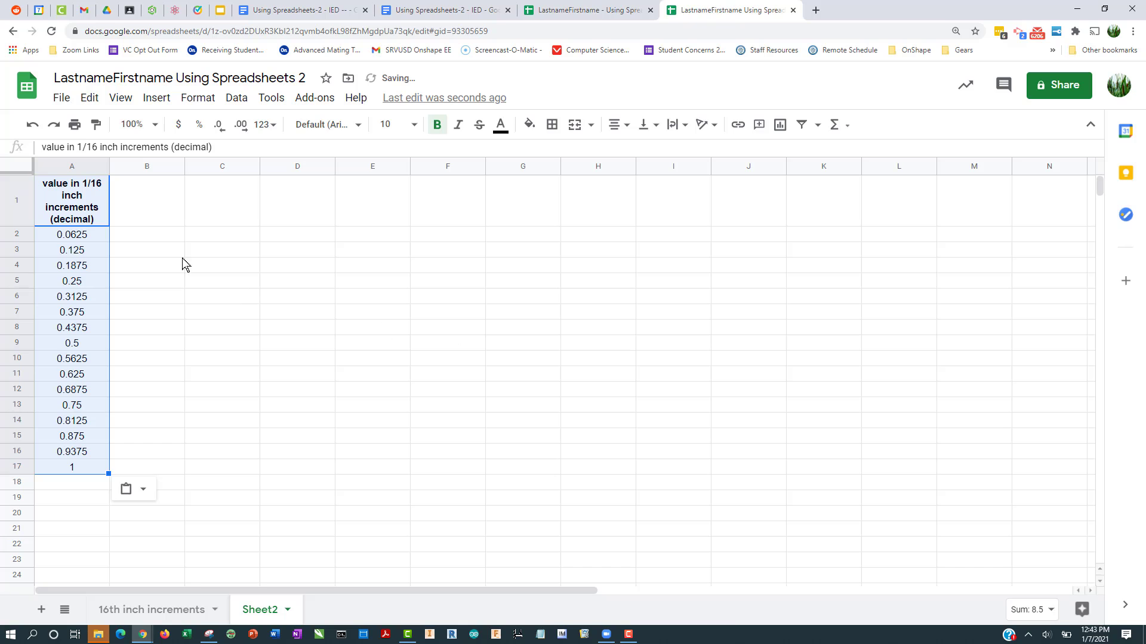
# - Replace the header in cell A1 of Sheet2 with "radius (inches)"
pyautogui.click(94, 212)
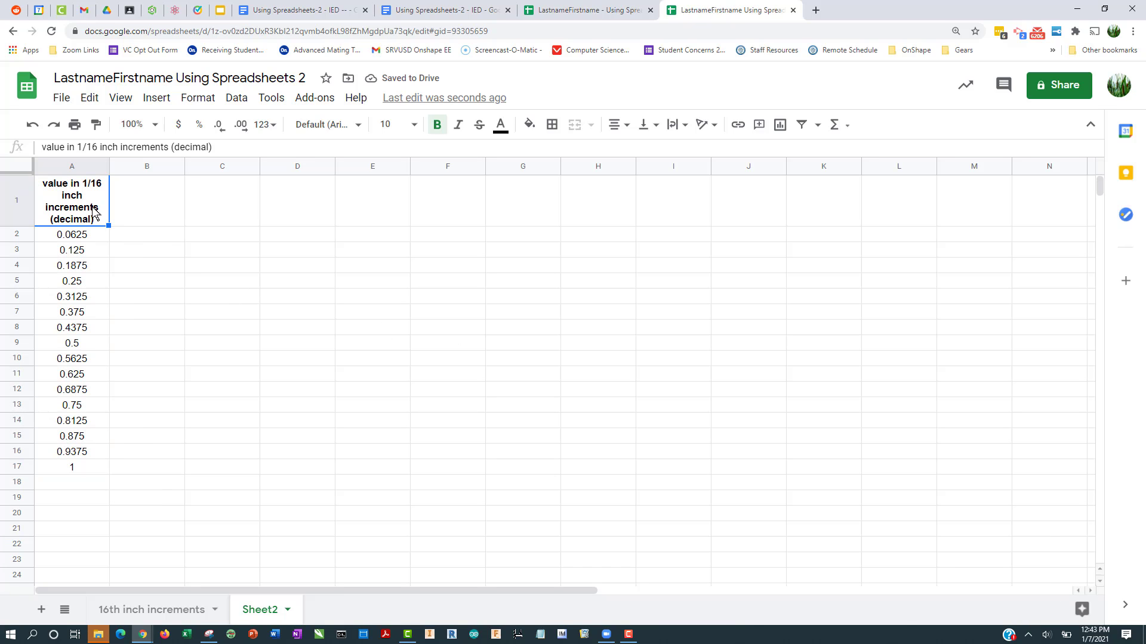
pyautogui.write('radi')
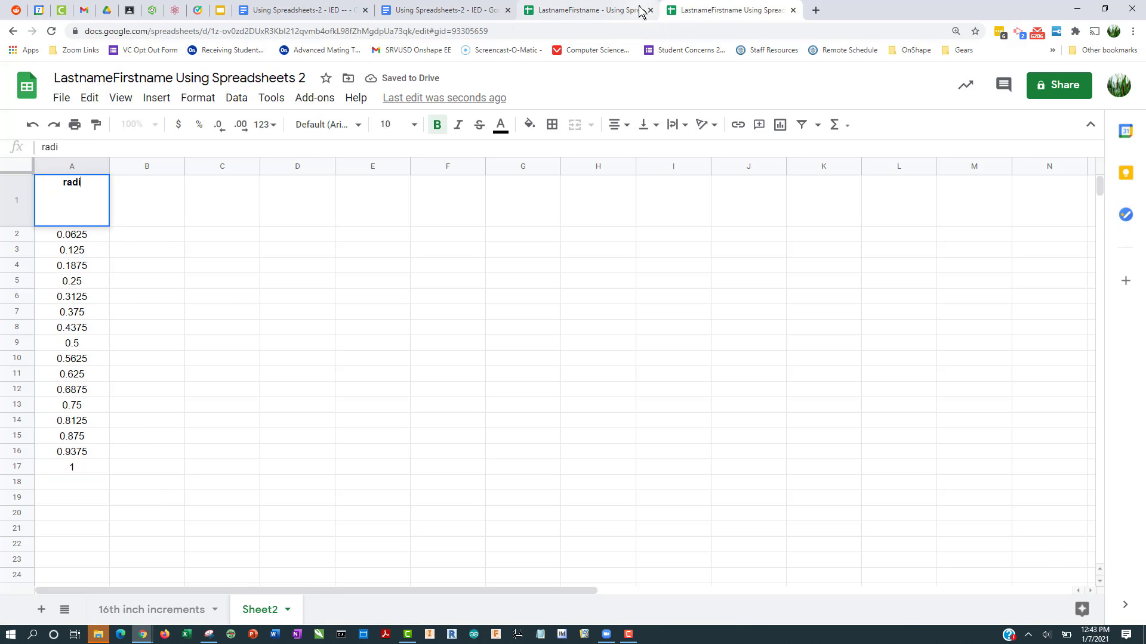
pyautogui.write('s')
pyautogui.press('BackSpace')
pyautogui.write('us (inches')
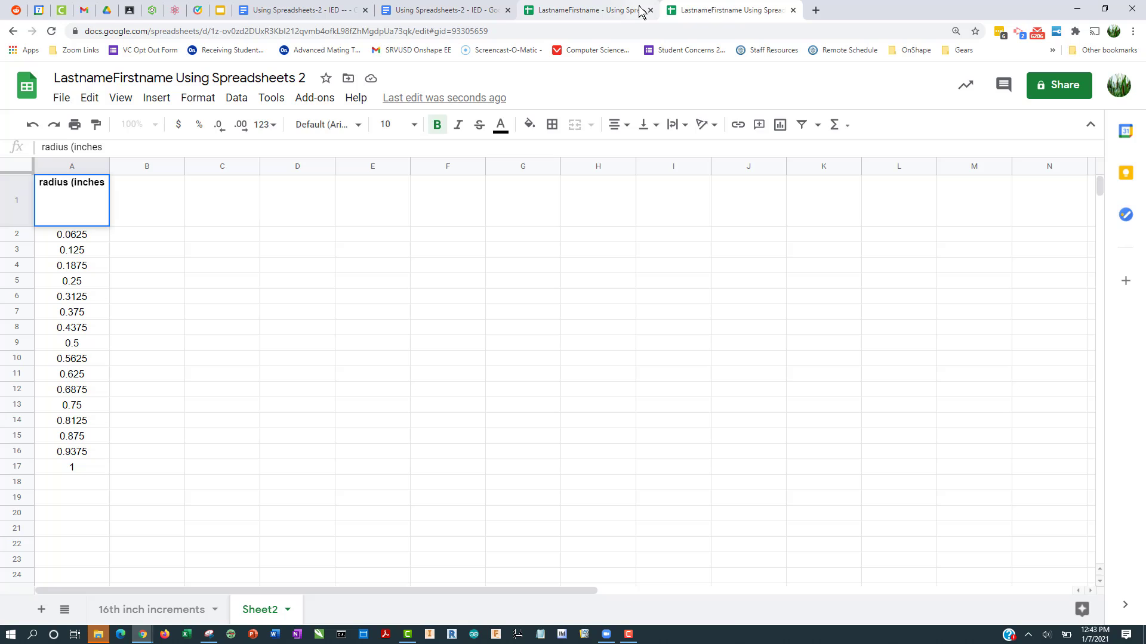
pyautogui.write(')')
pyautogui.press('Return')
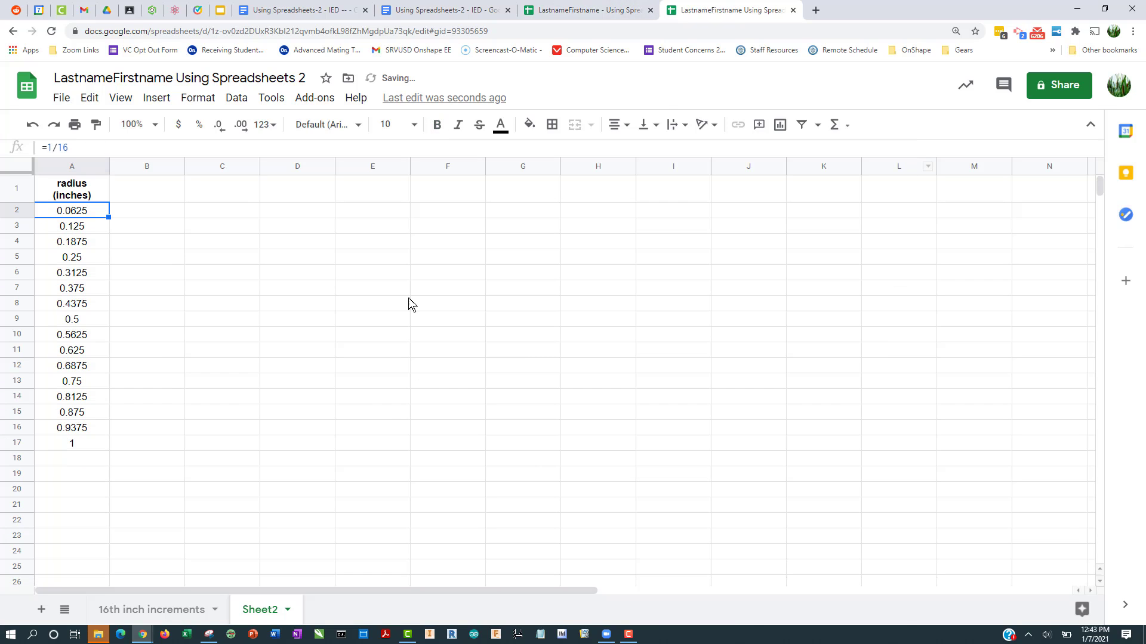
# - Reduce the radius values in A2:A17 to three decimal places
pyautogui.click(327, 317)
pyautogui.click(75, 214)
pyautogui.moveTo(83, 255); pyautogui.dragTo(84, 446)
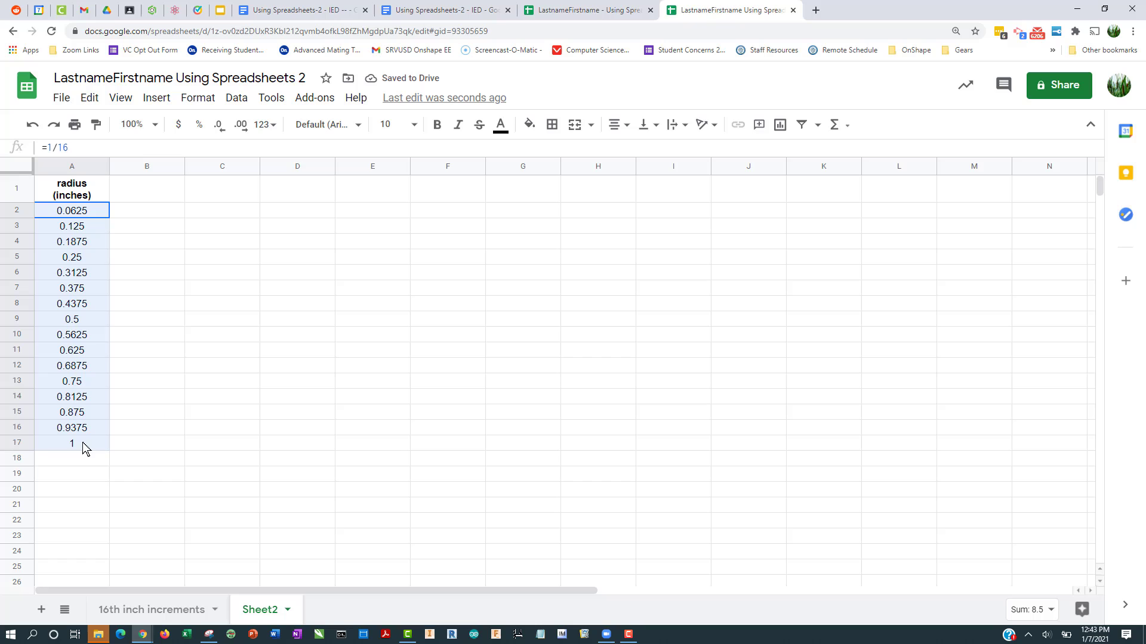
pyautogui.click(218, 125)
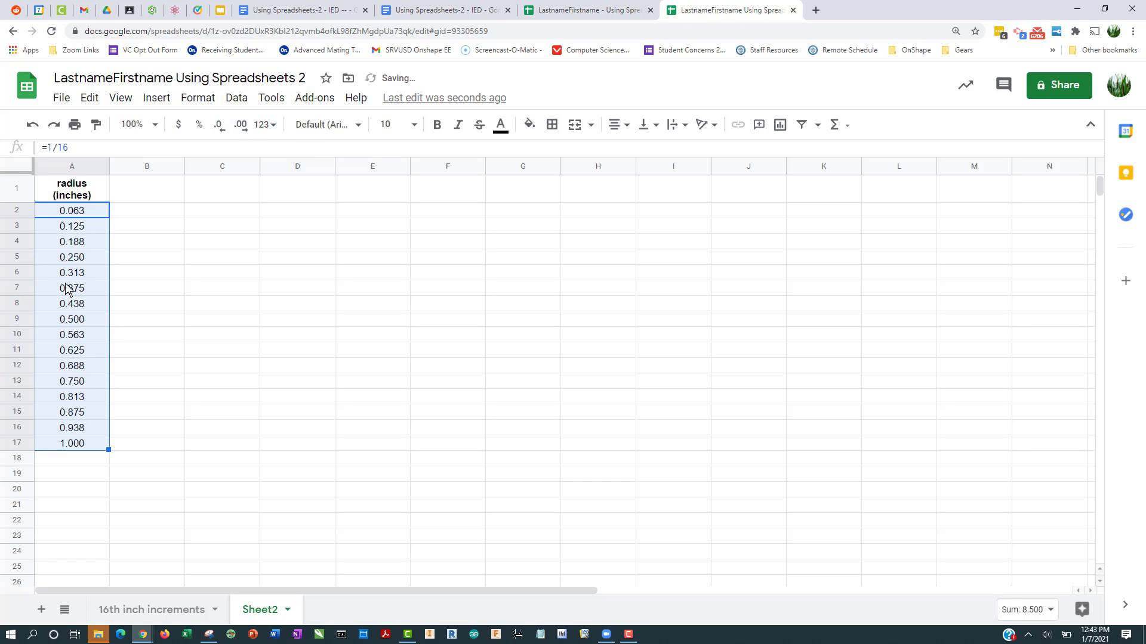
pyautogui.click(276, 292)
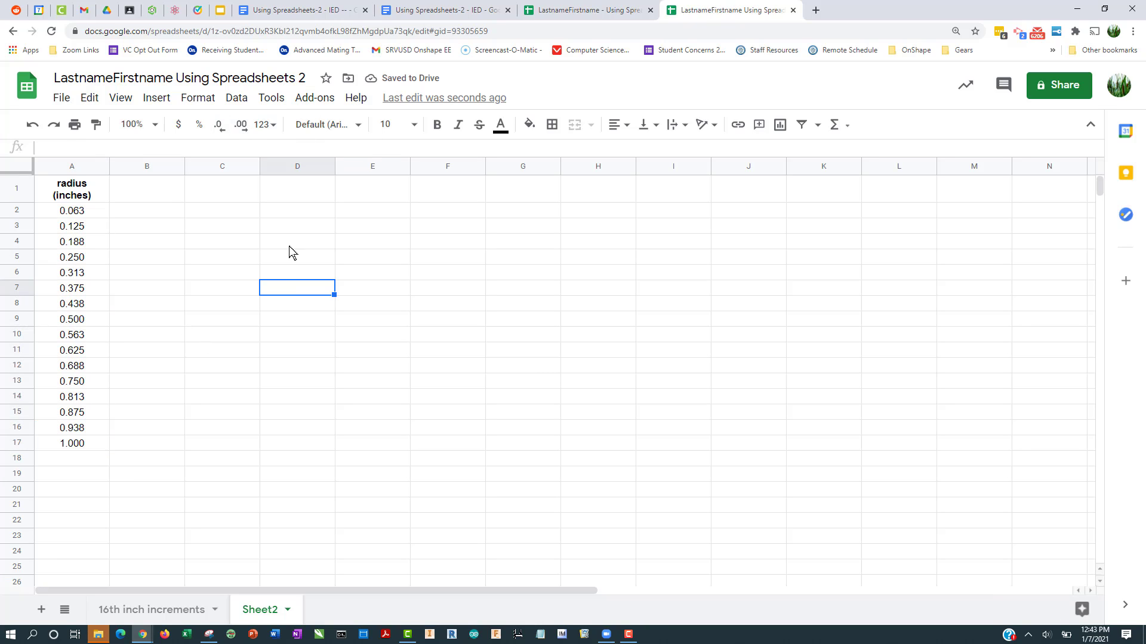
# - Consult Figure 1 in the Using Spreadsheets-2 documents, then enter the header "diameter (inches)" in cell B1 of Sheet2
pyautogui.click(434, 12)
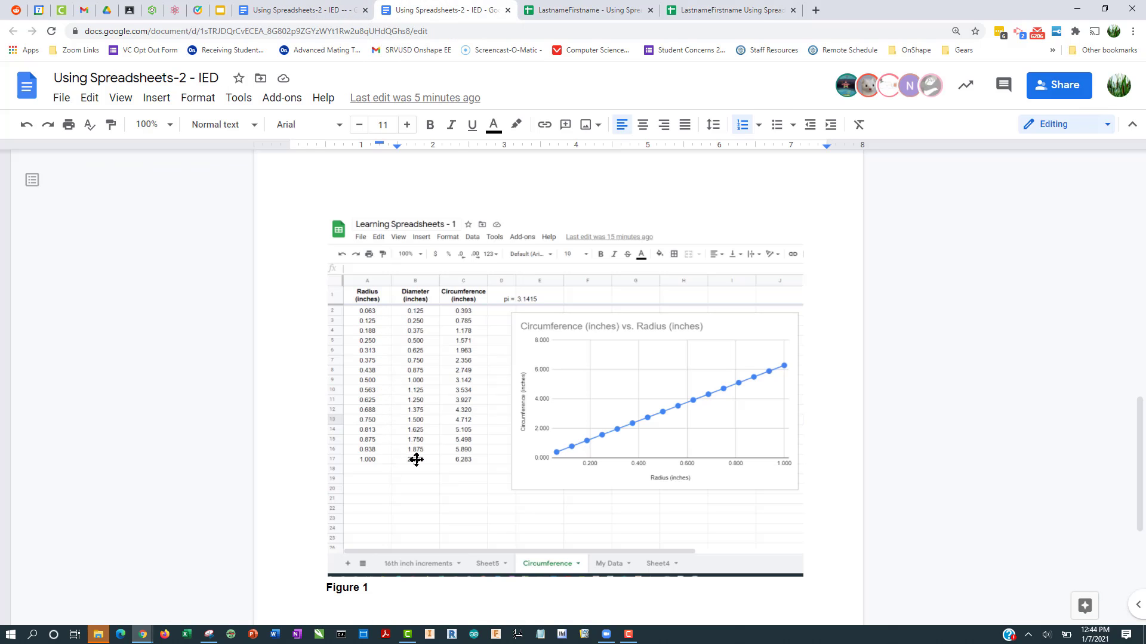
pyautogui.click(300, 12)
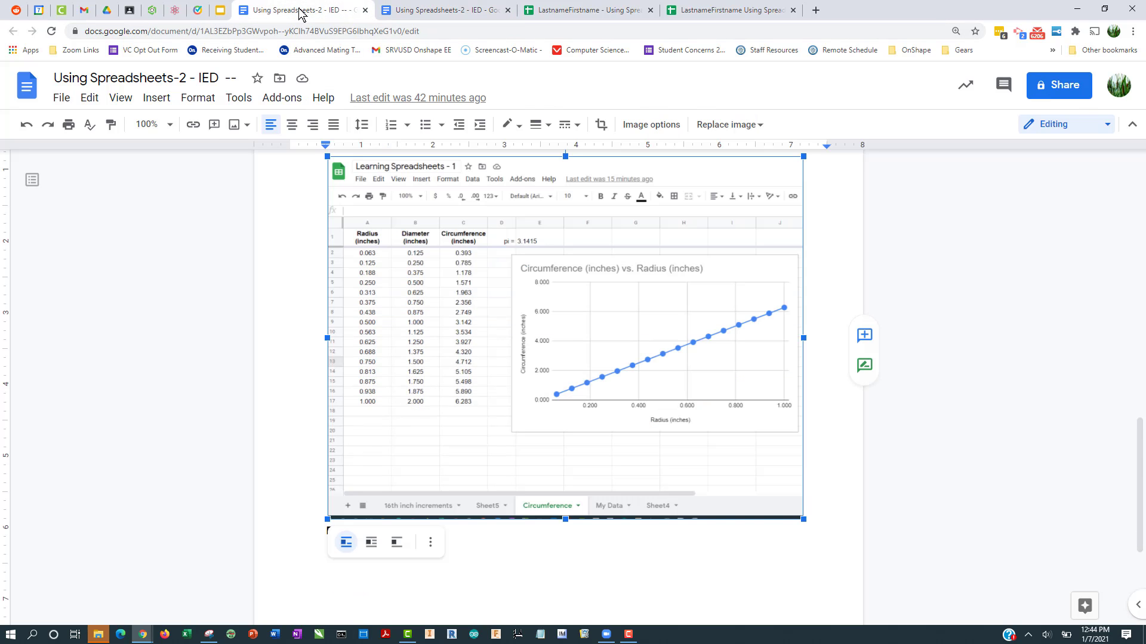
pyautogui.click(433, 13)
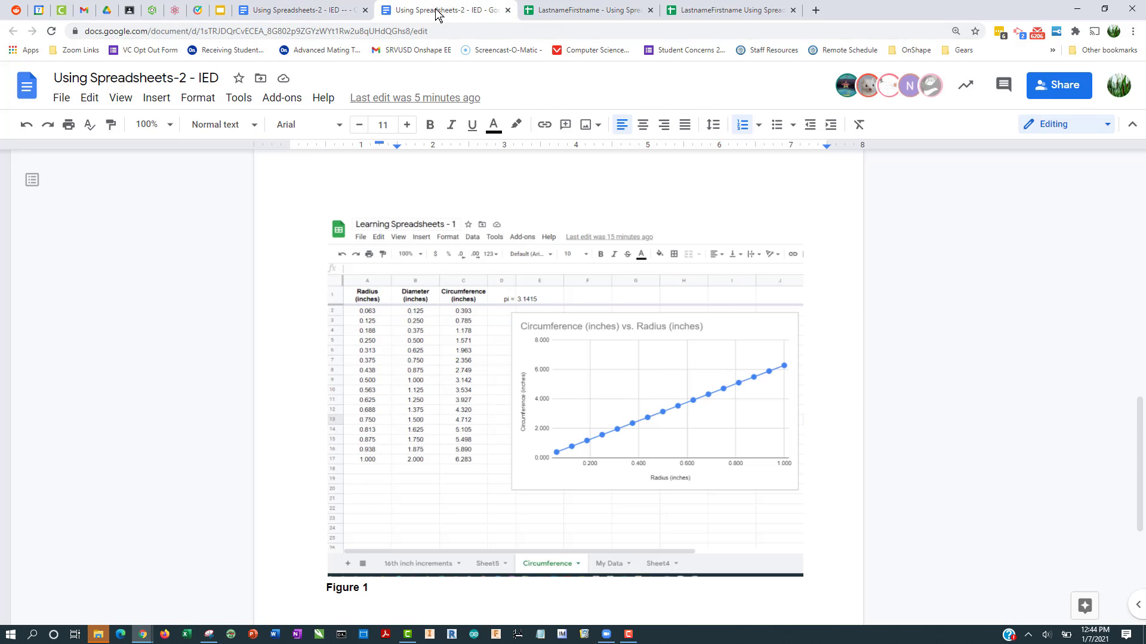
pyautogui.click(627, 13)
pyautogui.click(697, 17)
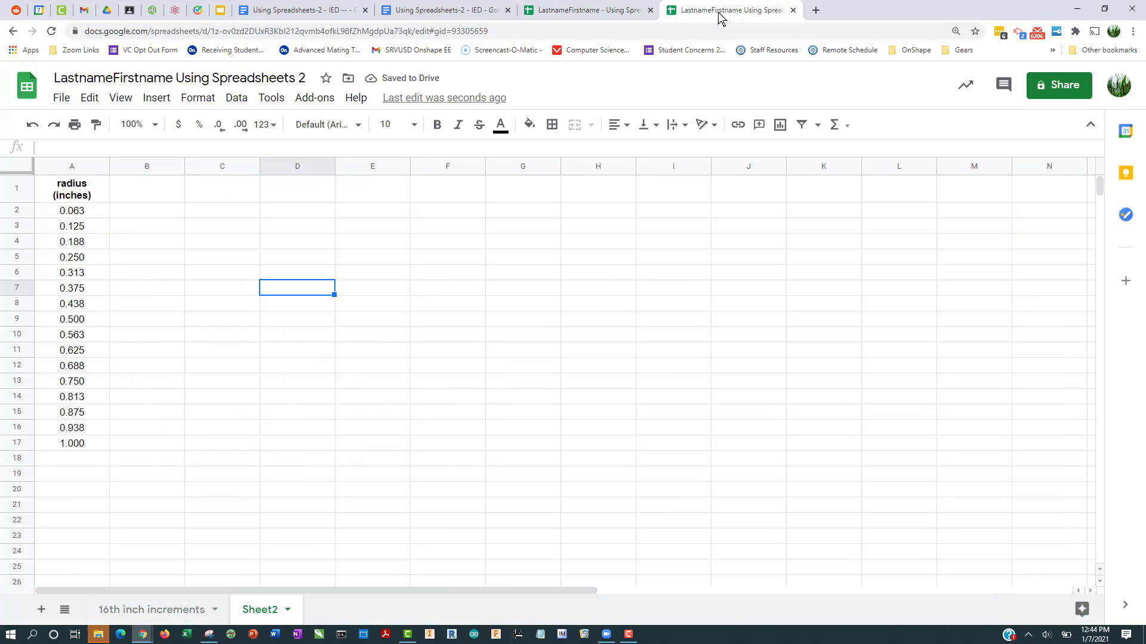
pyautogui.click(143, 192)
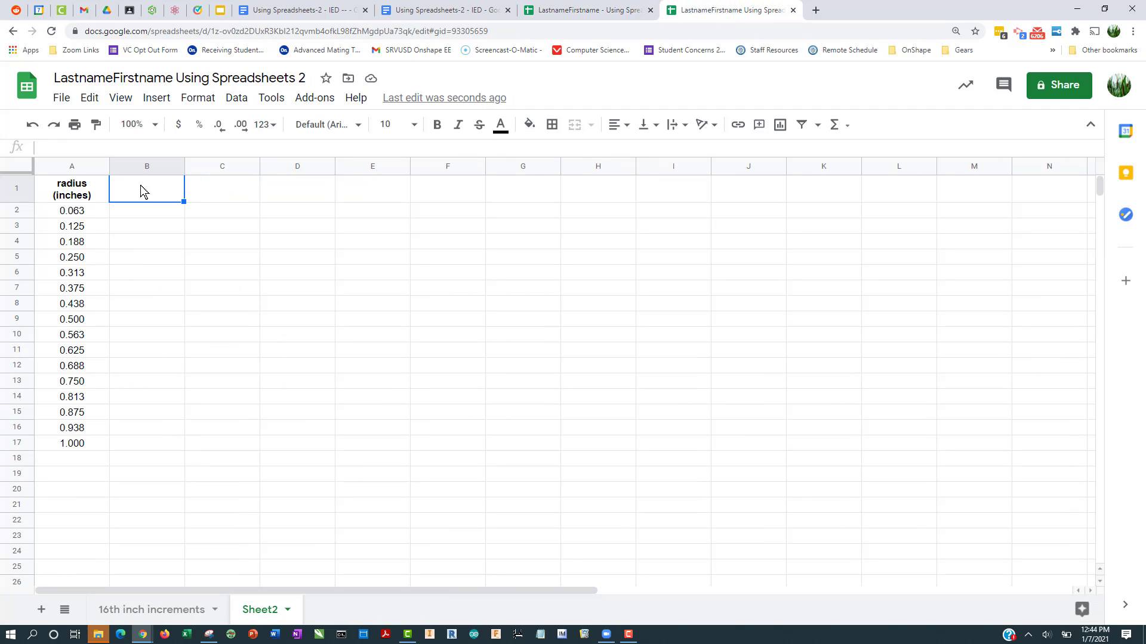
pyautogui.write('diameter (')
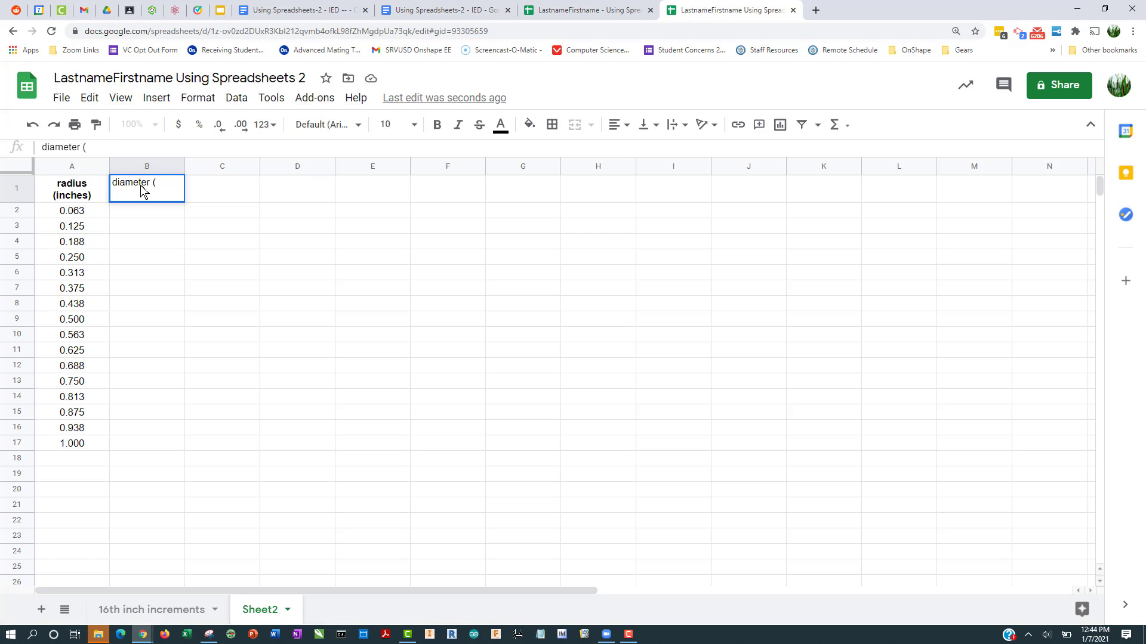
pyautogui.write('inches)')
pyautogui.press('Return')
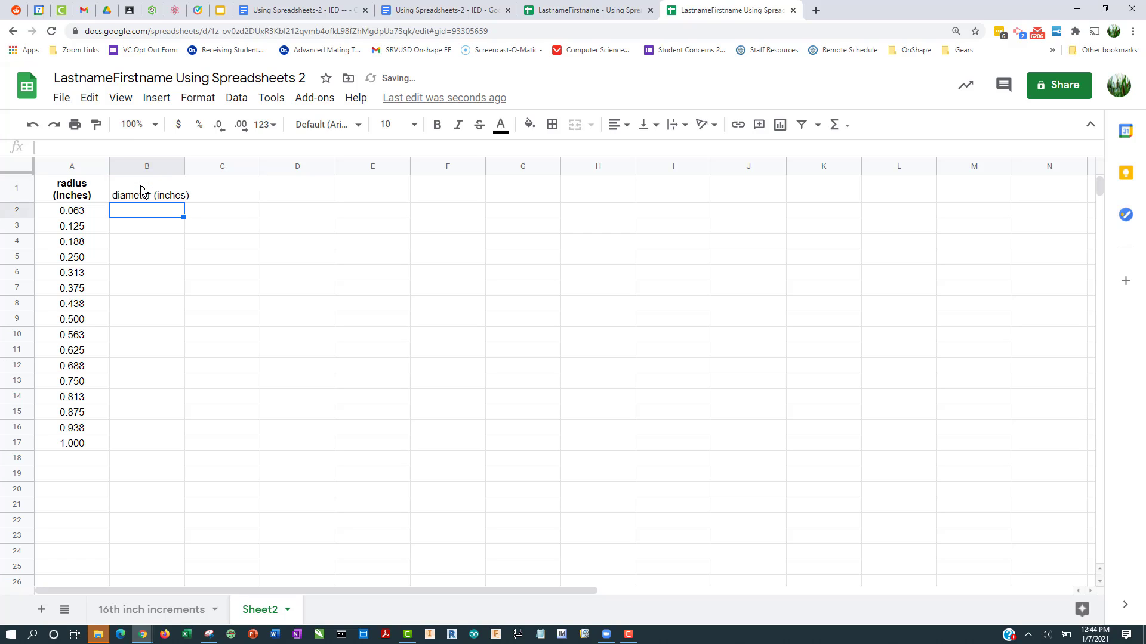
# - Format the diameter header in B1 with wrapped text, bold and horizontal centering
pyautogui.click(165, 197)
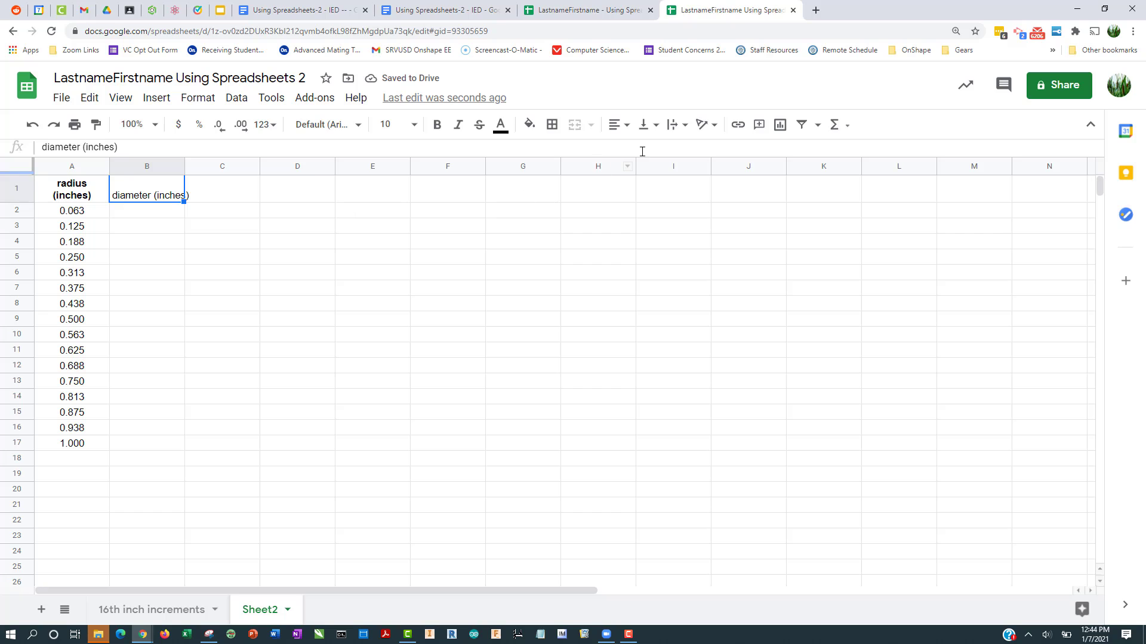
pyautogui.click(675, 129)
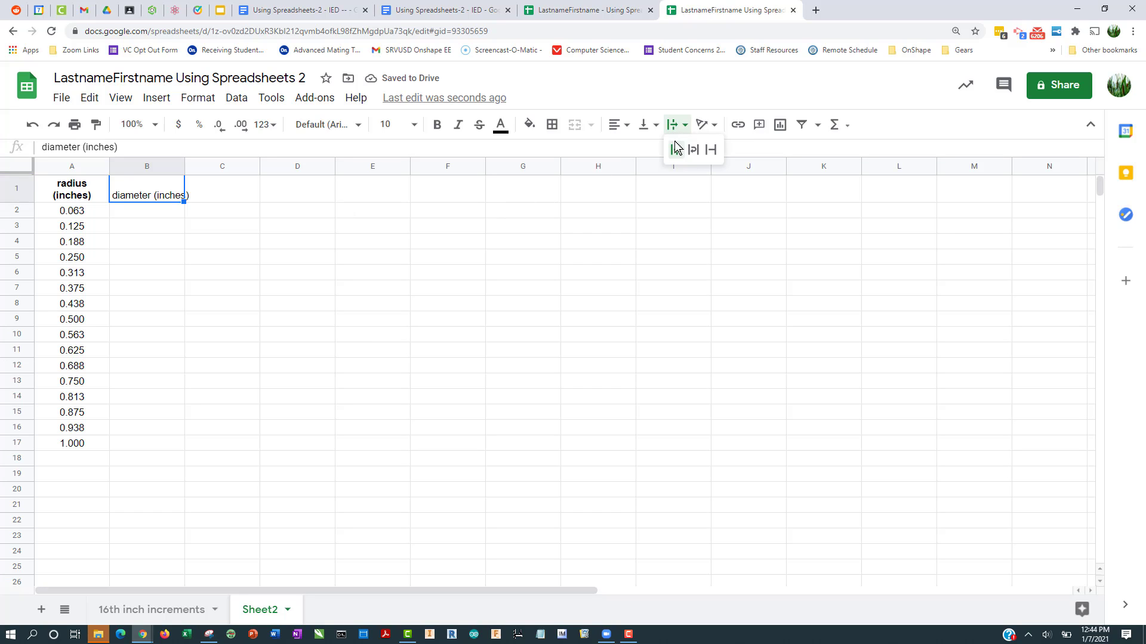
pyautogui.click(691, 149)
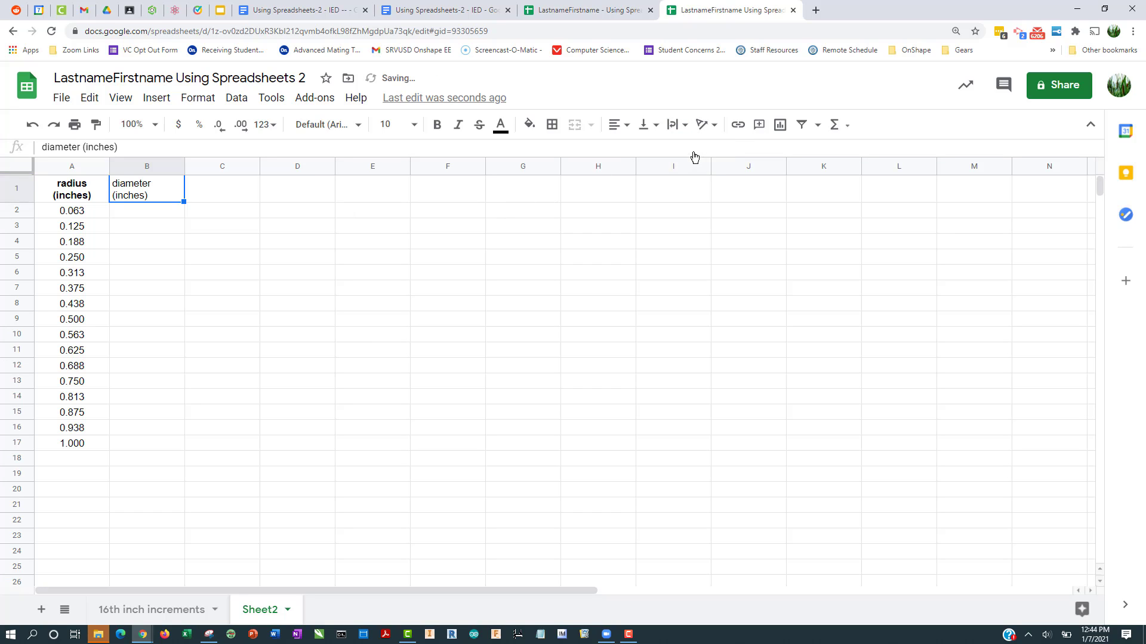
pyautogui.click(437, 125)
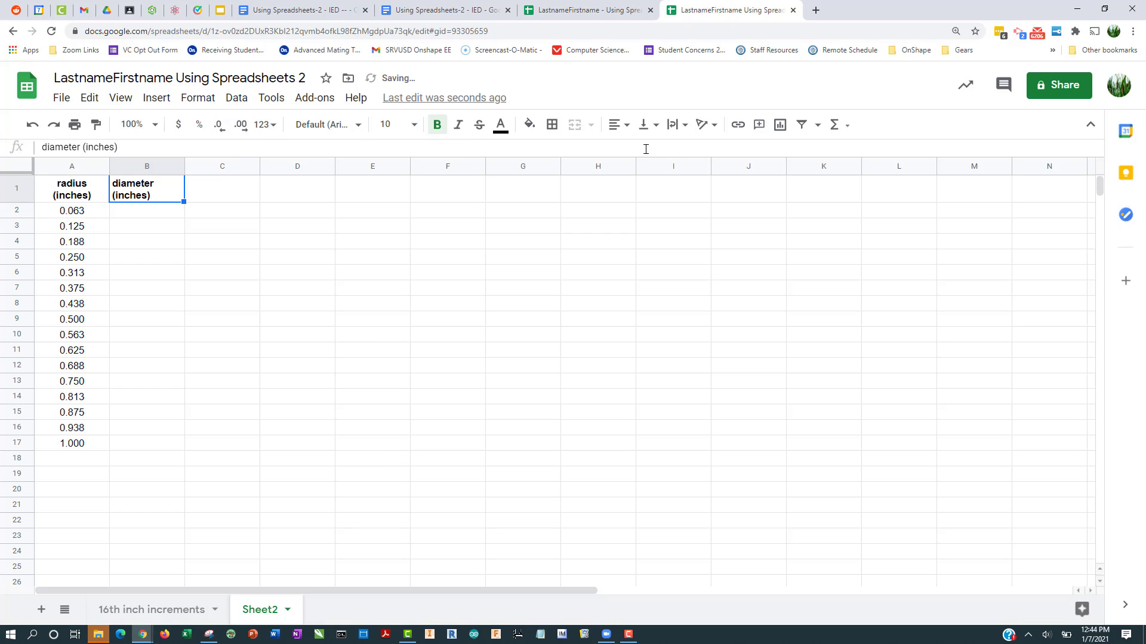
pyautogui.click(615, 124)
pyautogui.click(635, 150)
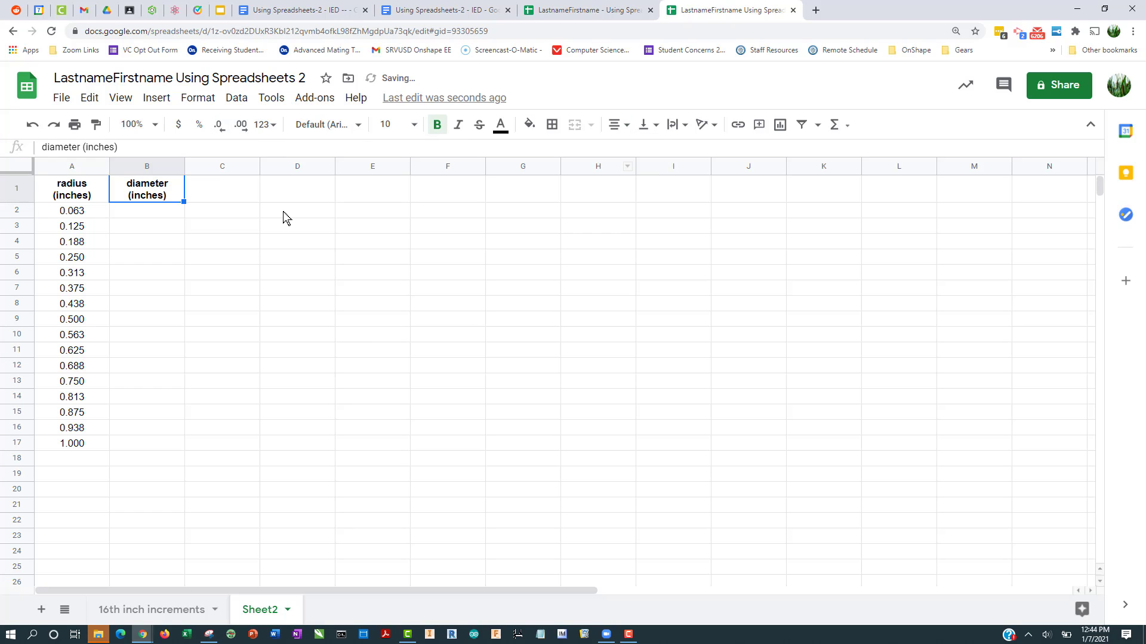
# - Enter the header "circumference (inches)" in cell C1
pyautogui.click(193, 258)
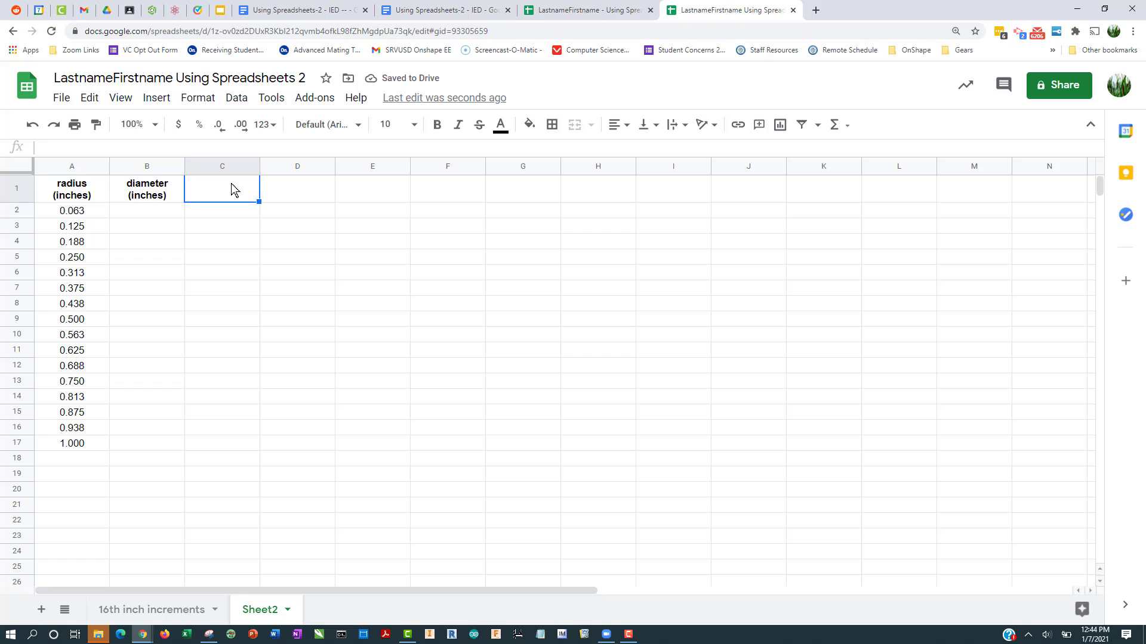
pyautogui.write('cicum')
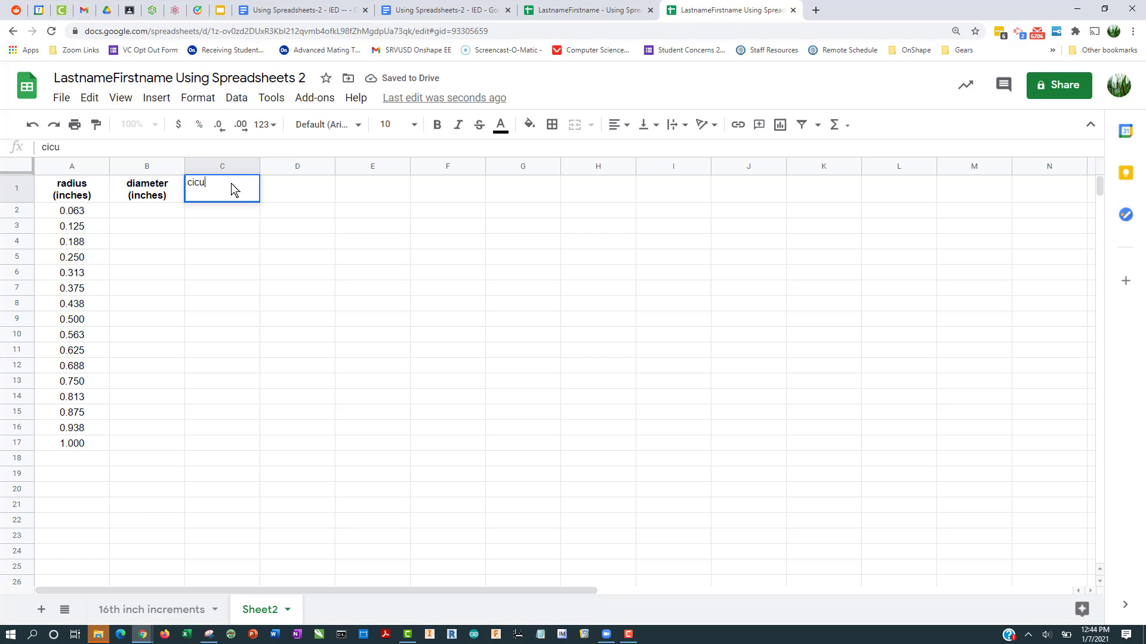
pyautogui.press('BackSpace')
pyautogui.press('BackSpace')
pyautogui.press('BackSpace')
pyautogui.write('rcumferen')
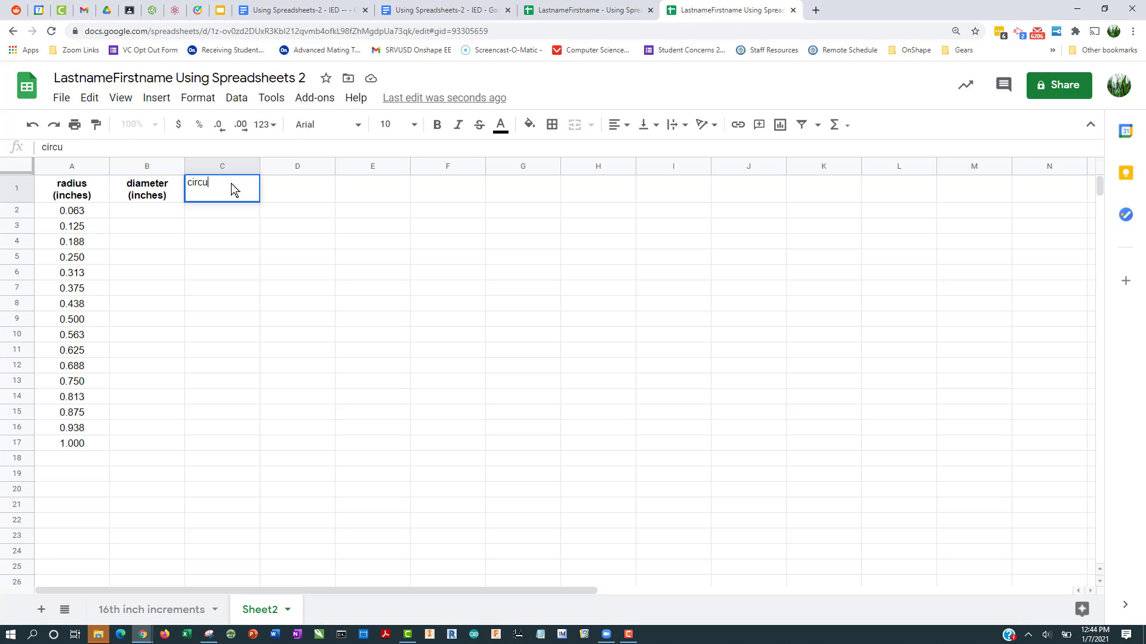
pyautogui.write('ce (inc')
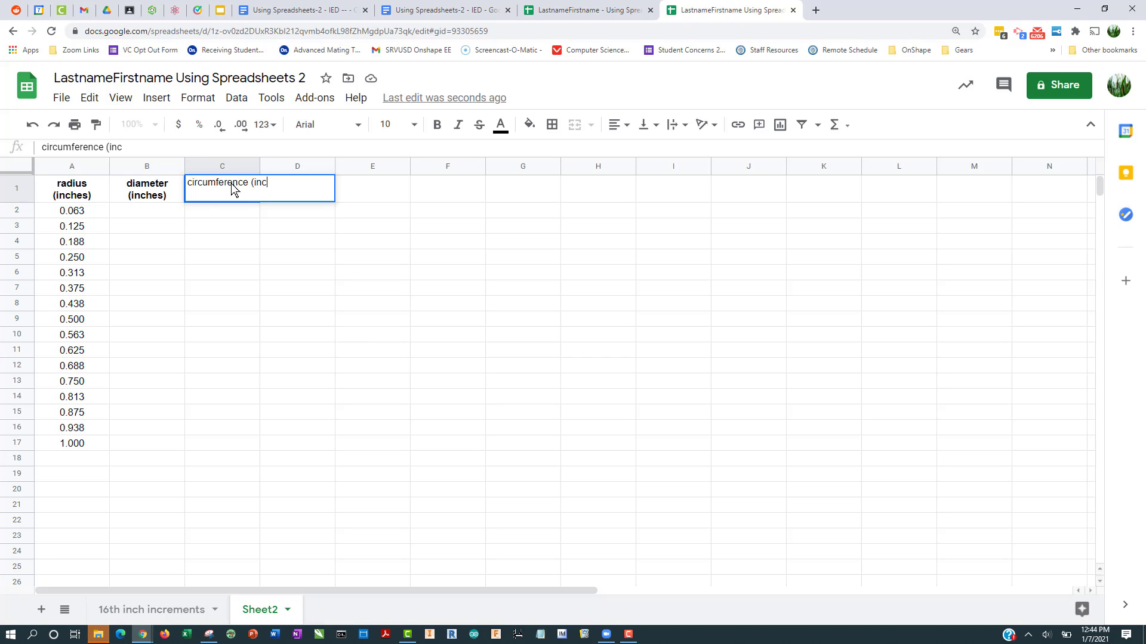
pyautogui.write('hes)')
pyautogui.press('Return')
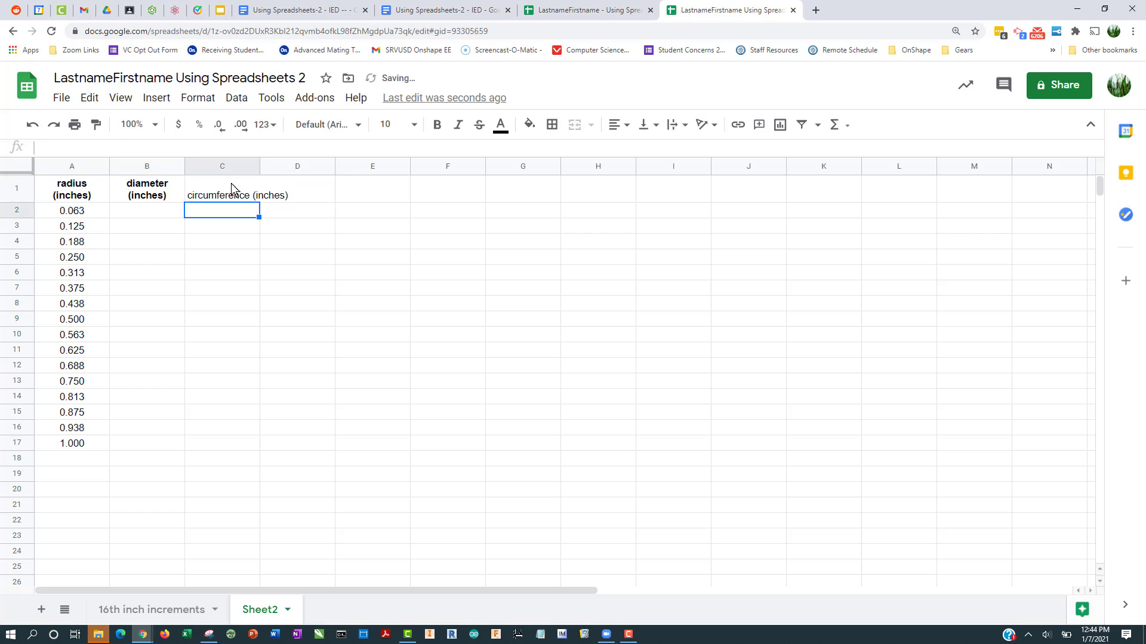
# - Format the circumference header in C1 with middle vertical alignment, wrapped text, bold and horizontal centering
pyautogui.click(232, 189)
pyautogui.click(652, 130)
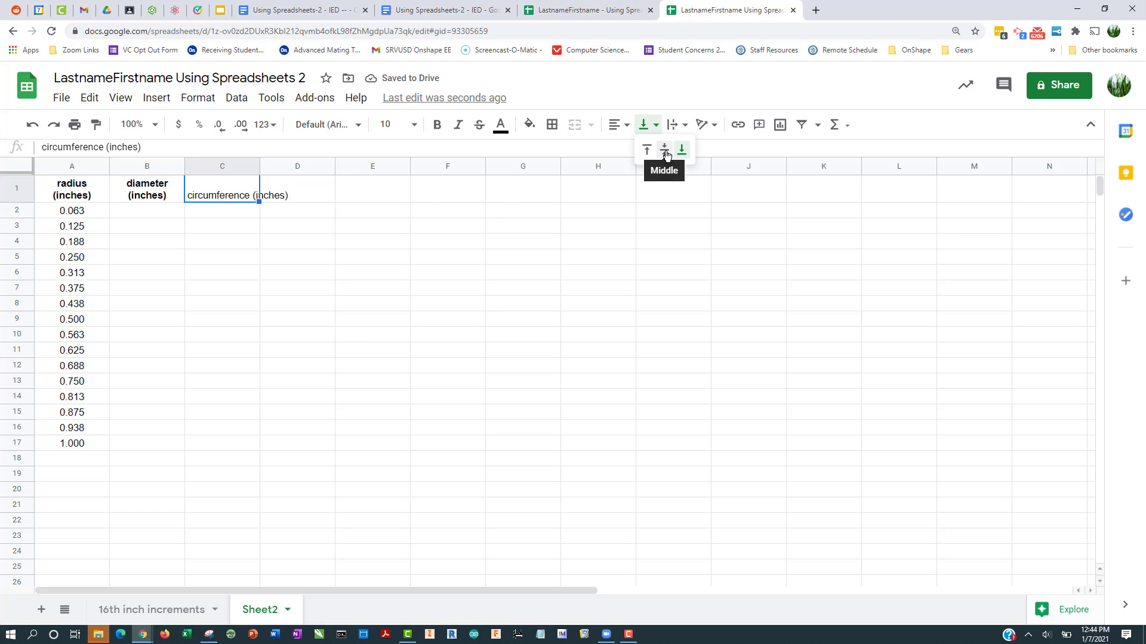
pyautogui.click(667, 152)
pyautogui.click(672, 123)
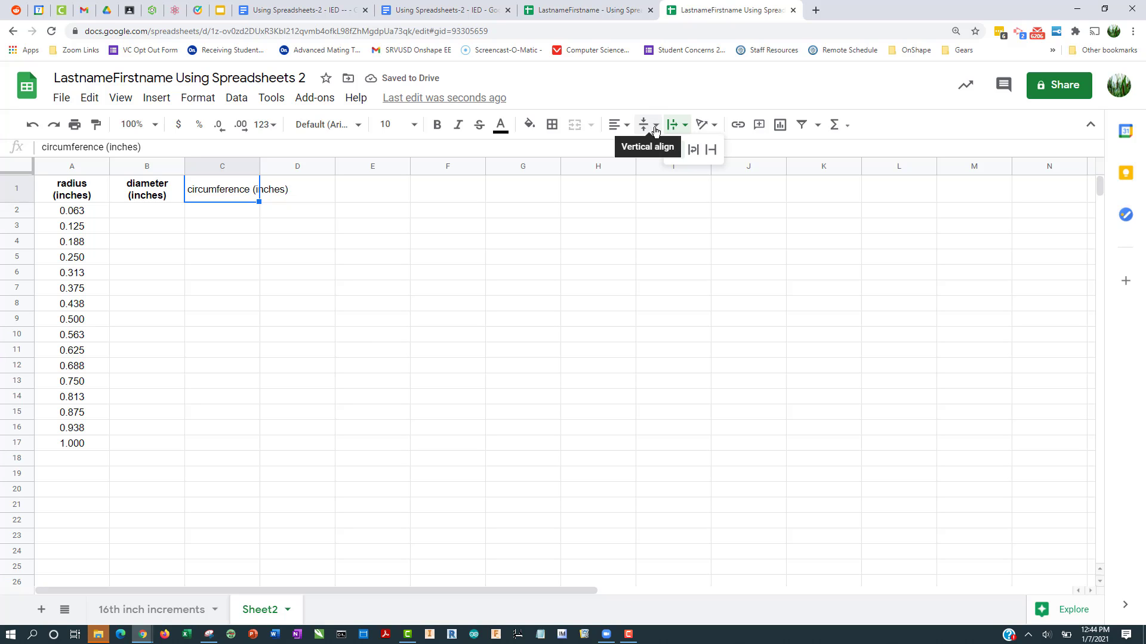
pyautogui.click(692, 150)
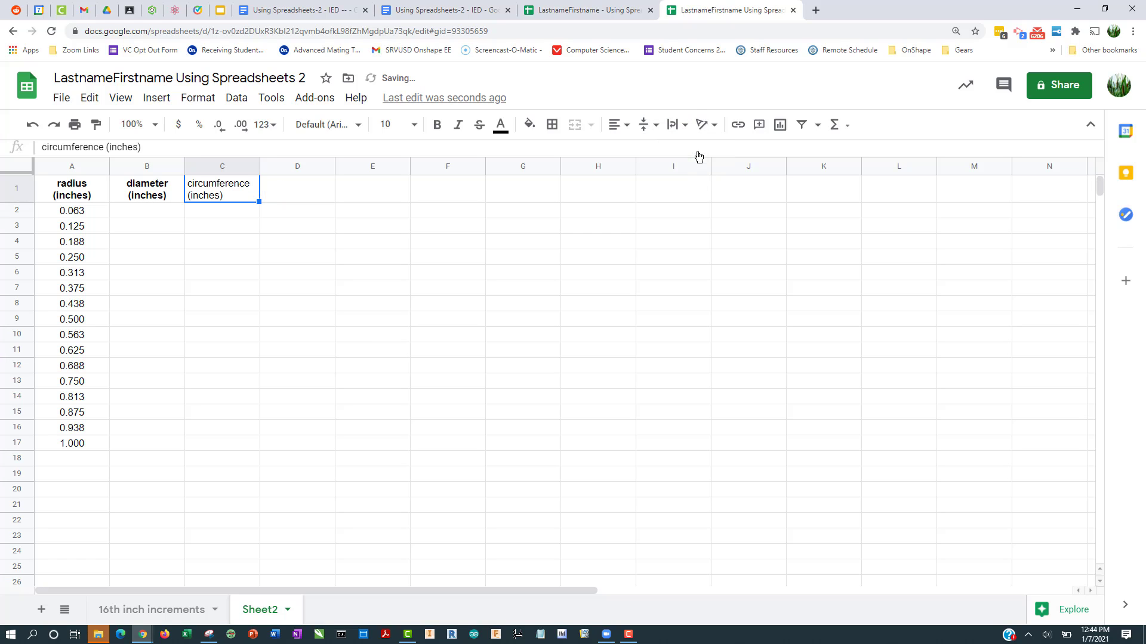
pyautogui.click(437, 126)
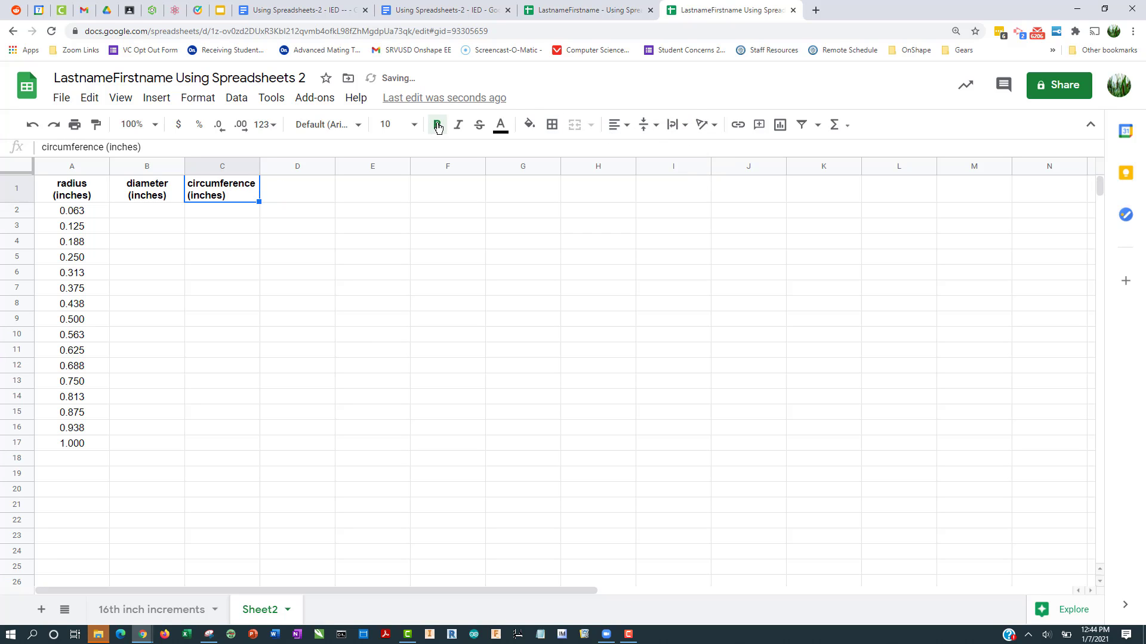
pyautogui.click(618, 124)
pyautogui.click(634, 154)
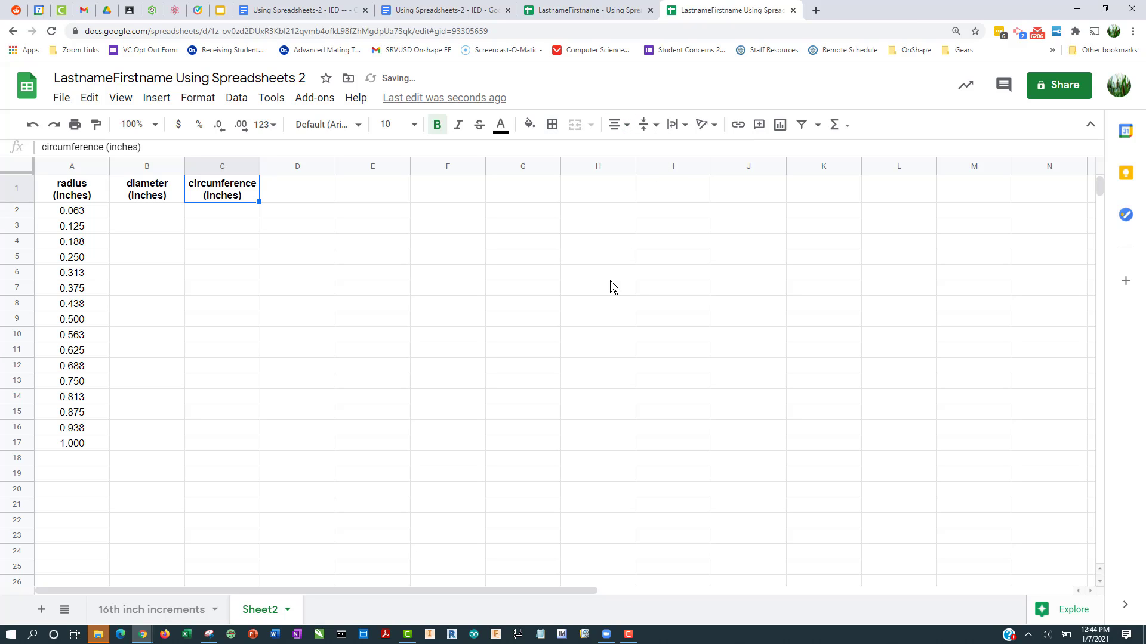
pyautogui.click(600, 320)
# - Check Figure 1 in the assignment documents again and enter the label "pi =" in cell D1 of Sheet2
pyautogui.click(418, 10)
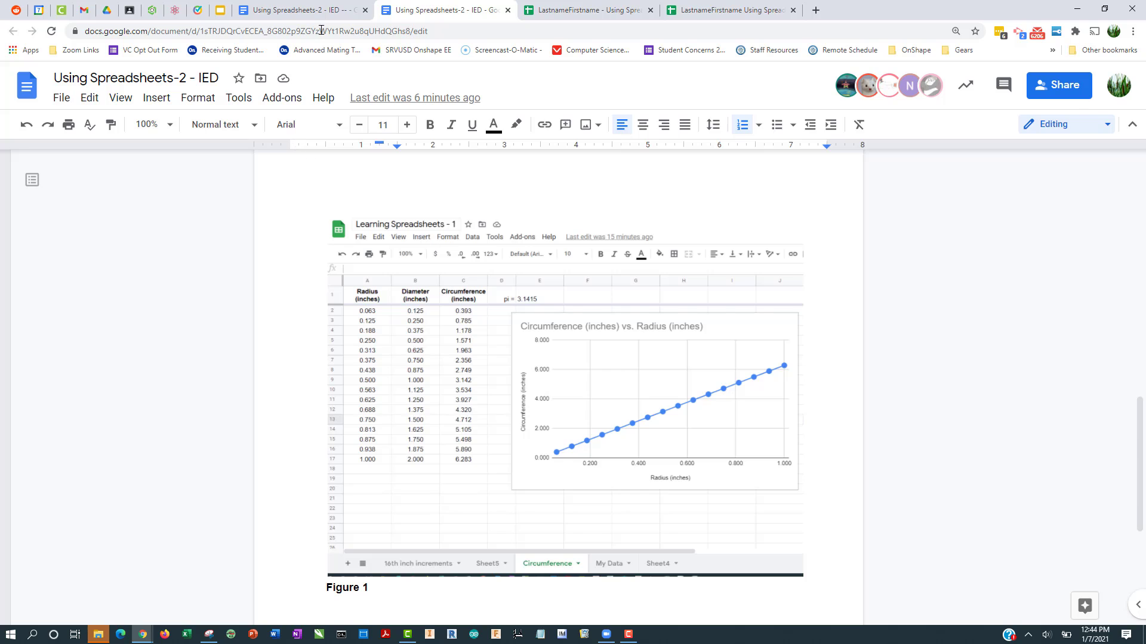
pyautogui.click(323, 10)
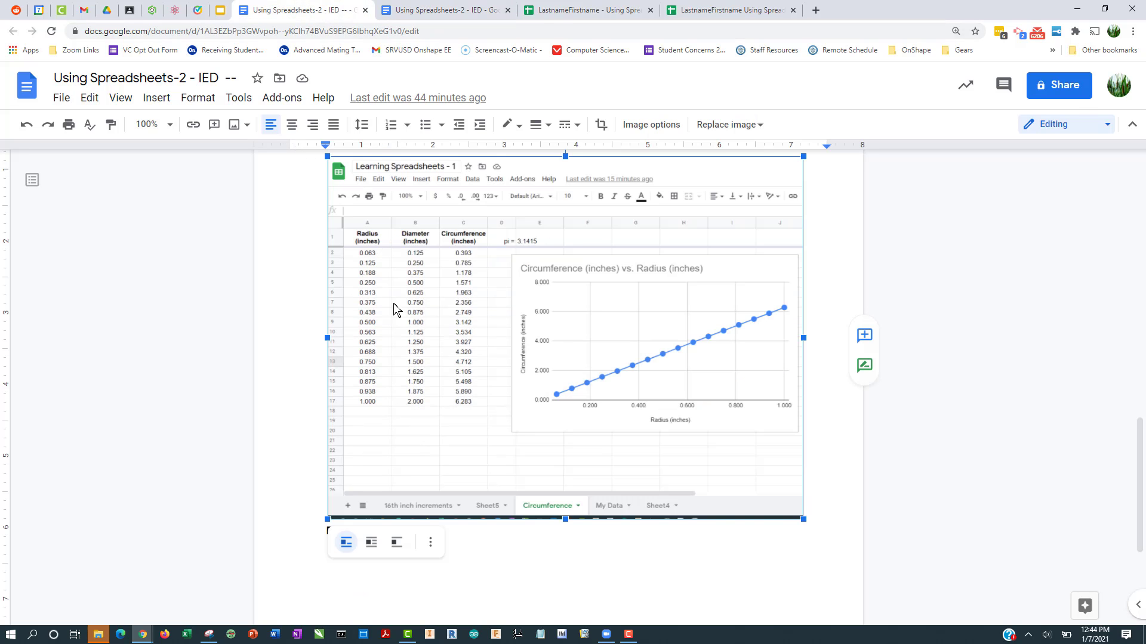
pyautogui.click(701, 17)
pyautogui.click(291, 188)
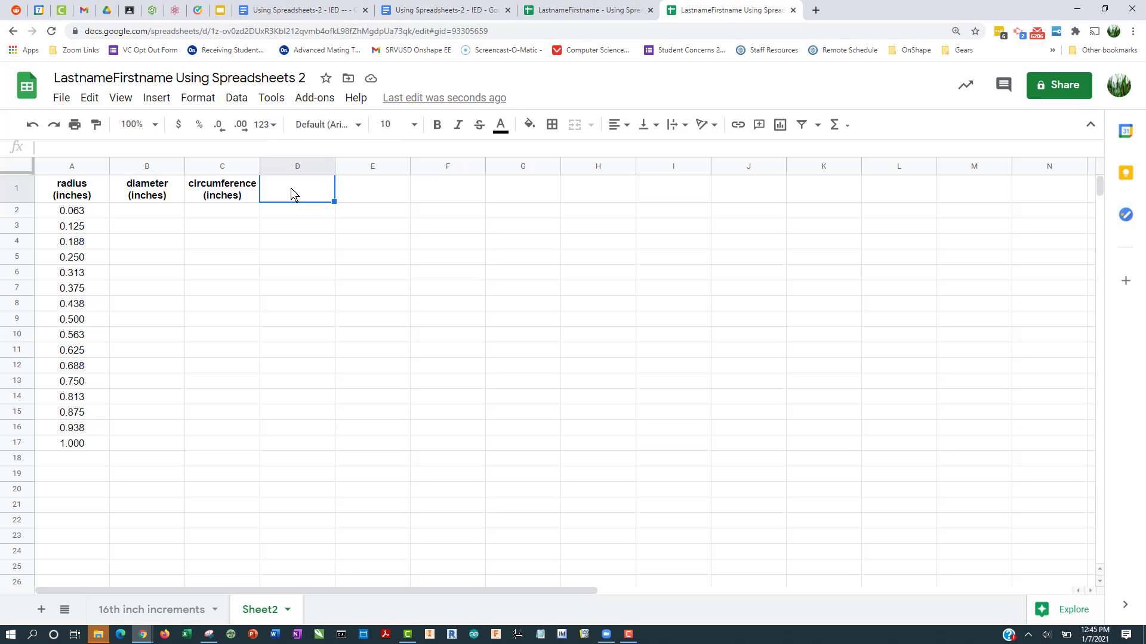
pyautogui.write('pi =')
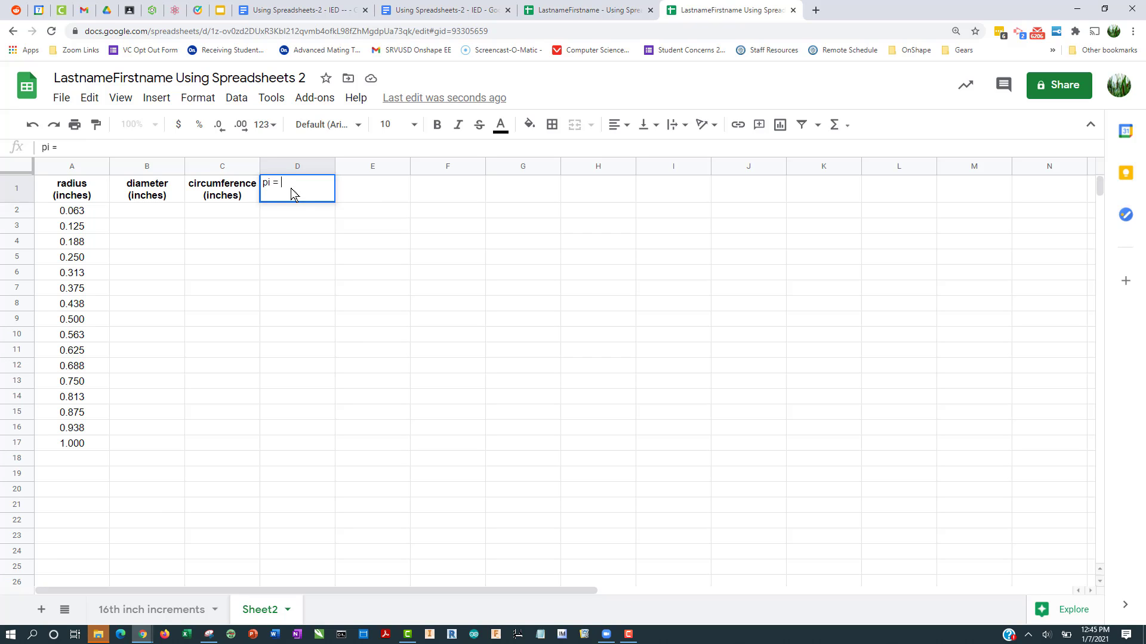
pyautogui.press('Return')
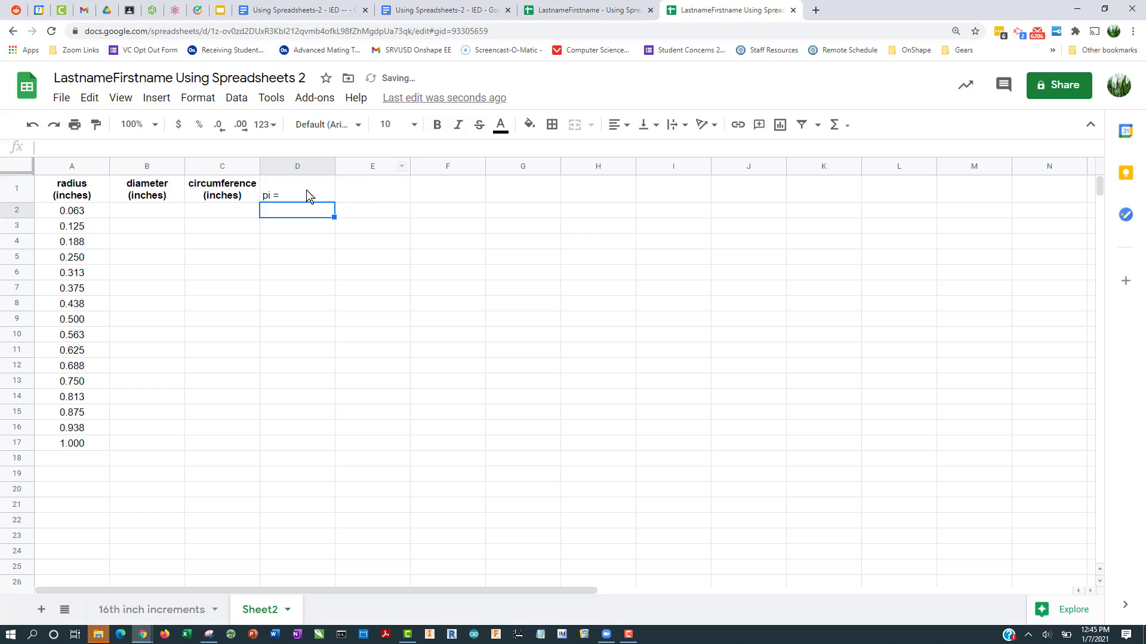
# - Right-align the pi label in D1 and narrow column D
pyautogui.click(309, 196)
pyautogui.click(616, 126)
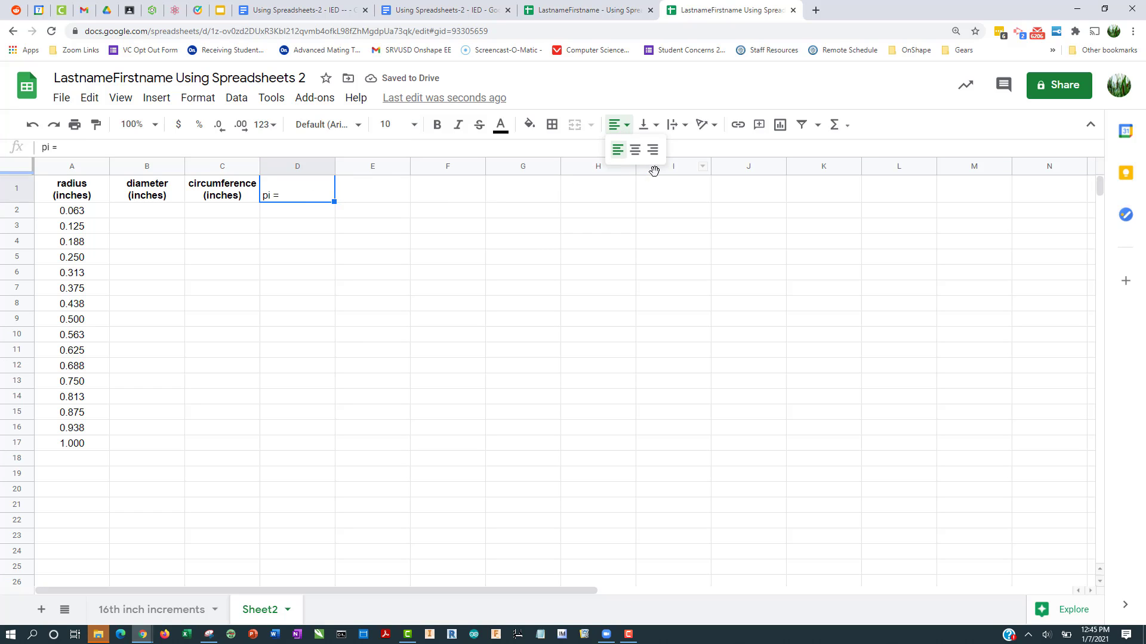
pyautogui.click(655, 154)
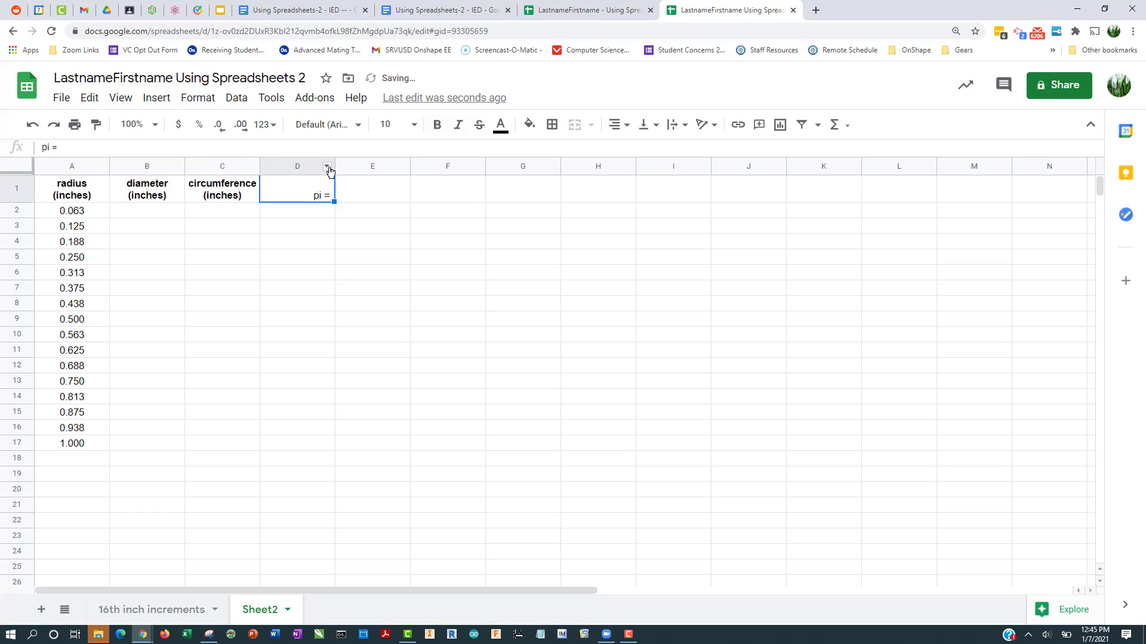
pyautogui.moveTo(333, 168); pyautogui.dragTo(314, 172)
pyautogui.click(388, 271)
pyautogui.click(346, 273)
# - Enter the value 3.1415 in cell E1 beside the pi label
pyautogui.click(338, 200)
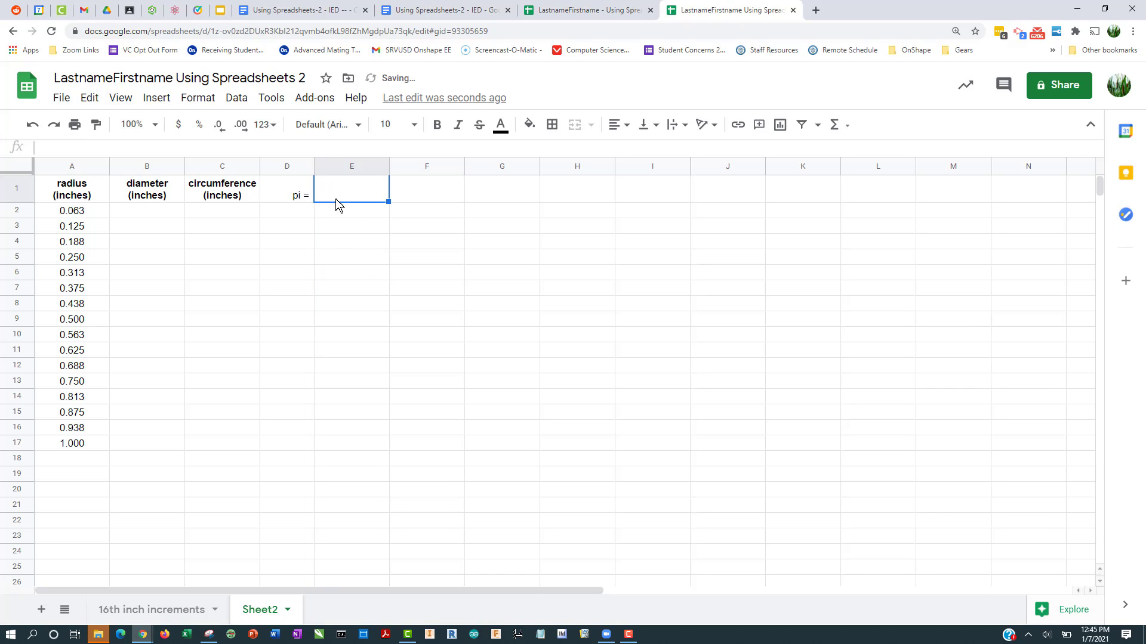
pyautogui.write('3')
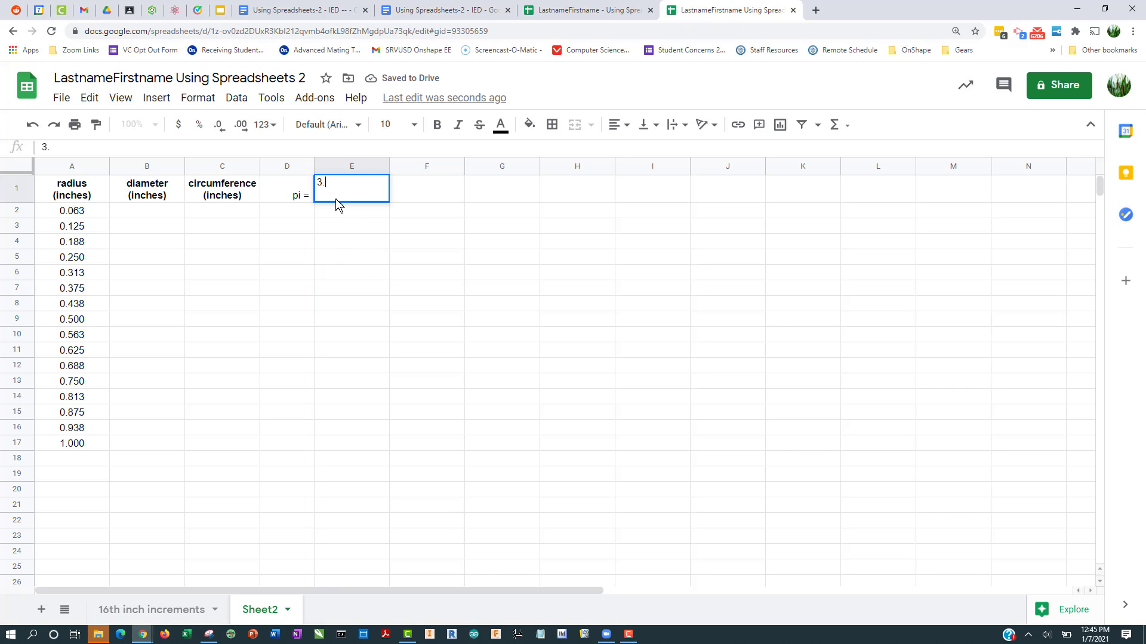
pyautogui.write('.1415')
pyautogui.press('Return')
pyautogui.click(339, 197)
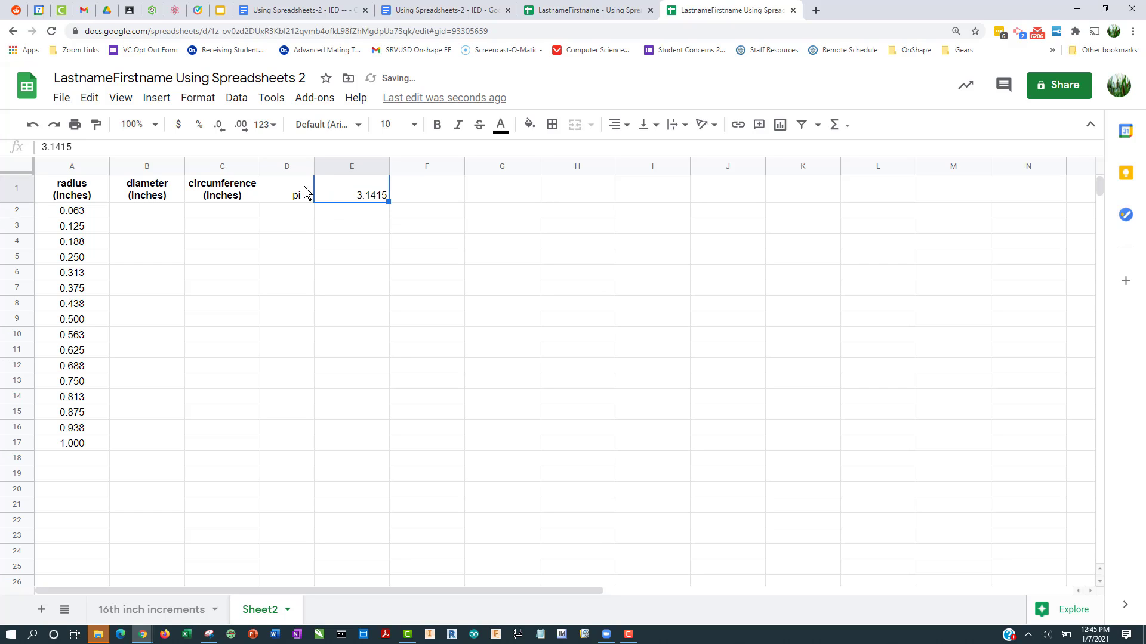
# - Left-align the pi value in E1 so it sits next to its label
pyautogui.click(618, 124)
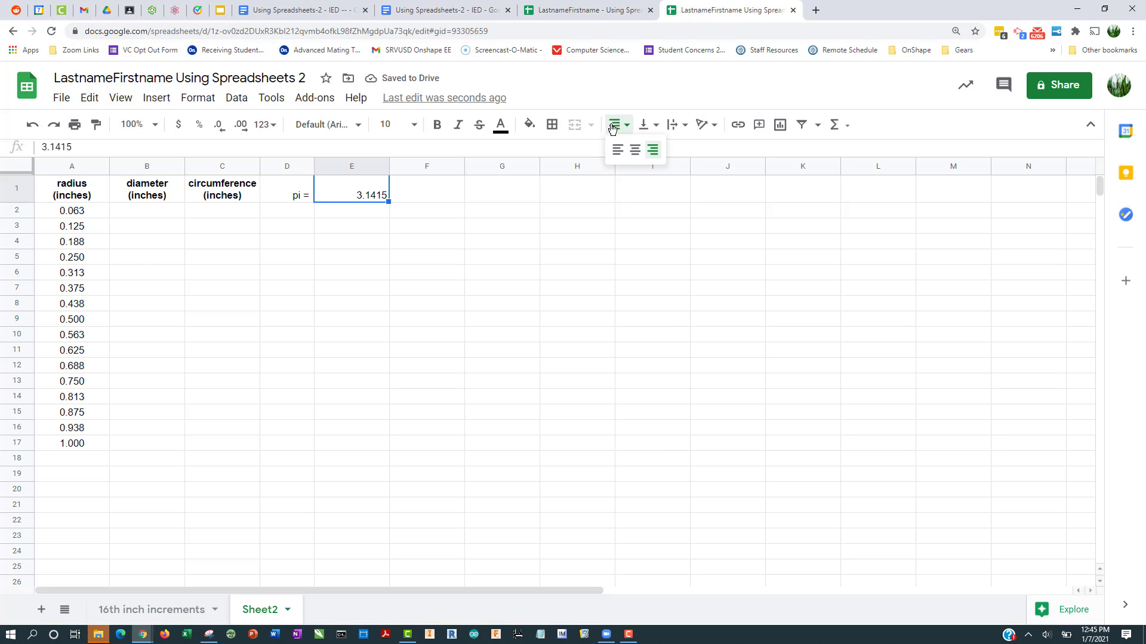
pyautogui.click(617, 149)
pyautogui.click(438, 323)
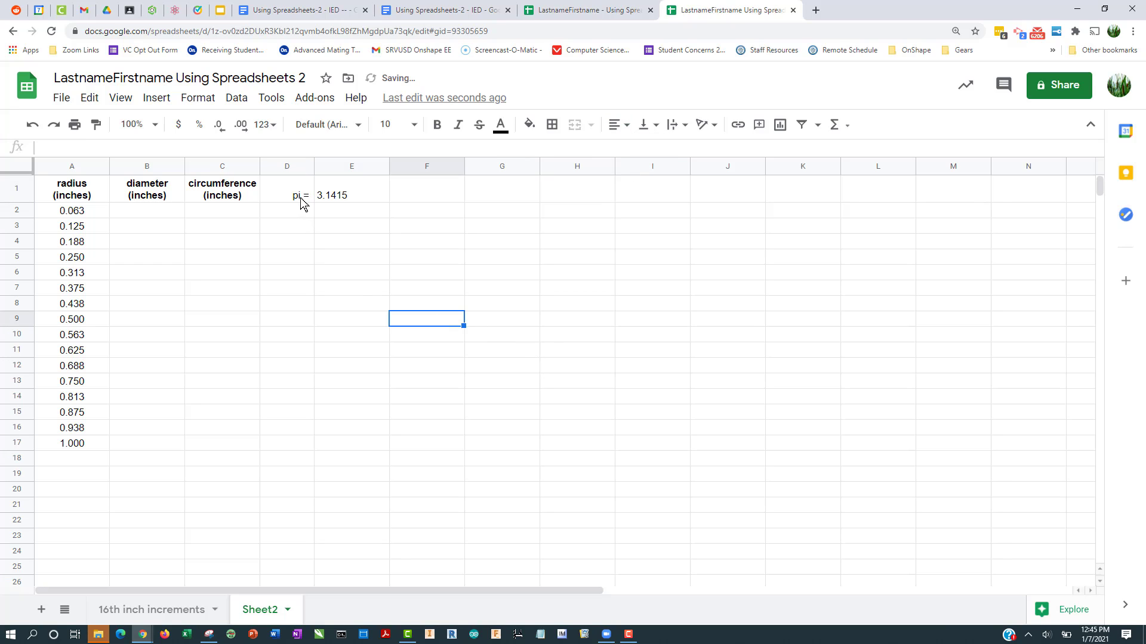
pyautogui.moveTo(302, 199); pyautogui.dragTo(328, 202)
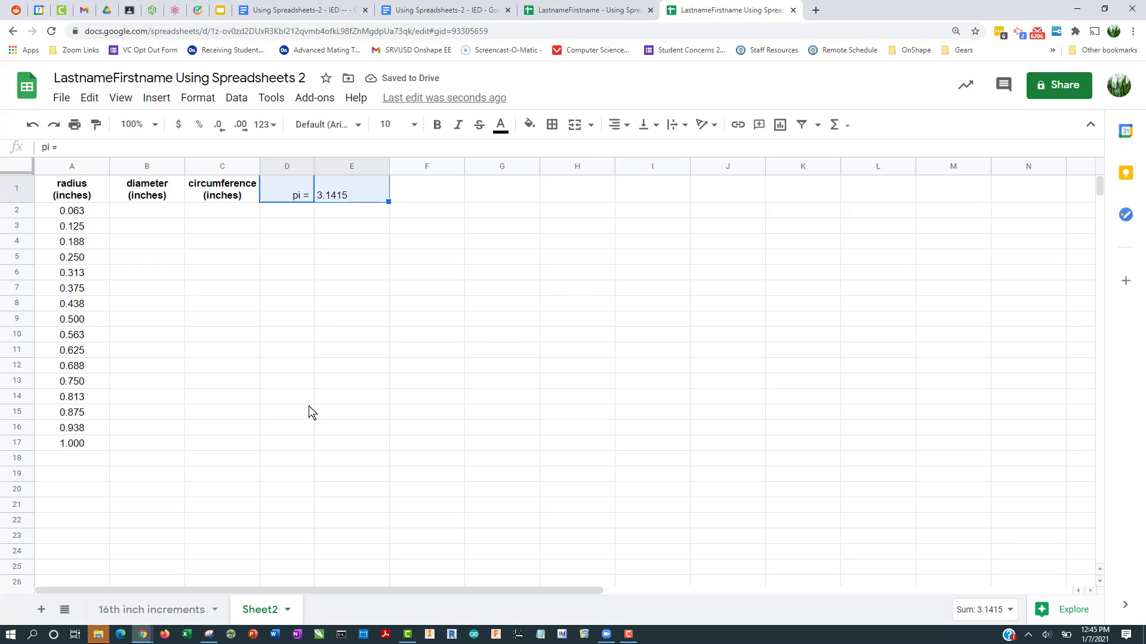
pyautogui.click(311, 412)
pyautogui.click(338, 199)
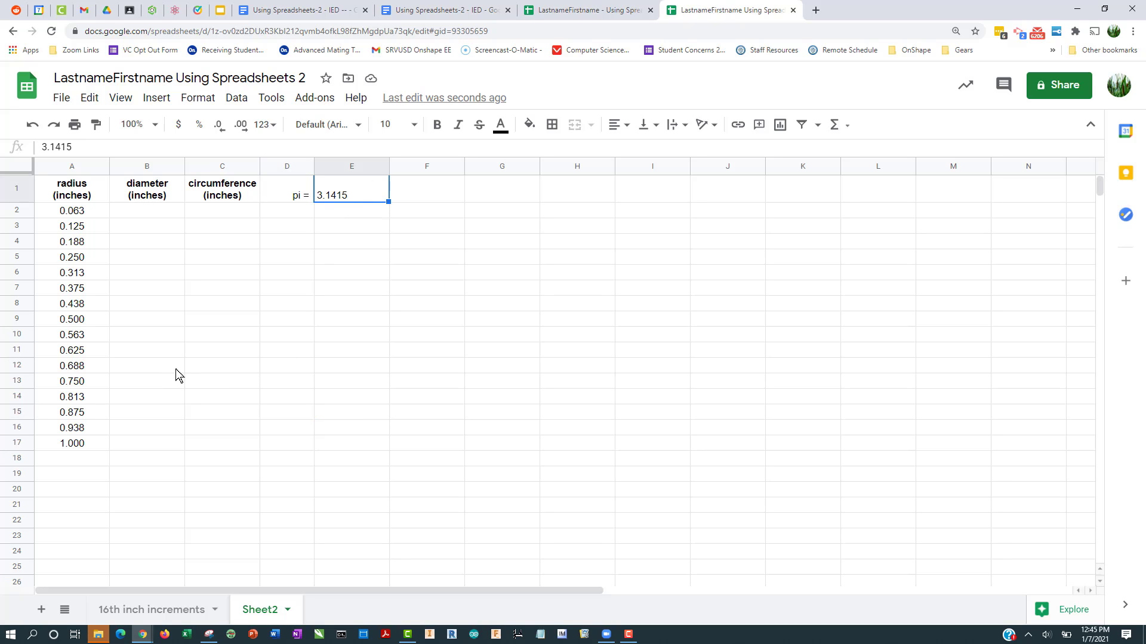
# - Enter the diameter formula =2*A2 in B2 and dismiss the suggested autofill
pyautogui.click(170, 213)
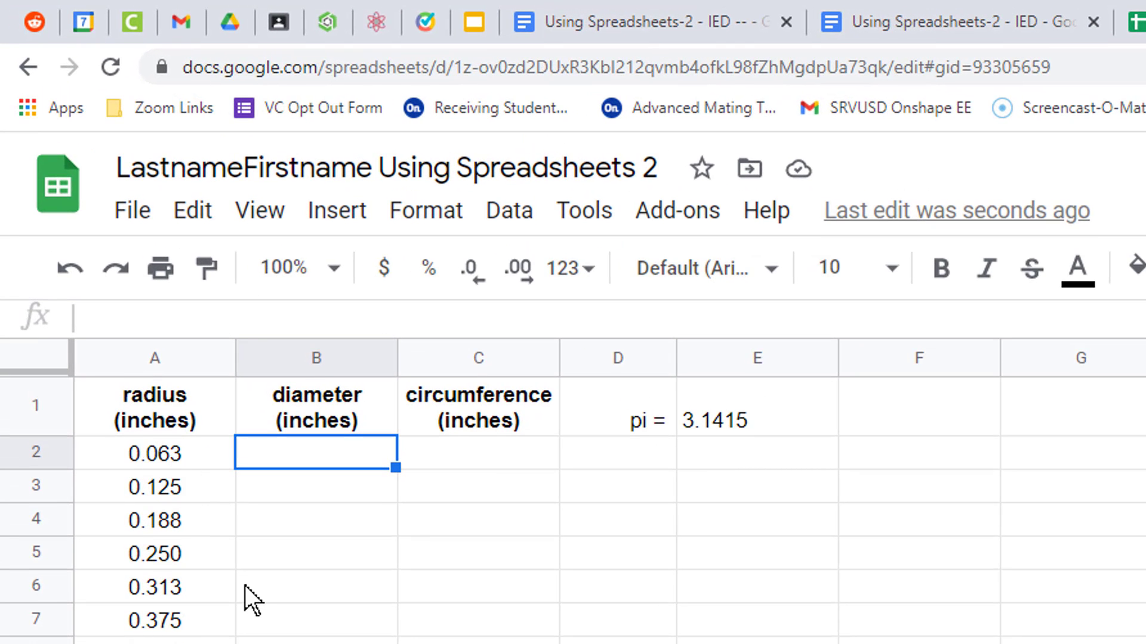
pyautogui.write('=')
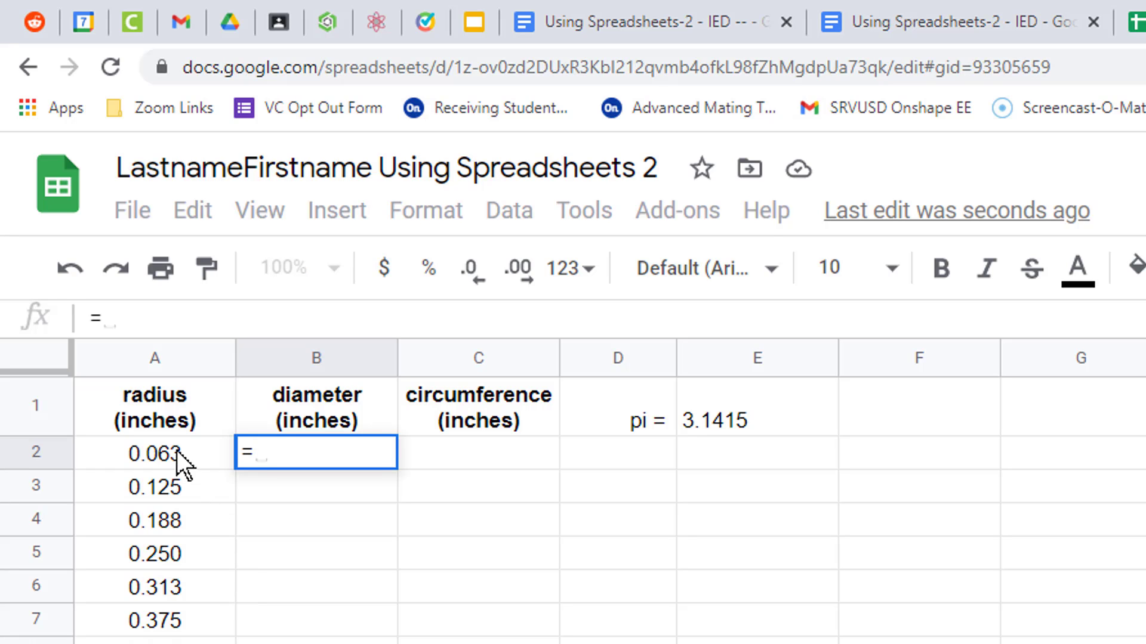
pyautogui.write('2*')
pyautogui.click(161, 450)
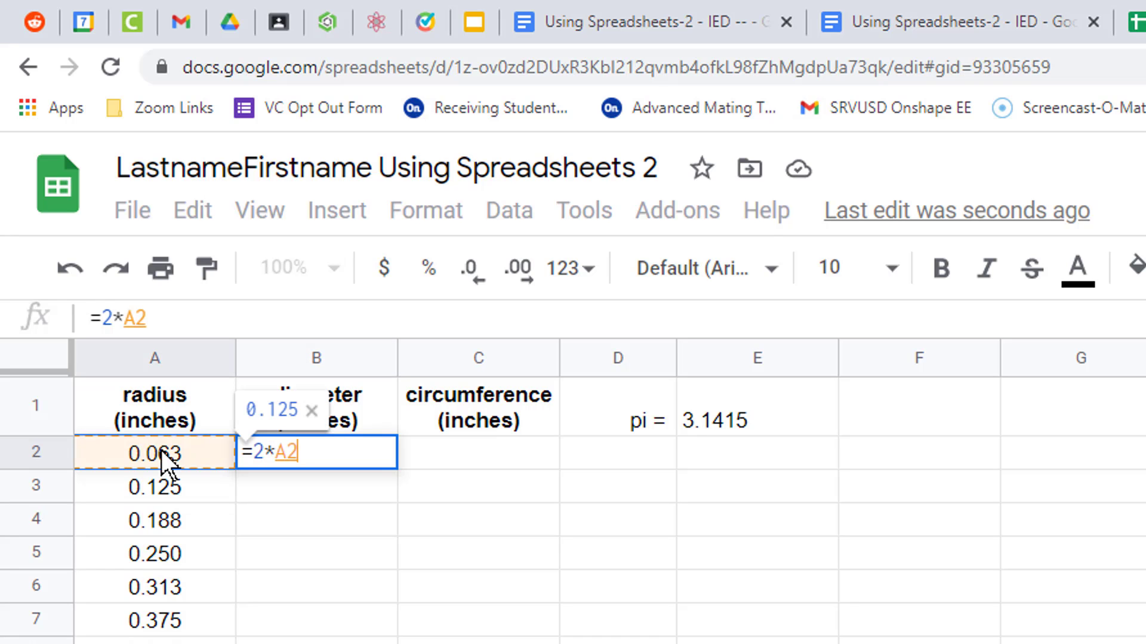
pyautogui.press('Return')
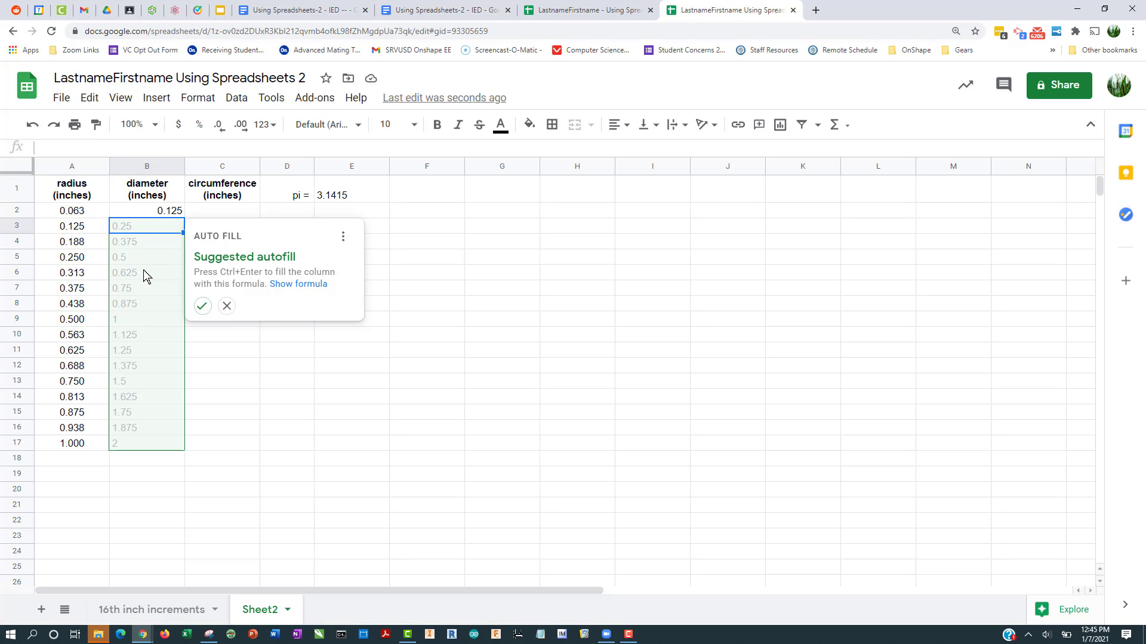
pyautogui.click(227, 307)
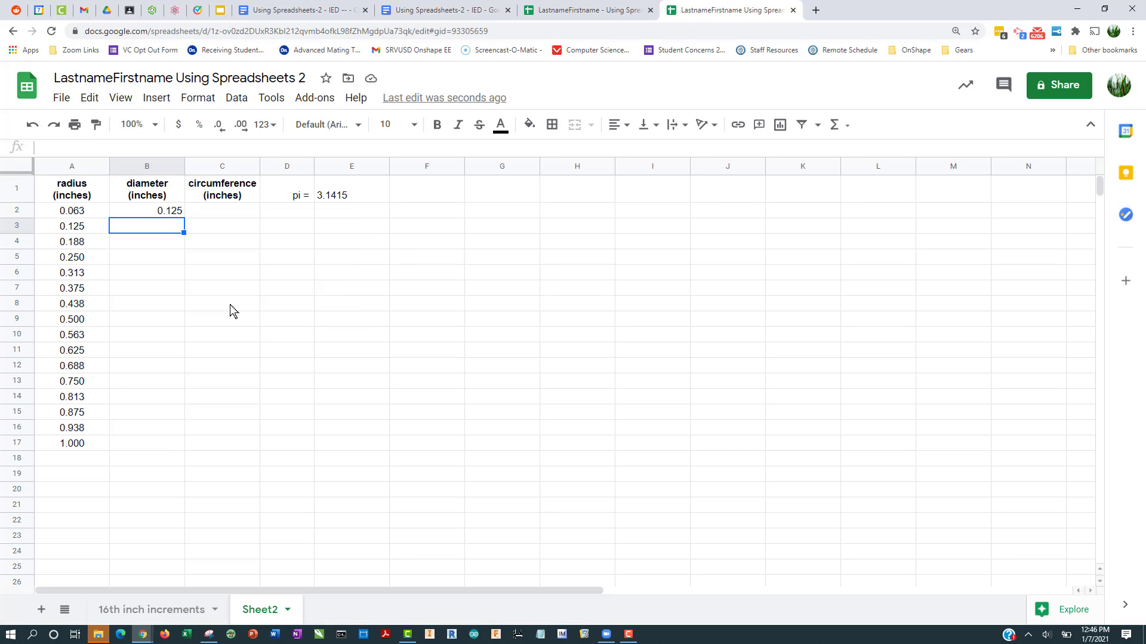
# - Copy the diameter formula from B2 to B3 and fill it down through B17
pyautogui.click(166, 213)
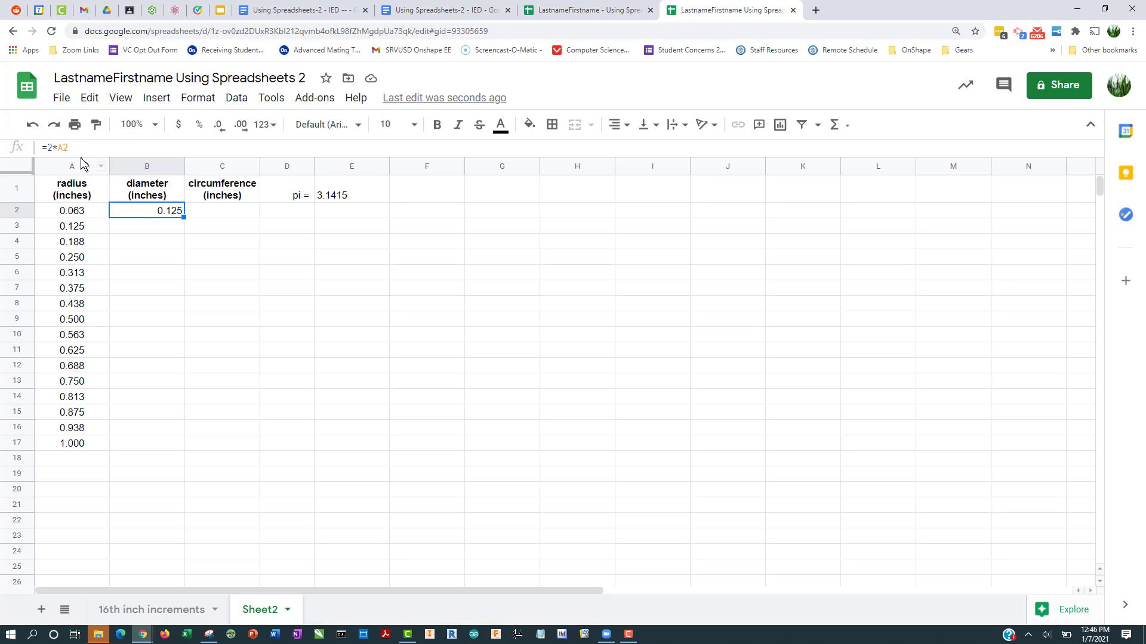
pyautogui.moveTo(185, 218); pyautogui.dragTo(185, 234)
pyautogui.click(154, 230)
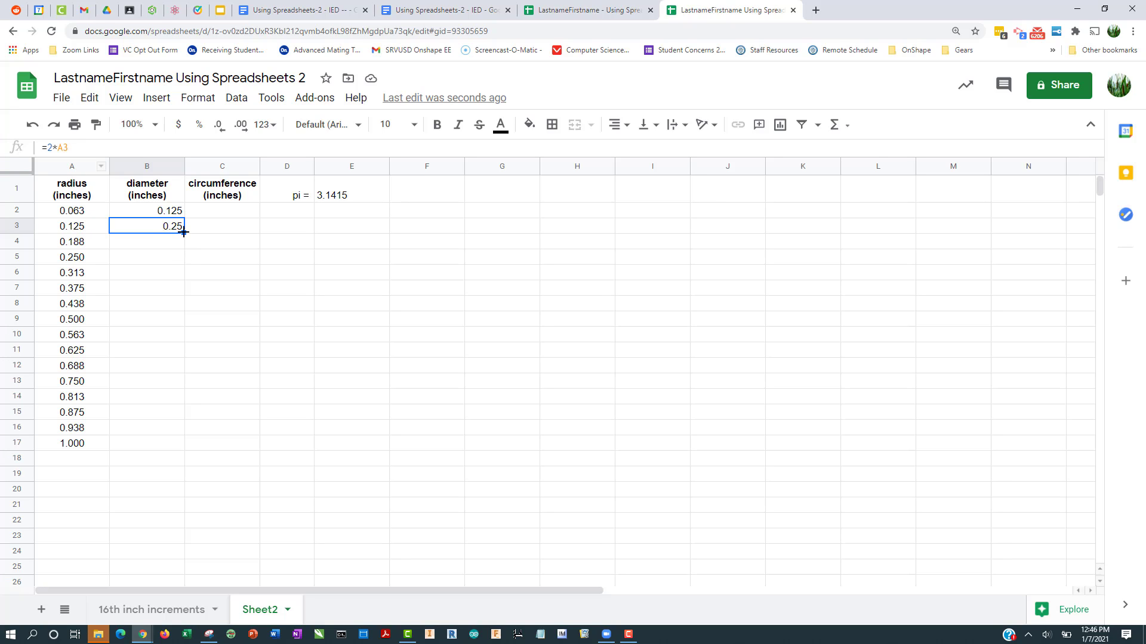
pyautogui.moveTo(184, 233); pyautogui.dragTo(177, 445)
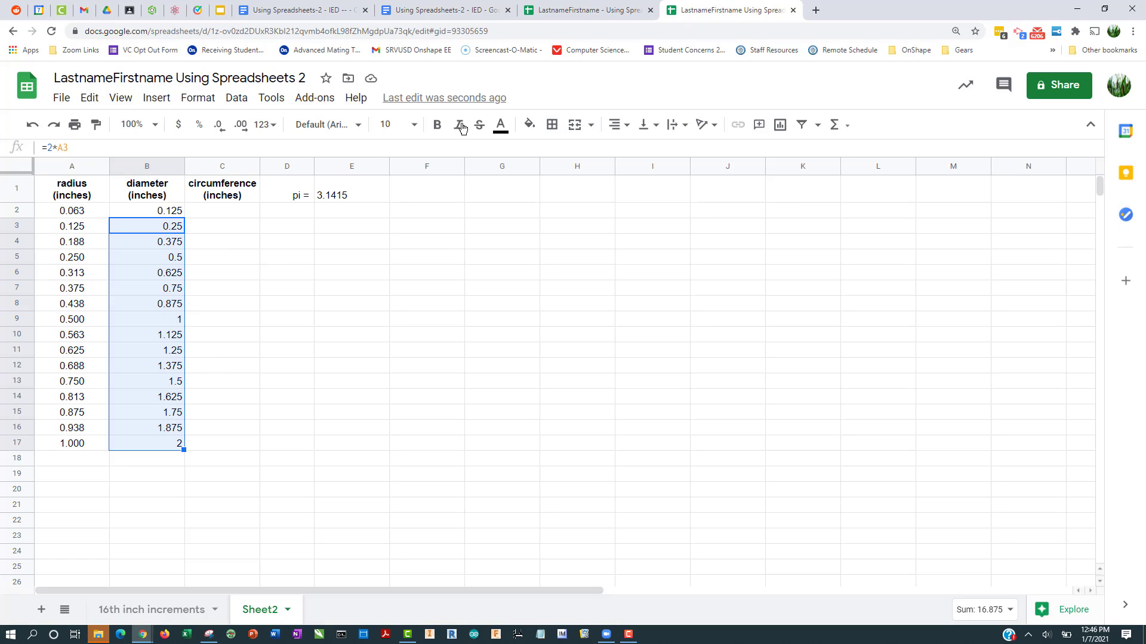
# - Center the diameter values in B3:B17 horizontally and format them with three decimal places
pyautogui.click(616, 124)
pyautogui.click(633, 149)
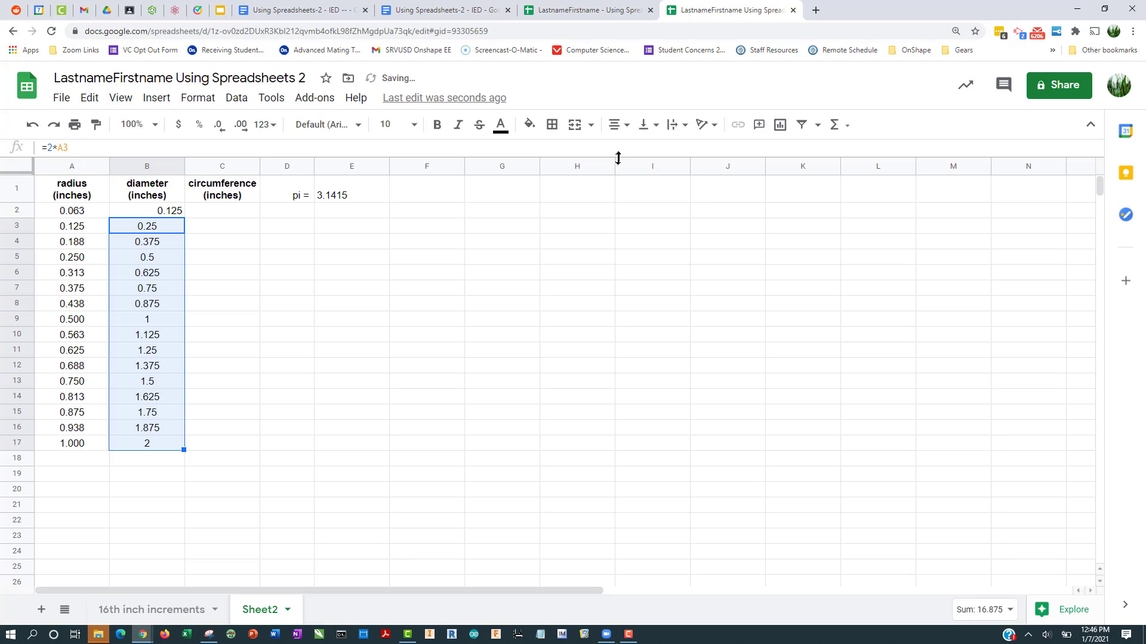
pyautogui.click(219, 125)
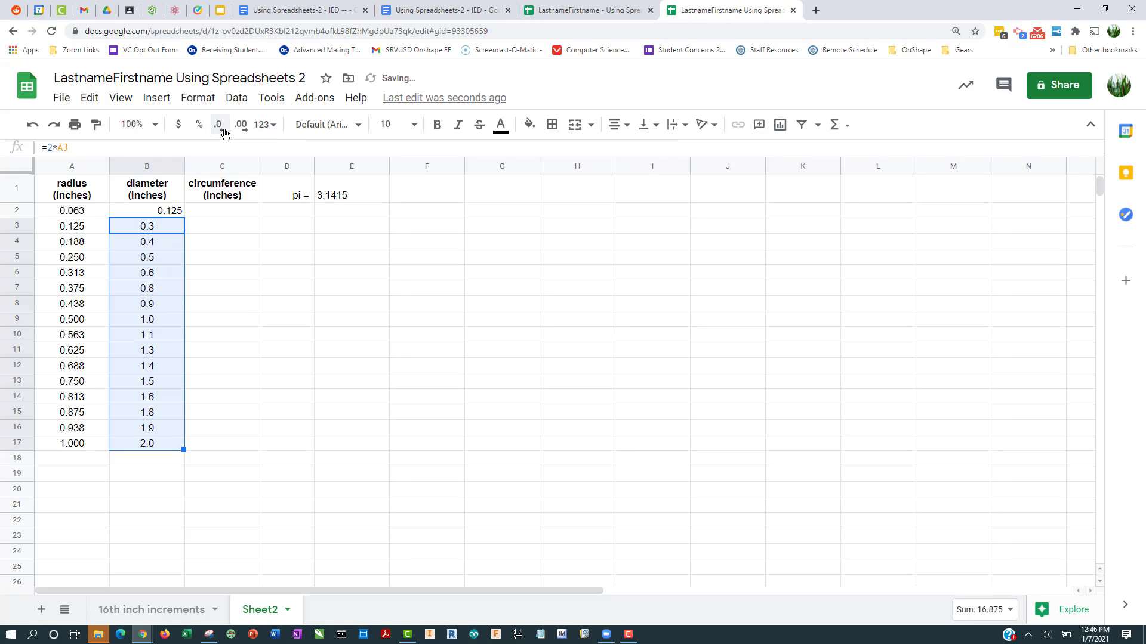
pyautogui.click(240, 125)
pyautogui.click(240, 125)
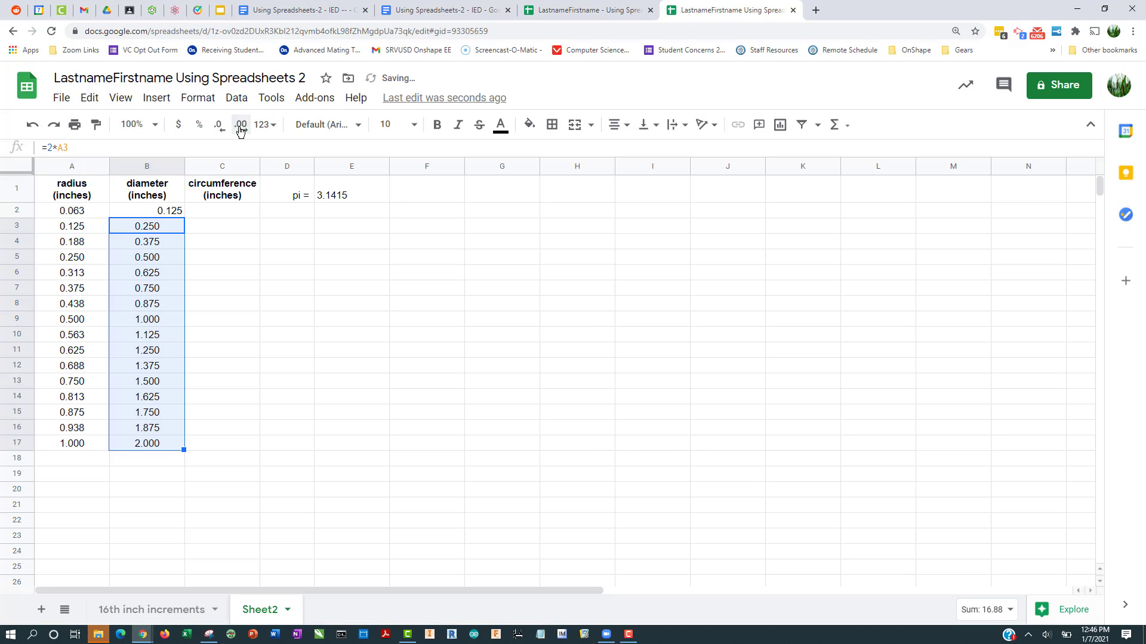
# - Center the first diameter value in B2 horizontally
pyautogui.click(182, 212)
pyautogui.click(615, 124)
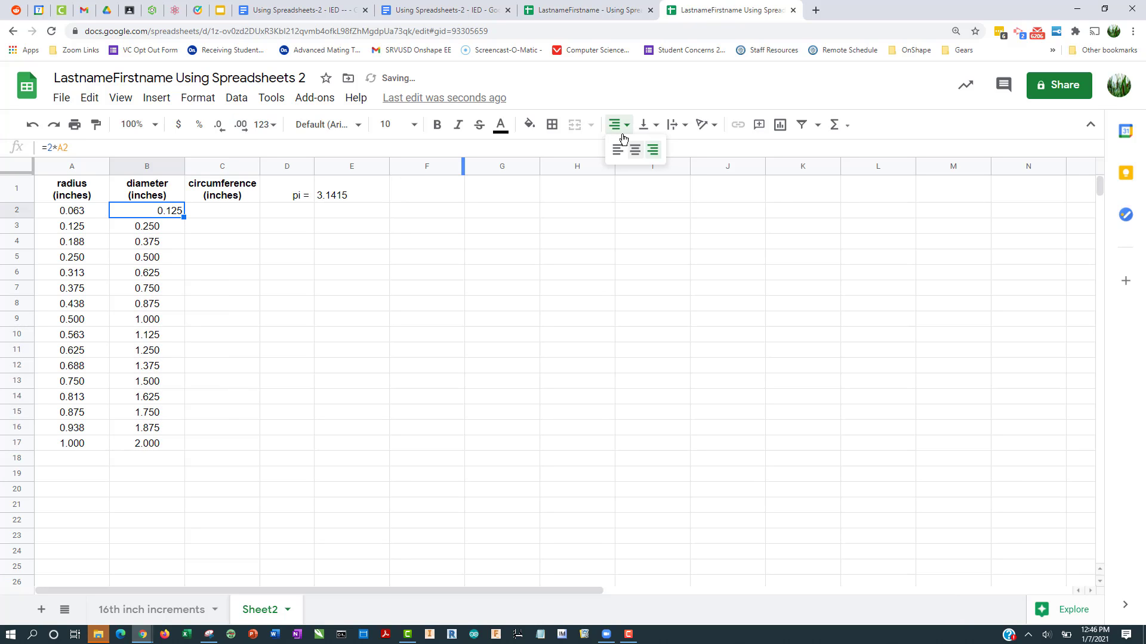
pyautogui.click(635, 149)
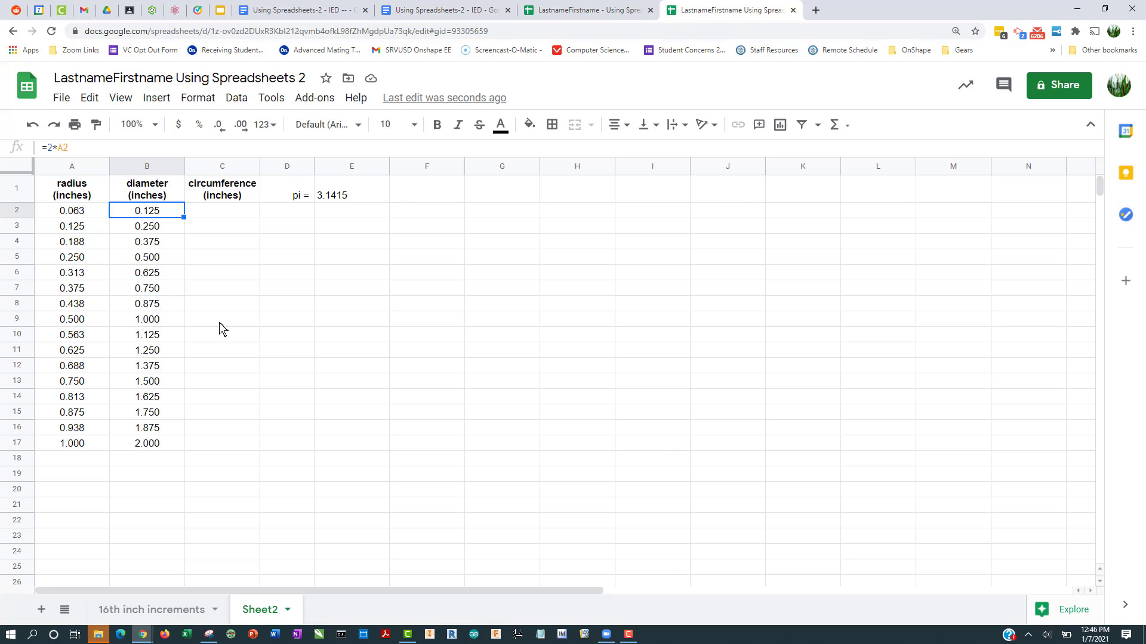
pyautogui.click(241, 212)
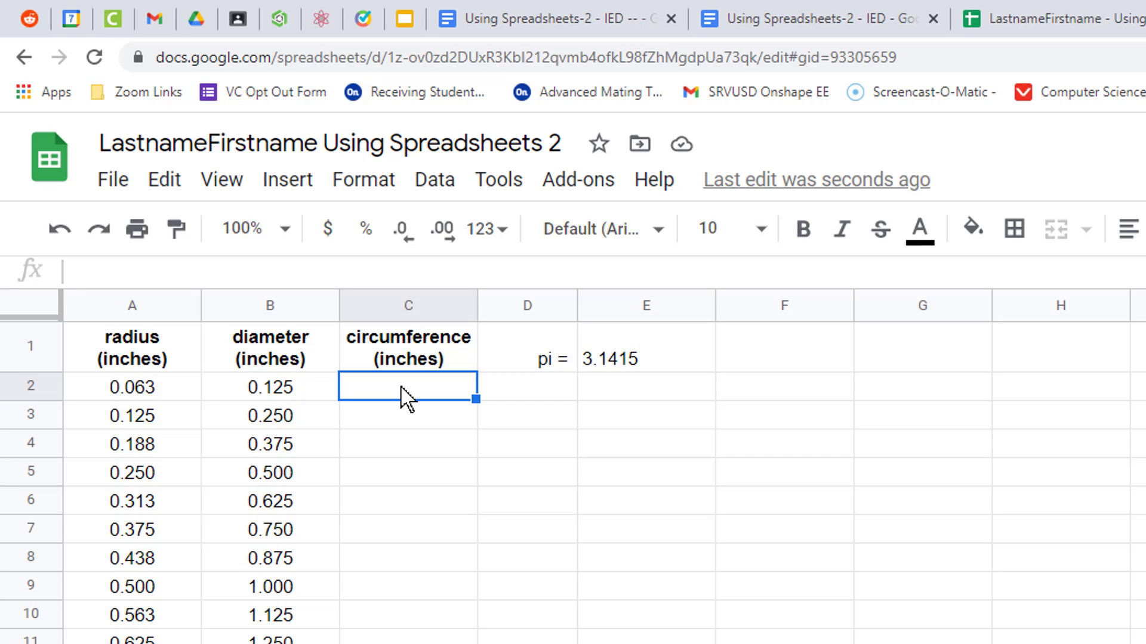
pyautogui.write('=')
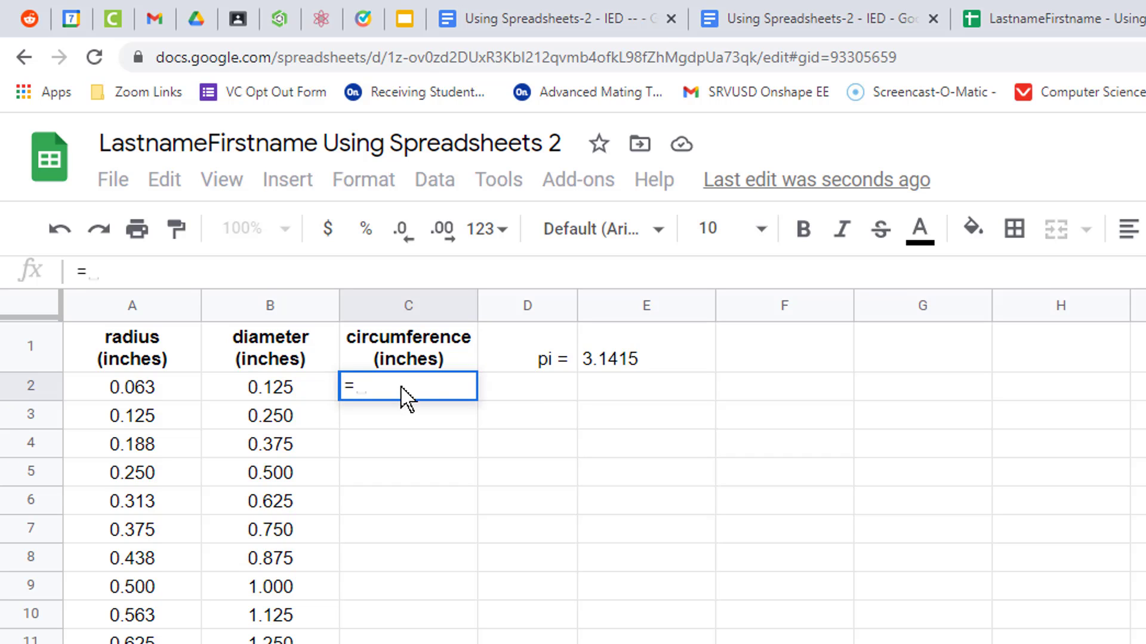
pyautogui.write('2')
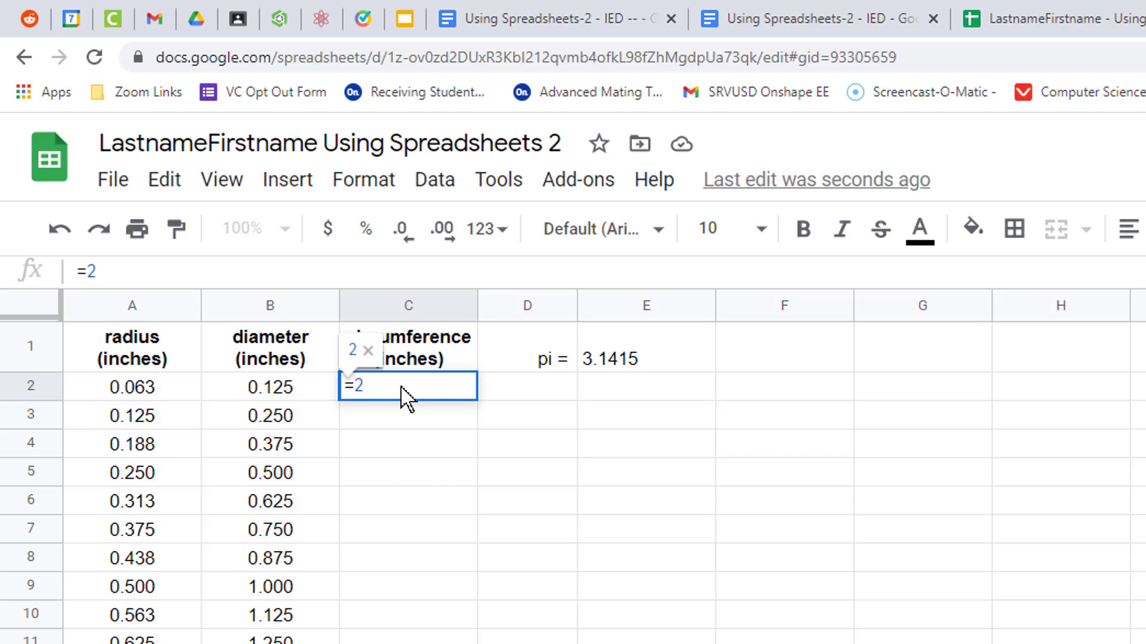
pyautogui.write('*')
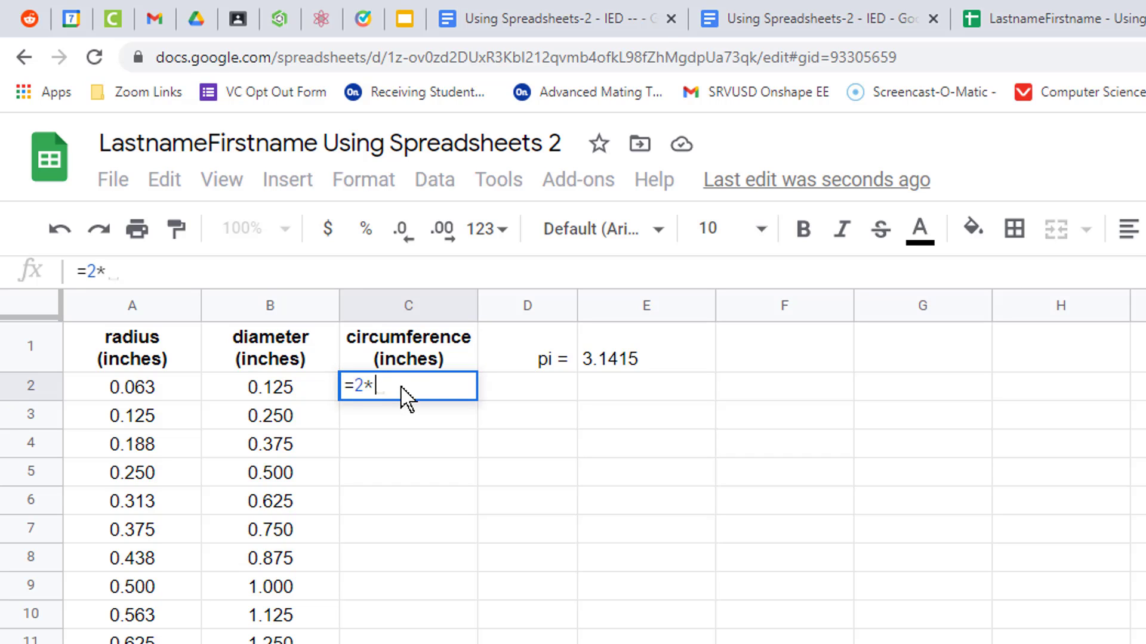
pyautogui.click(172, 402)
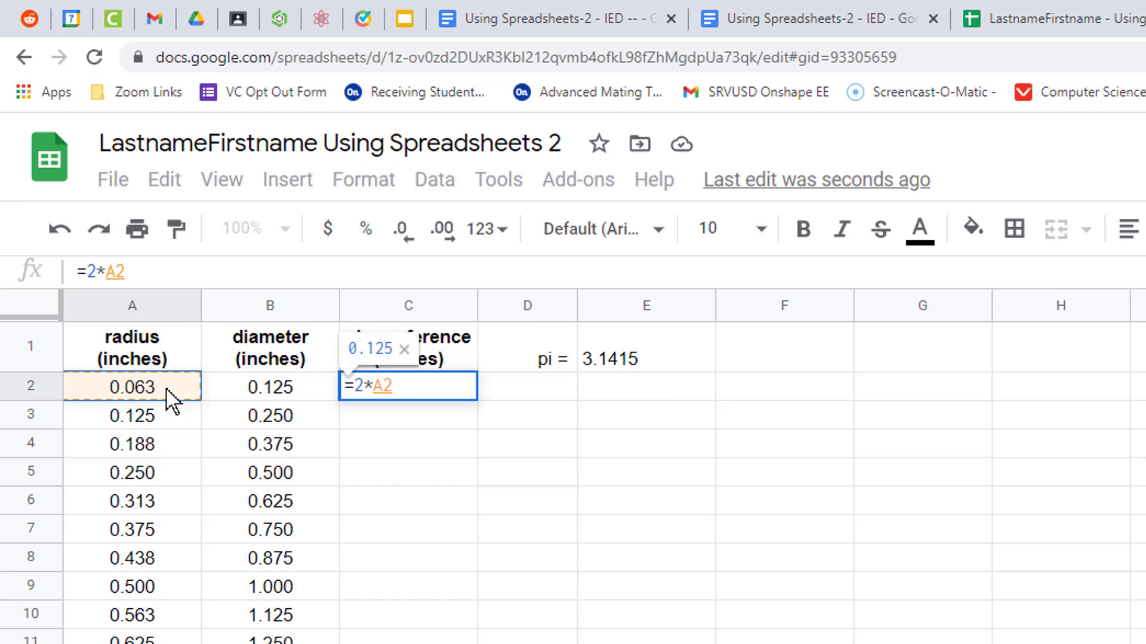
pyautogui.press('BackSpace')
pyautogui.press('BackSpace')
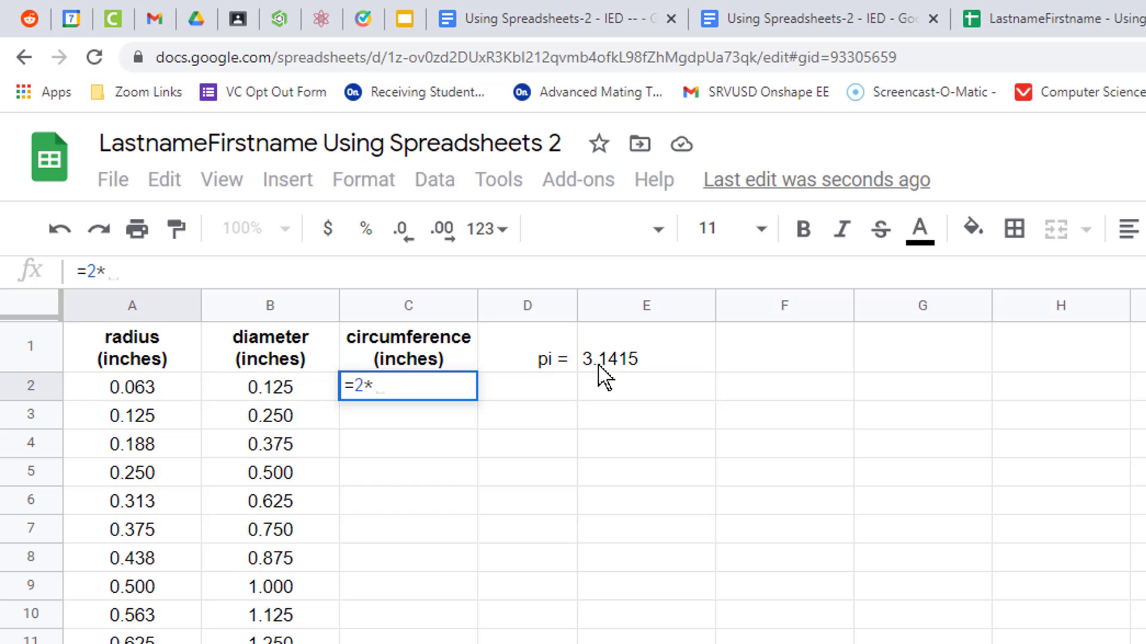
pyautogui.click(634, 360)
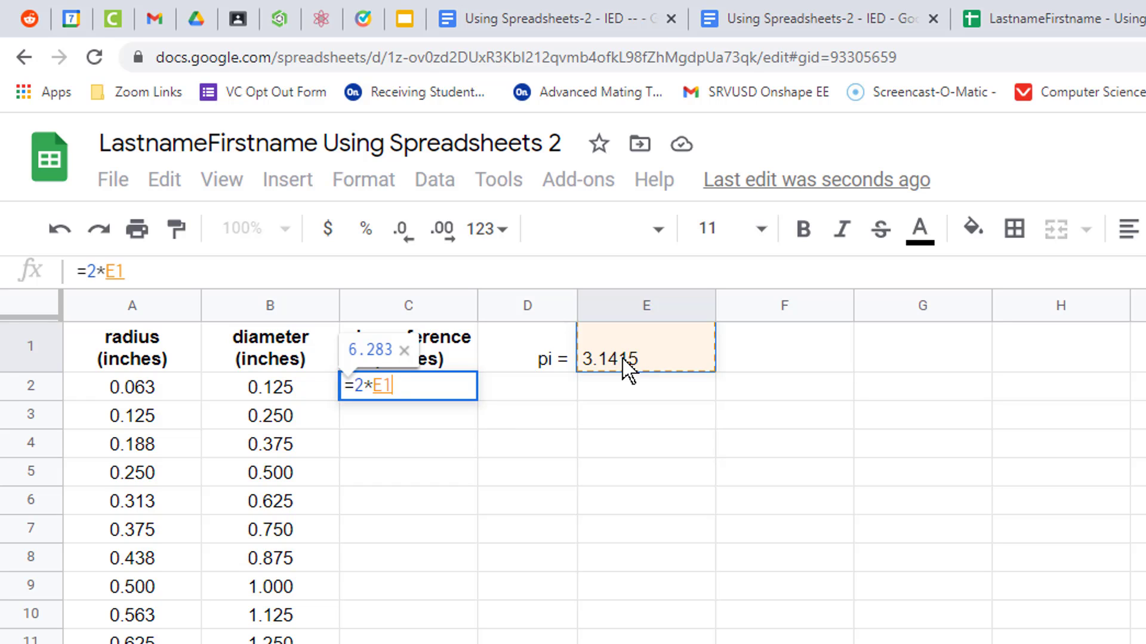
pyautogui.press('F4')
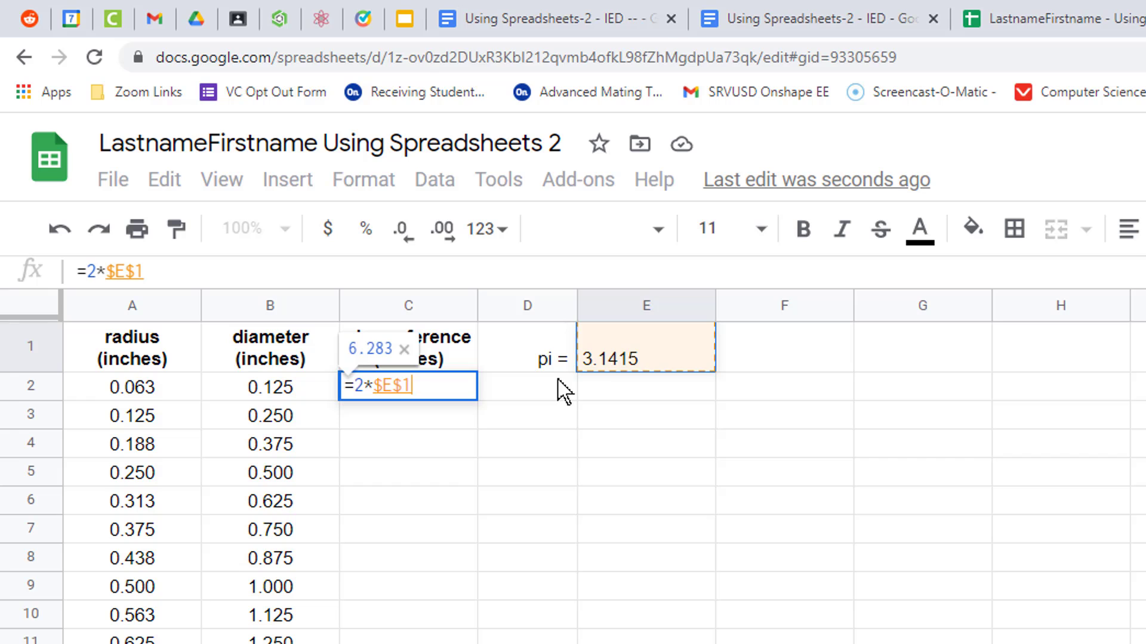
pyautogui.click(176, 389)
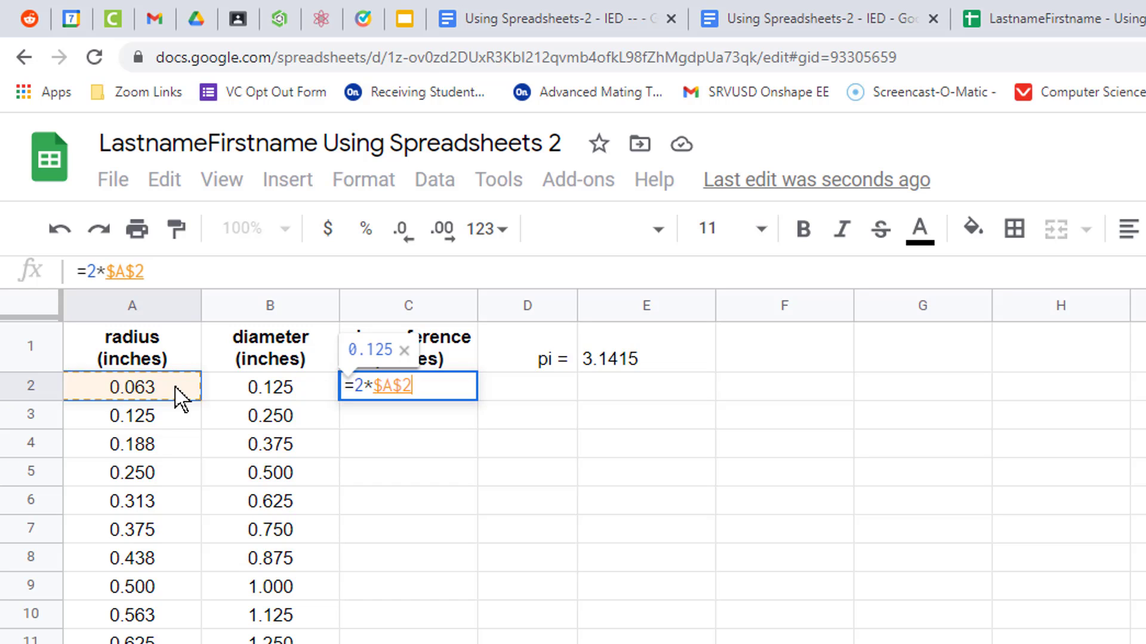
pyautogui.press('Return')
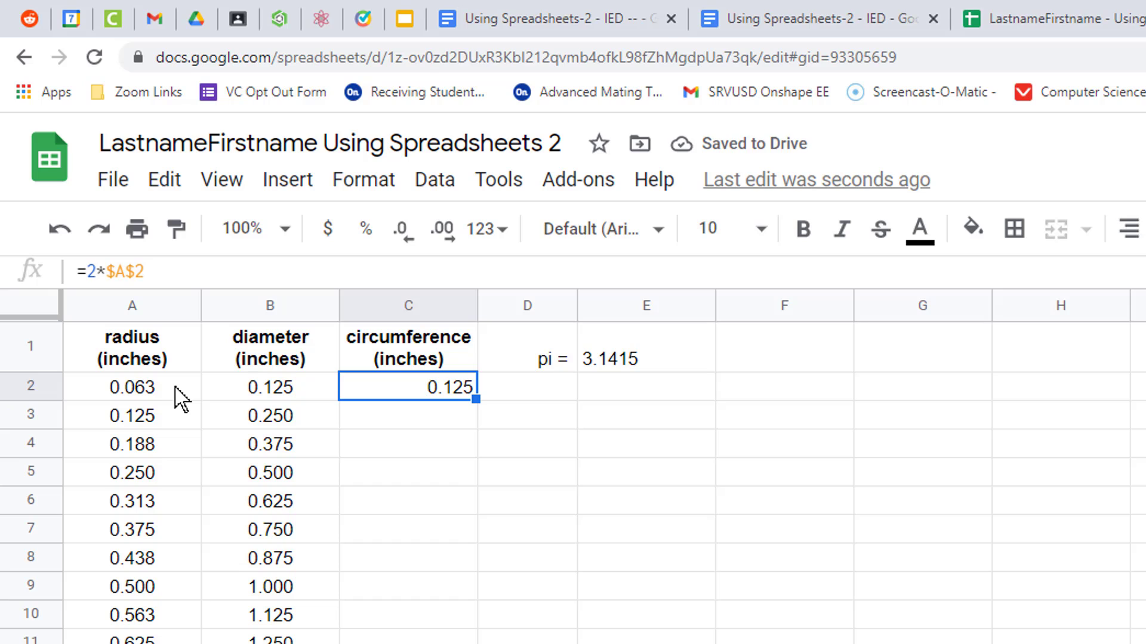
# - Enter the circumference formula =2*$E$1*A2 in C2 and fill it down through C17
pyautogui.write('=')
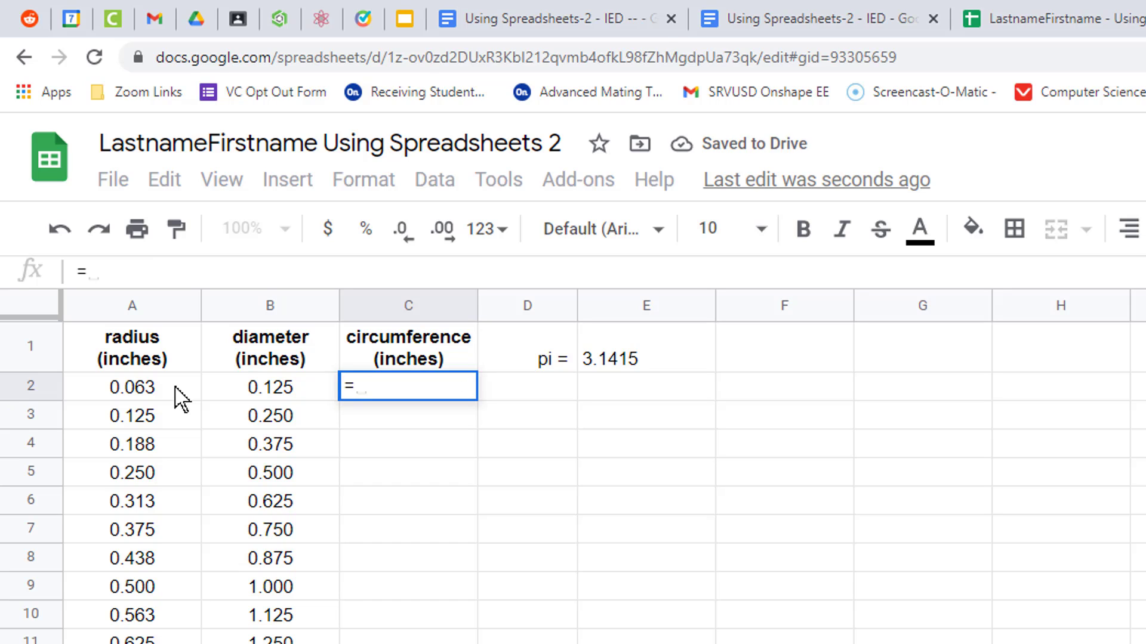
pyautogui.write('2*')
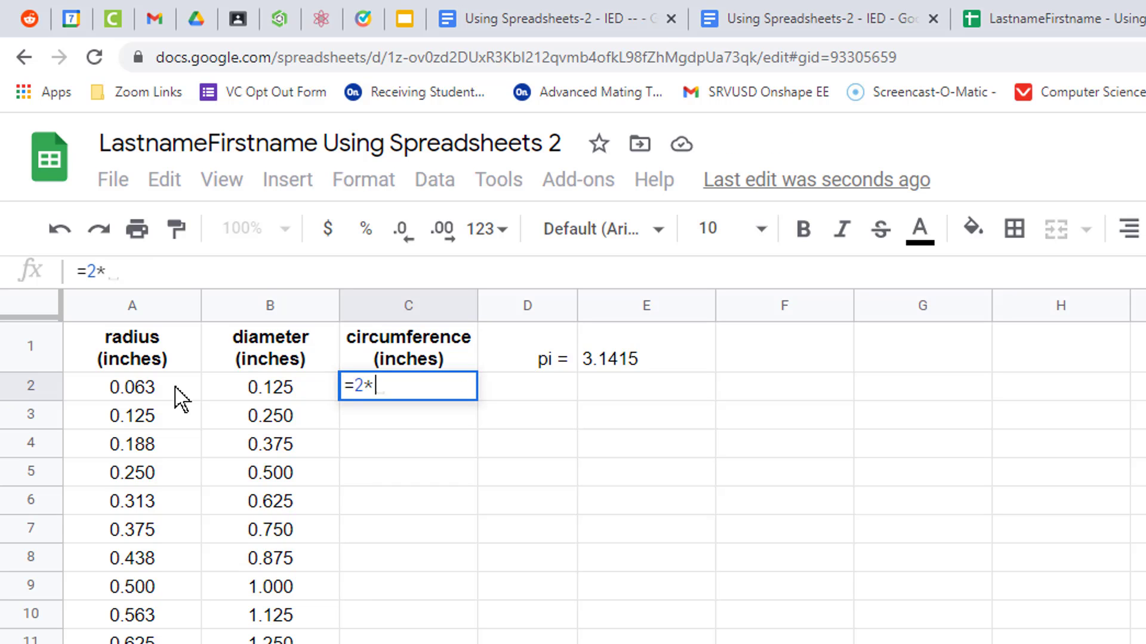
pyautogui.click(704, 363)
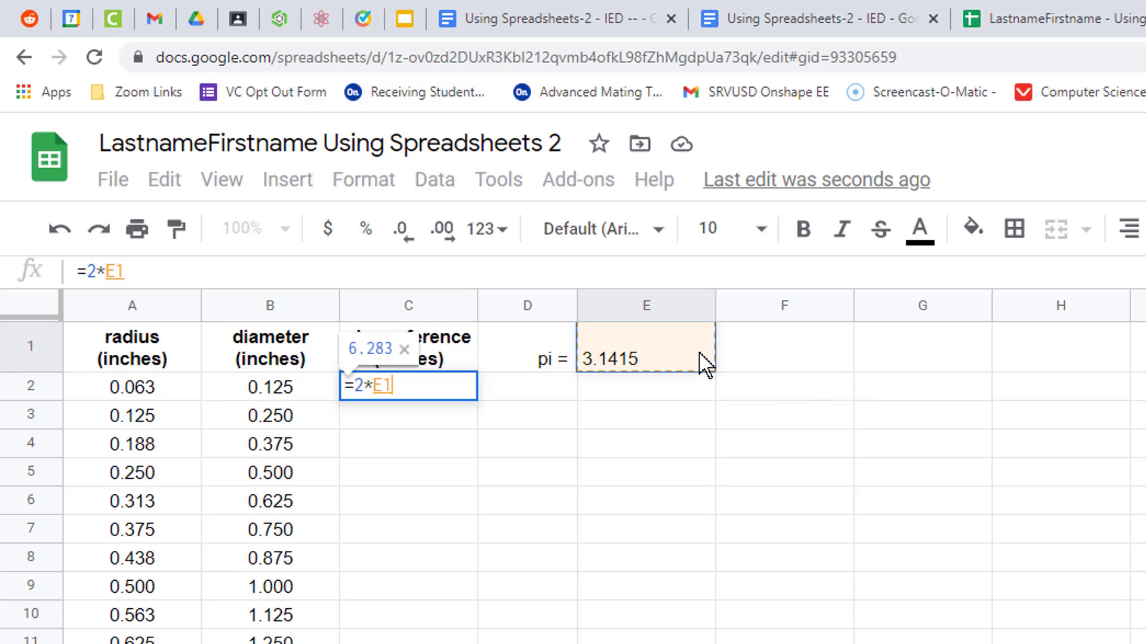
pyautogui.press('F4')
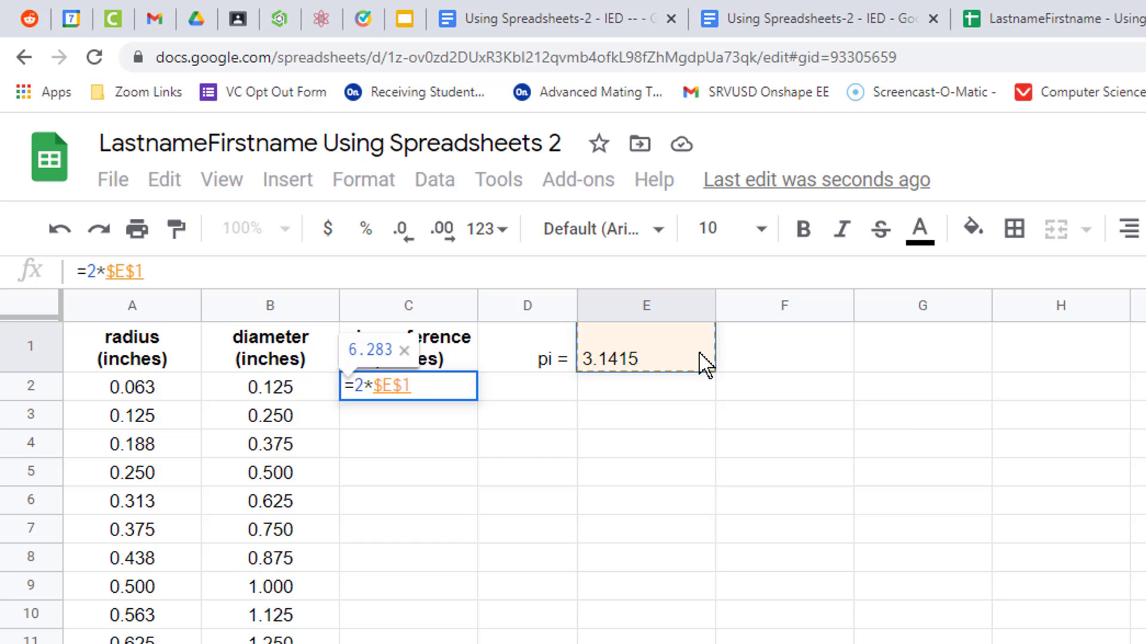
pyautogui.write('*')
pyautogui.click(143, 390)
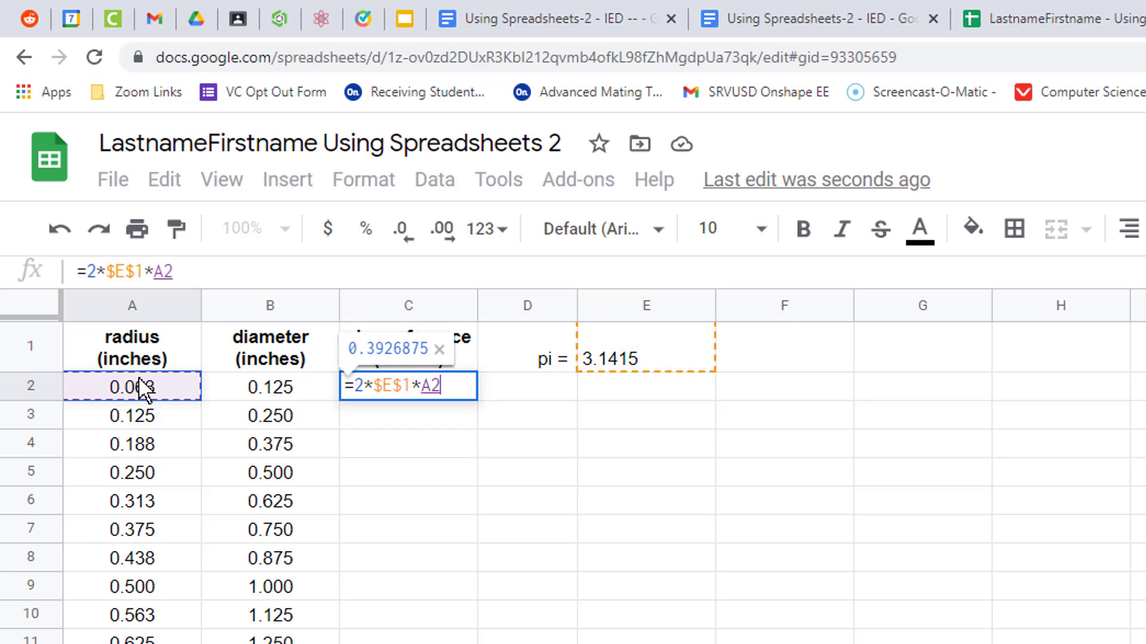
pyautogui.press('Return')
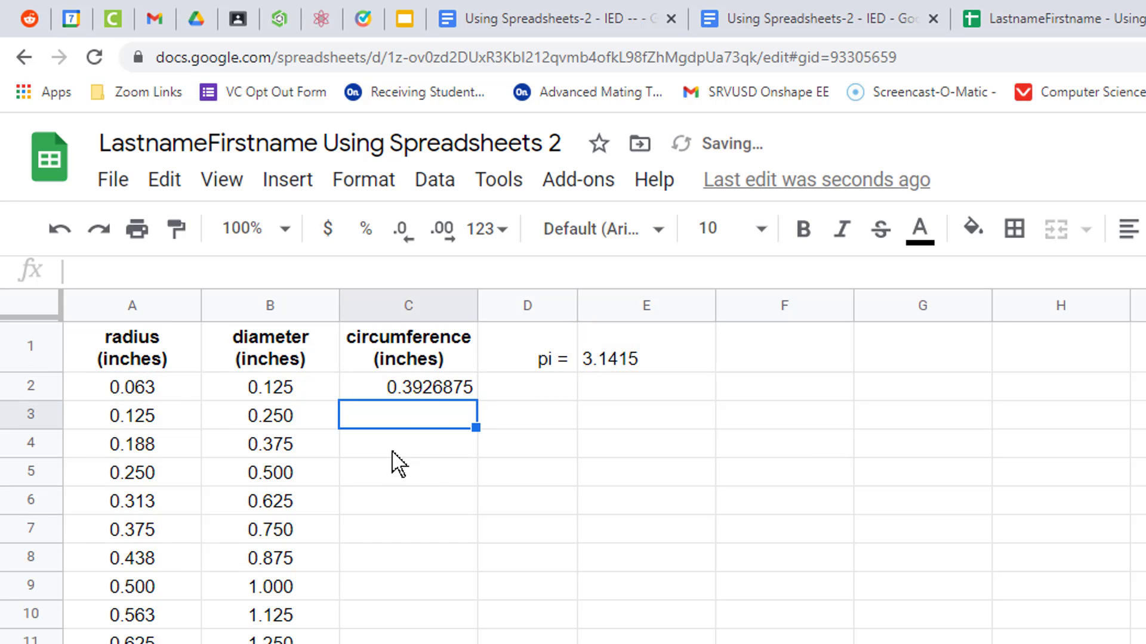
pyautogui.click(419, 391)
pyautogui.moveTo(476, 399); pyautogui.dragTo(394, 643)
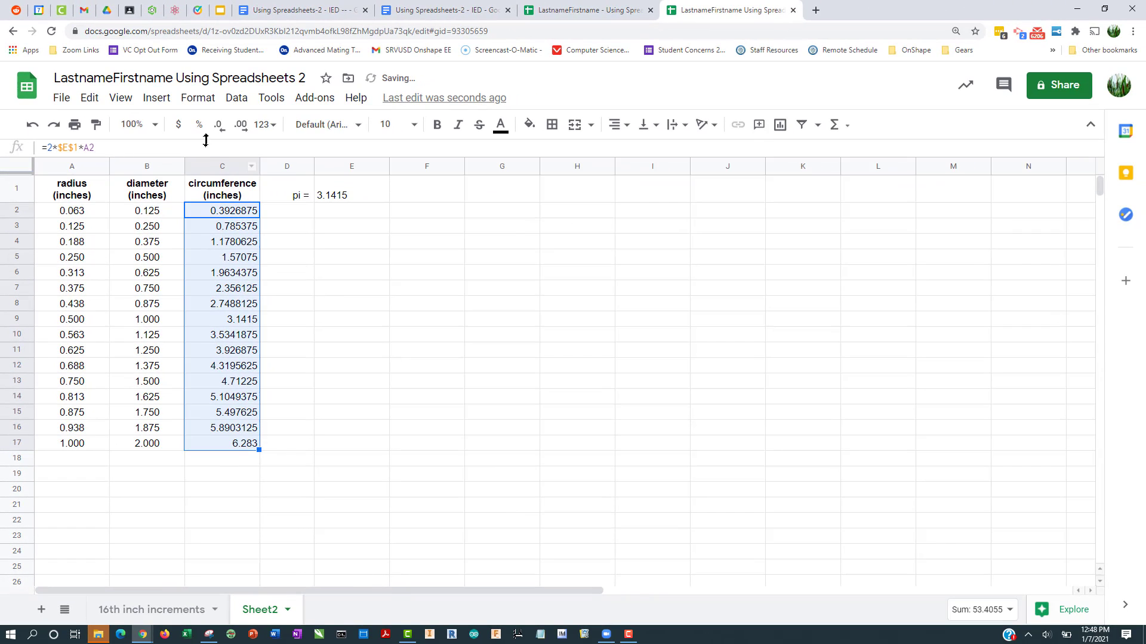
# - Format the circumference values in C2:C17 with three decimal places and center them horizontally
pyautogui.click(219, 125)
pyautogui.click(219, 125)
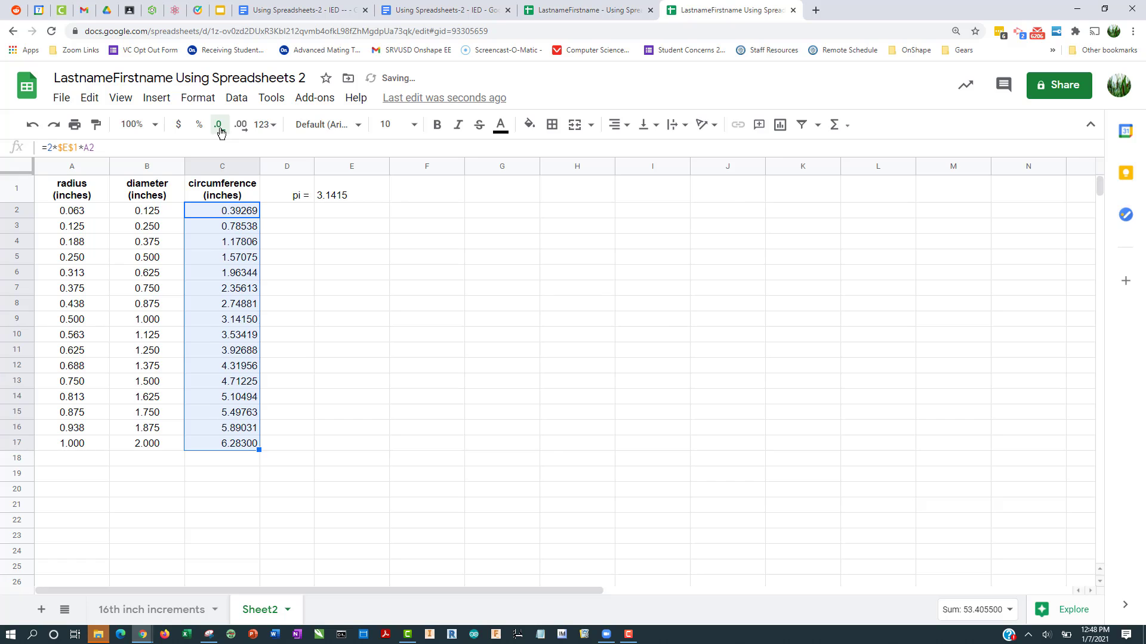
pyautogui.click(220, 125)
pyautogui.click(219, 127)
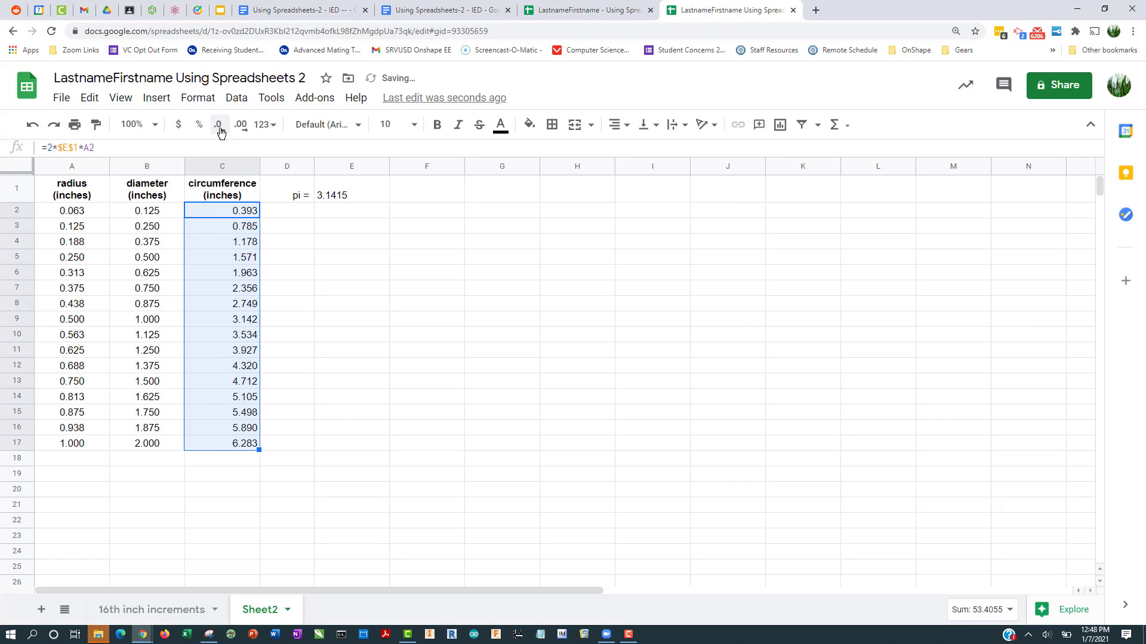
pyautogui.click(616, 125)
pyautogui.click(634, 150)
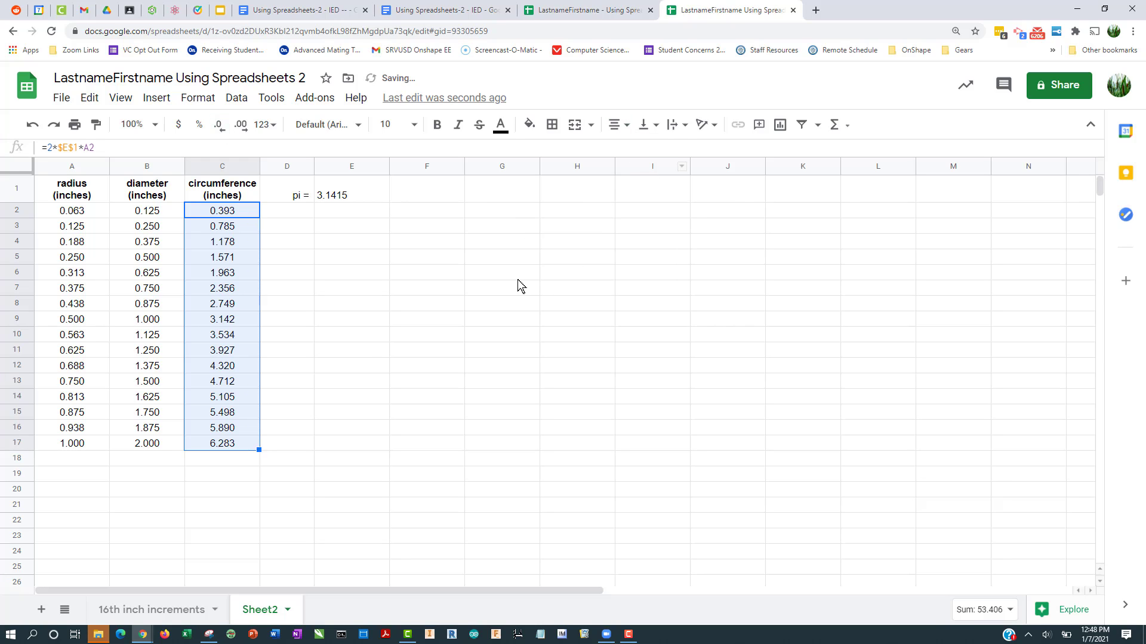
pyautogui.click(495, 285)
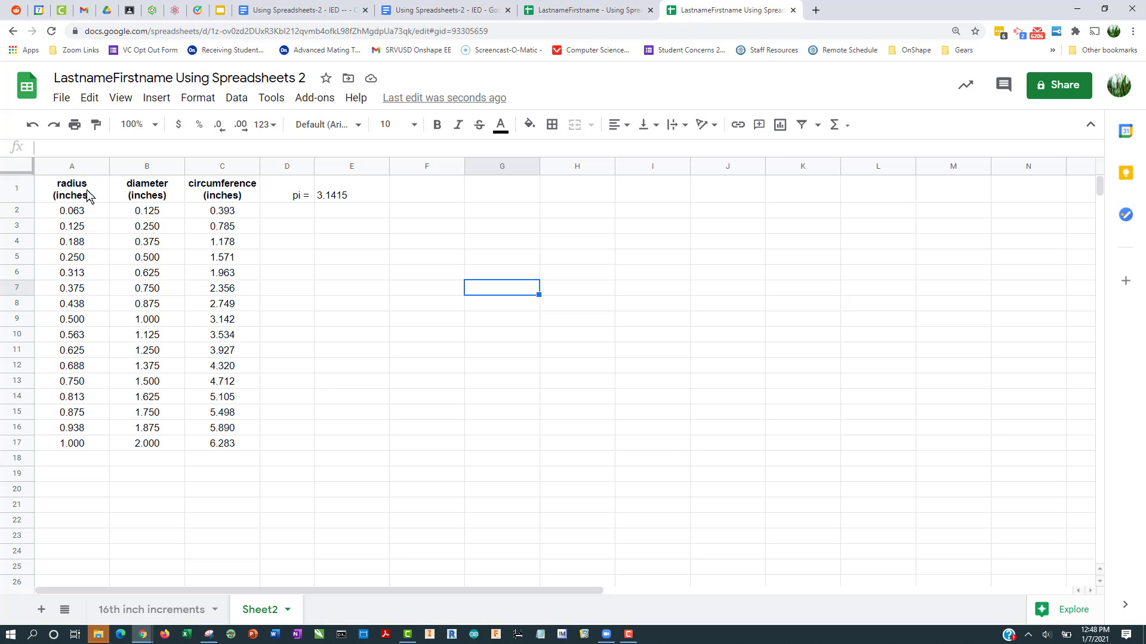
# - Insert a line chart of circumference versus radius from the ranges A1:A17 and C1:C17
pyautogui.moveTo(92, 195); pyautogui.dragTo(95, 445)
pyautogui.moveTo(235, 197); pyautogui.dragTo(231, 447)
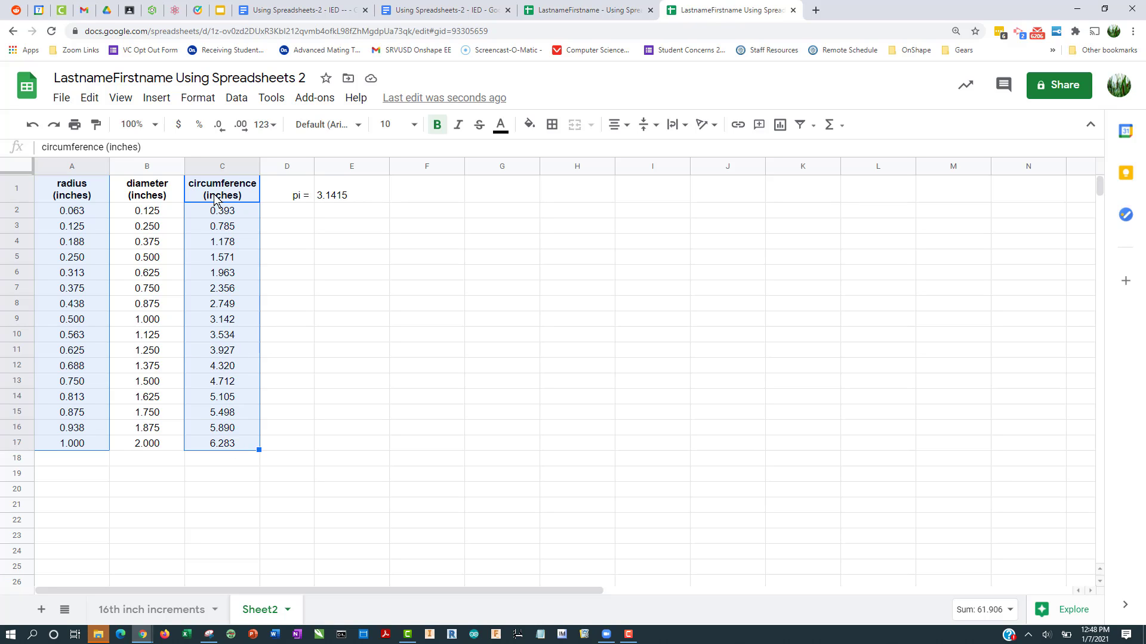
pyautogui.click(169, 99)
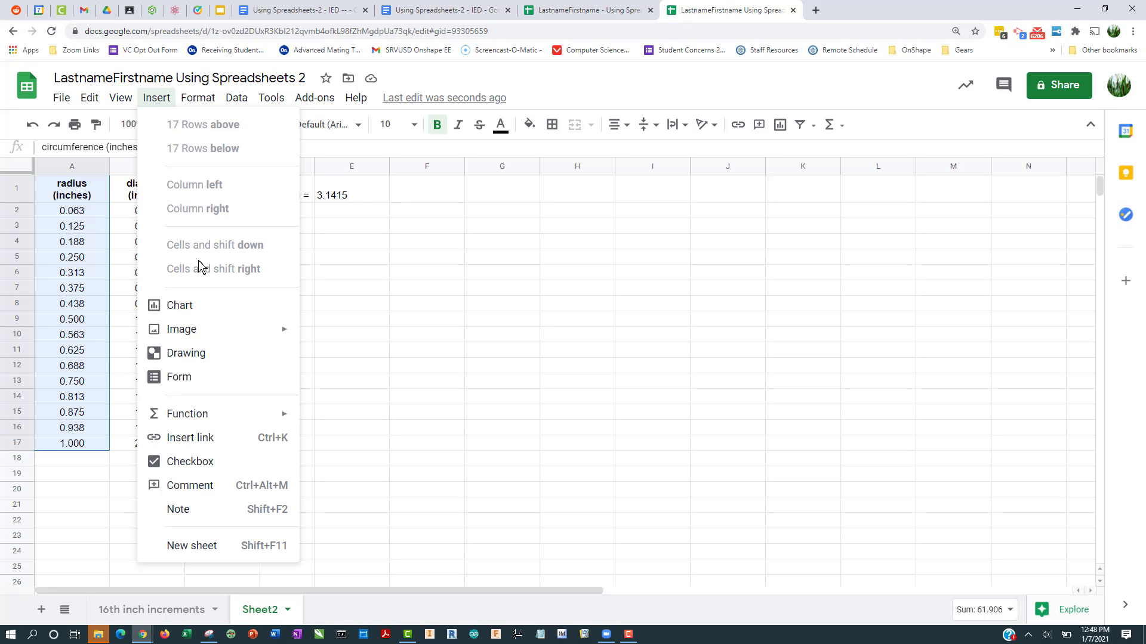
pyautogui.click(205, 306)
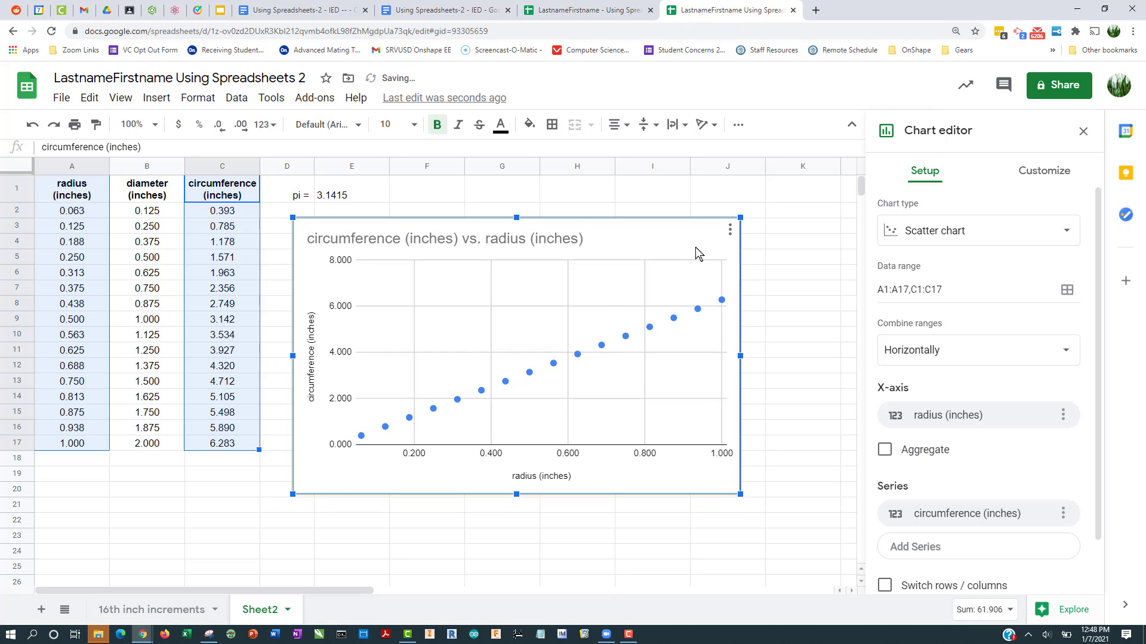
pyautogui.click(949, 232)
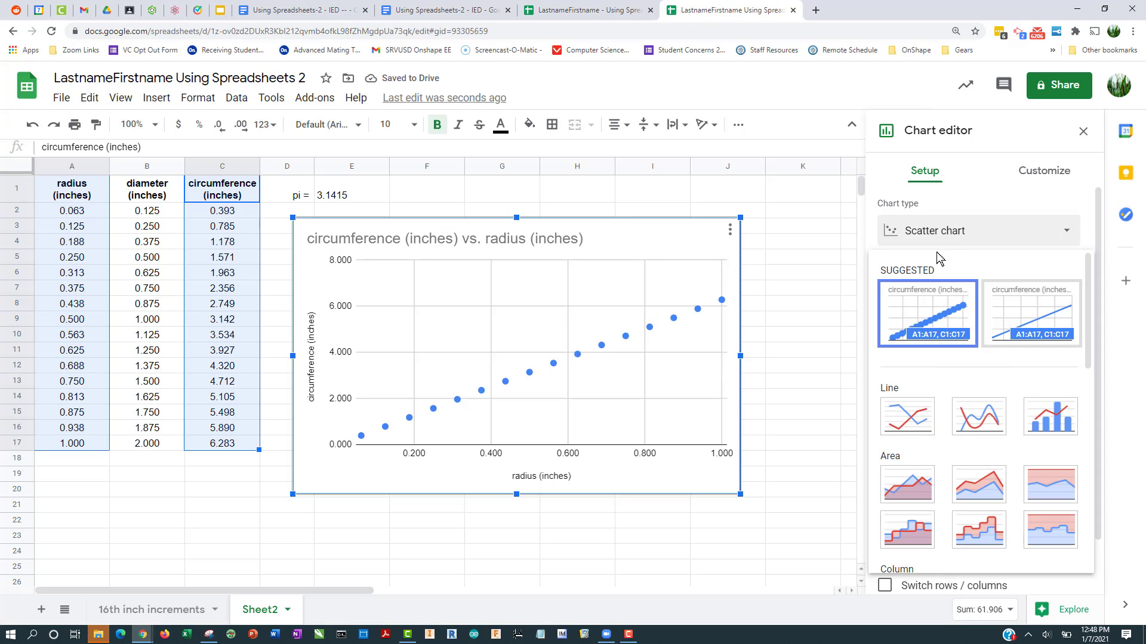
pyautogui.click(923, 412)
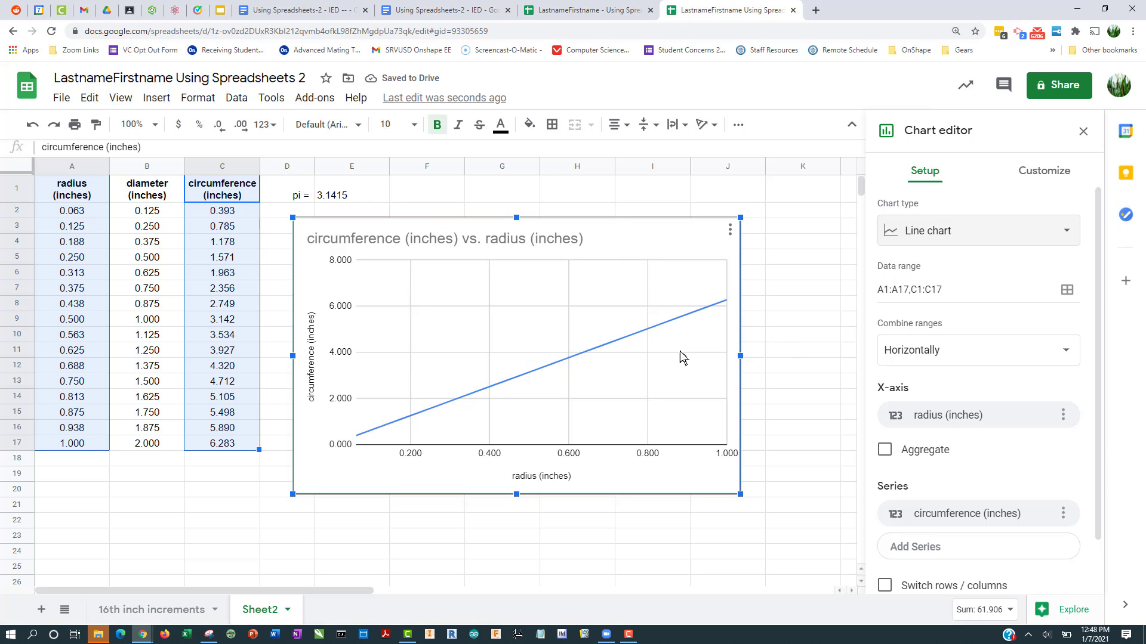
# - Give the chart's circumference series 10px circle point markers and shift the chart slightly to the right beside the table
pyautogui.click(640, 337)
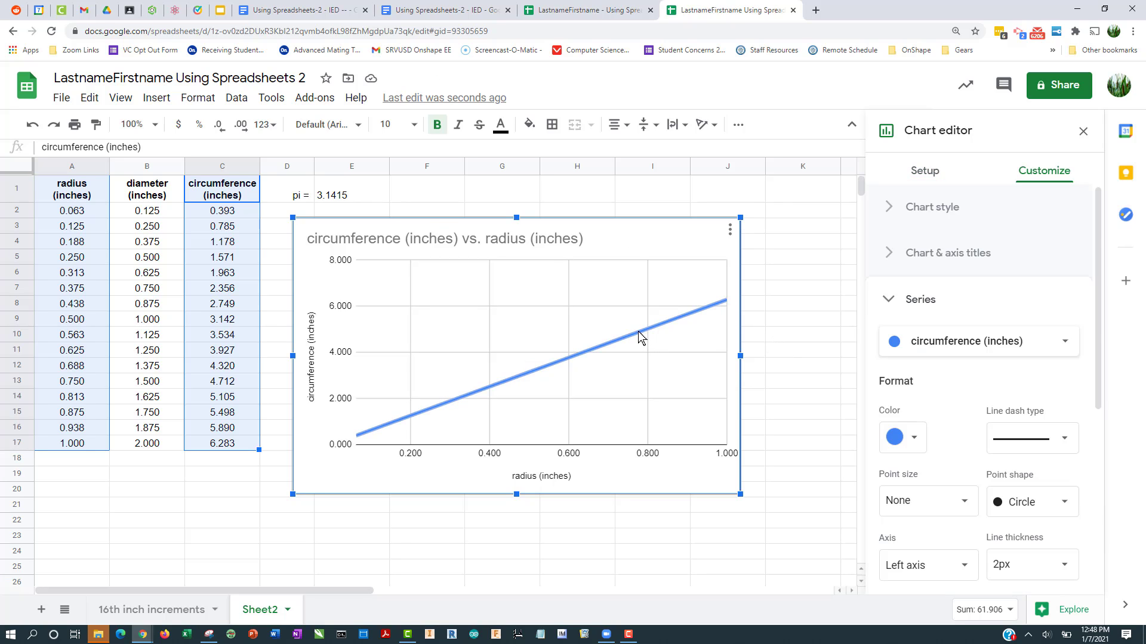
pyautogui.click(1040, 507)
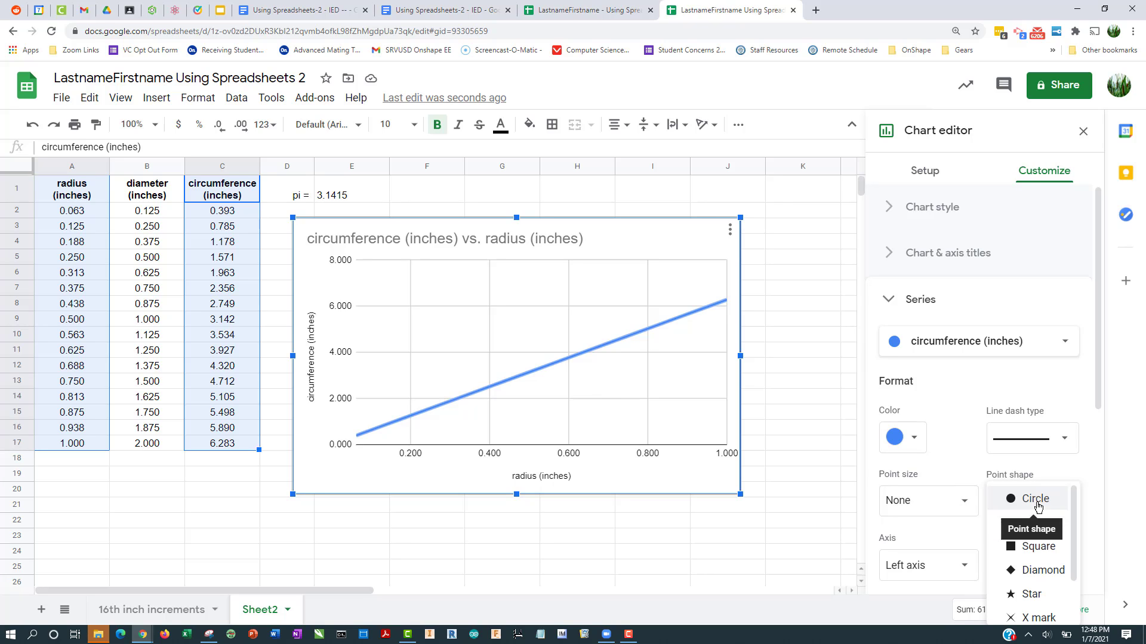
pyautogui.click(1026, 502)
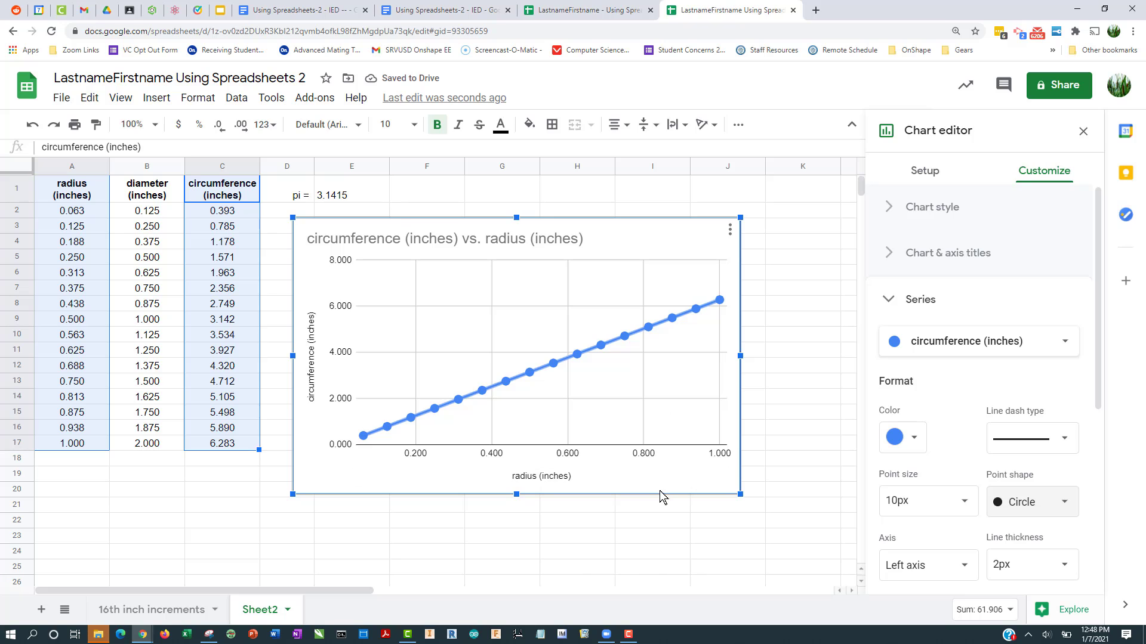
pyautogui.click(642, 521)
pyautogui.click(624, 253)
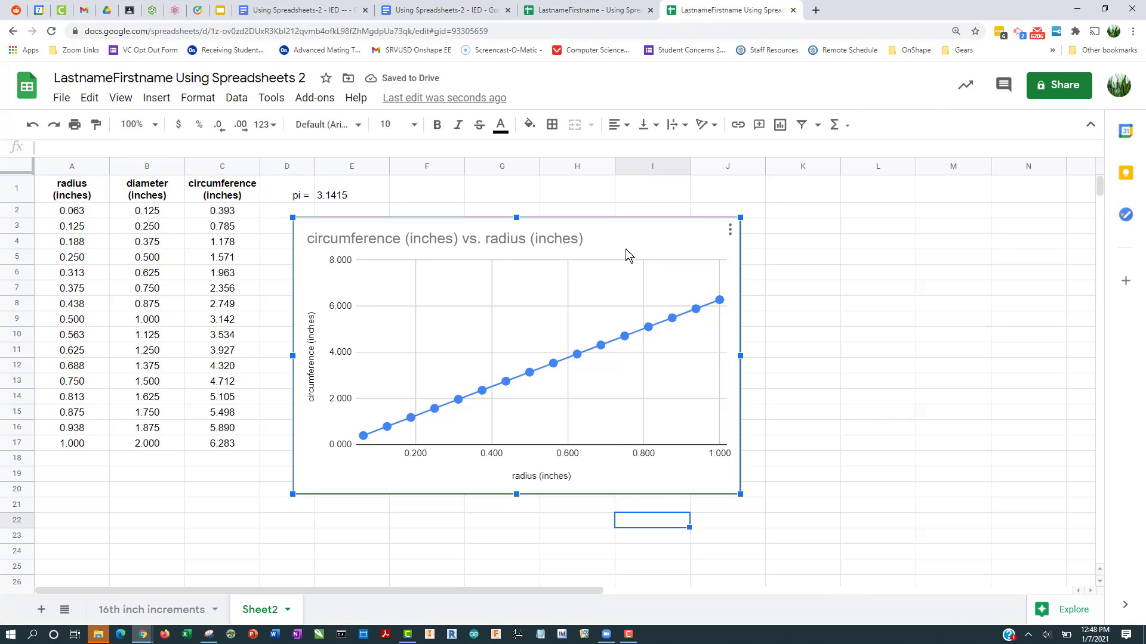
# - Check Figure 1 in the assignment document and add a new sheet named My Data to the Using Spreadsheets 2 spreadsheet
pyautogui.click(440, 10)
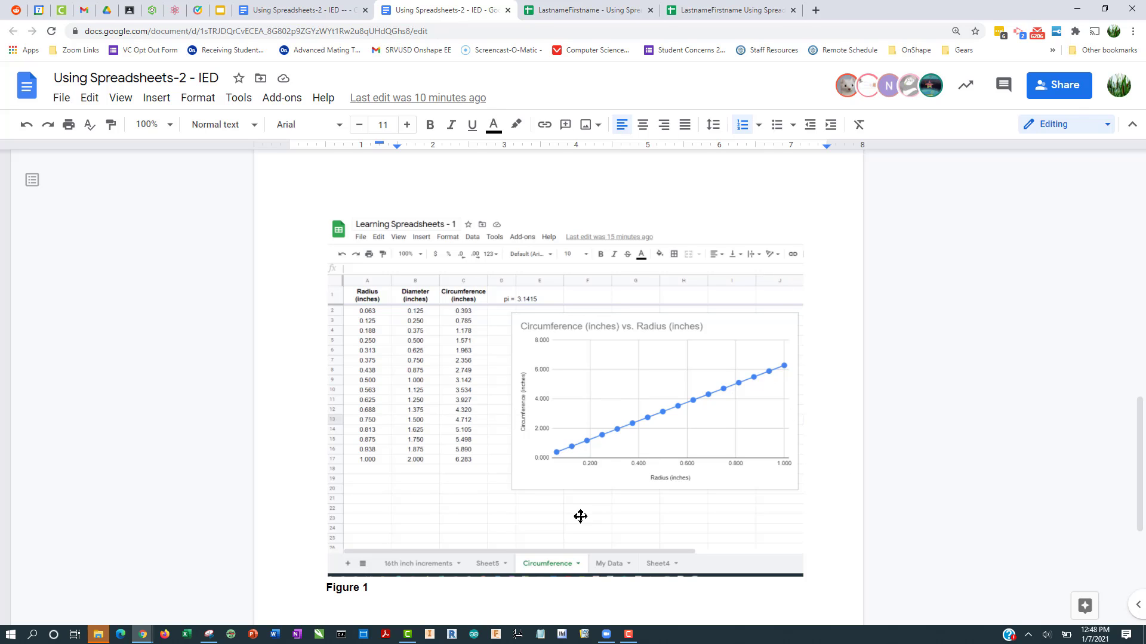
pyautogui.click(308, 11)
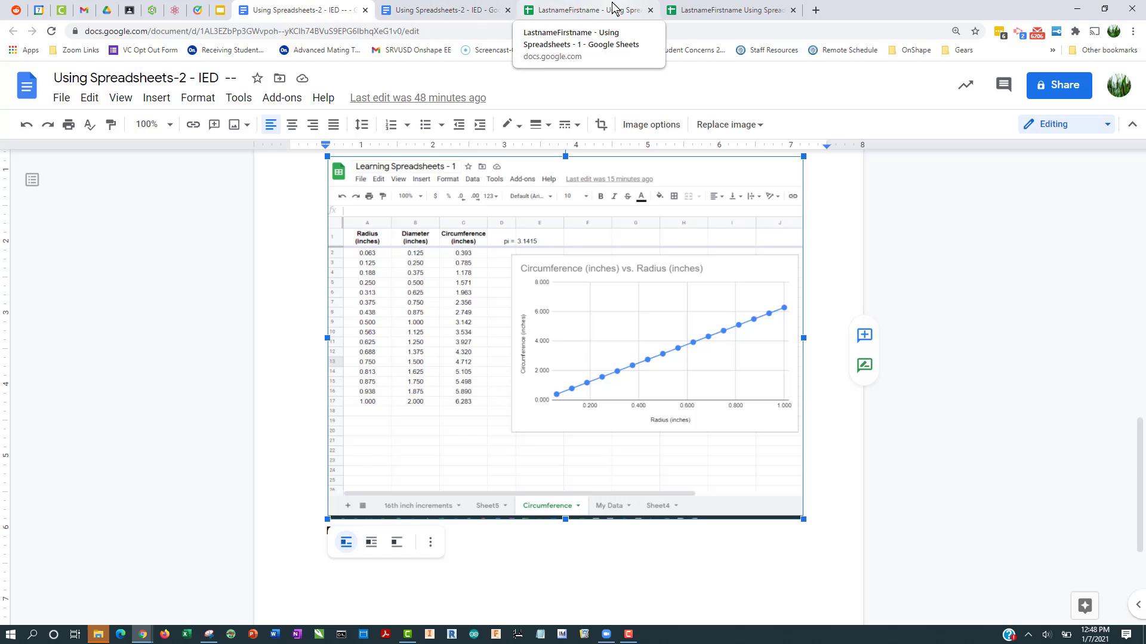
pyautogui.click(614, 10)
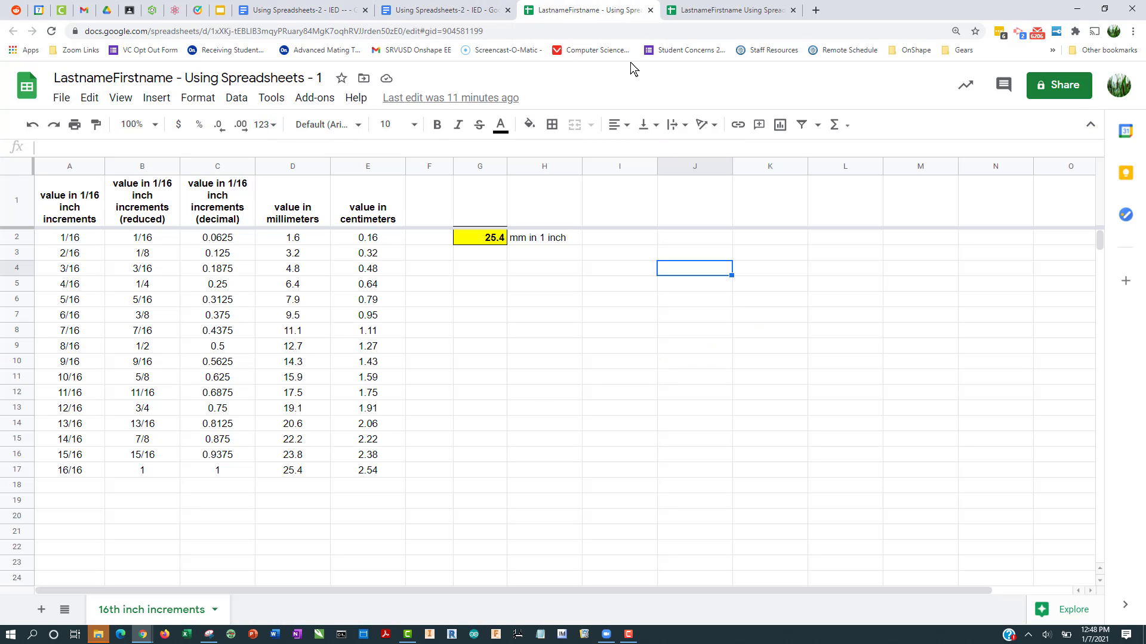
pyautogui.click(740, 10)
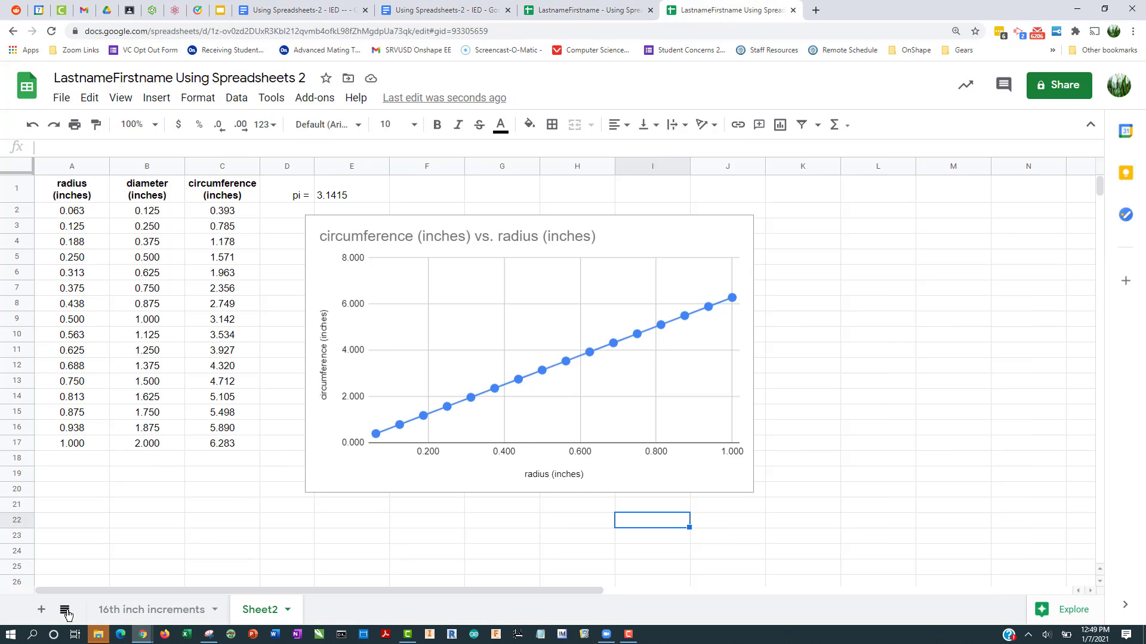
pyautogui.click(42, 610)
pyautogui.click(358, 611)
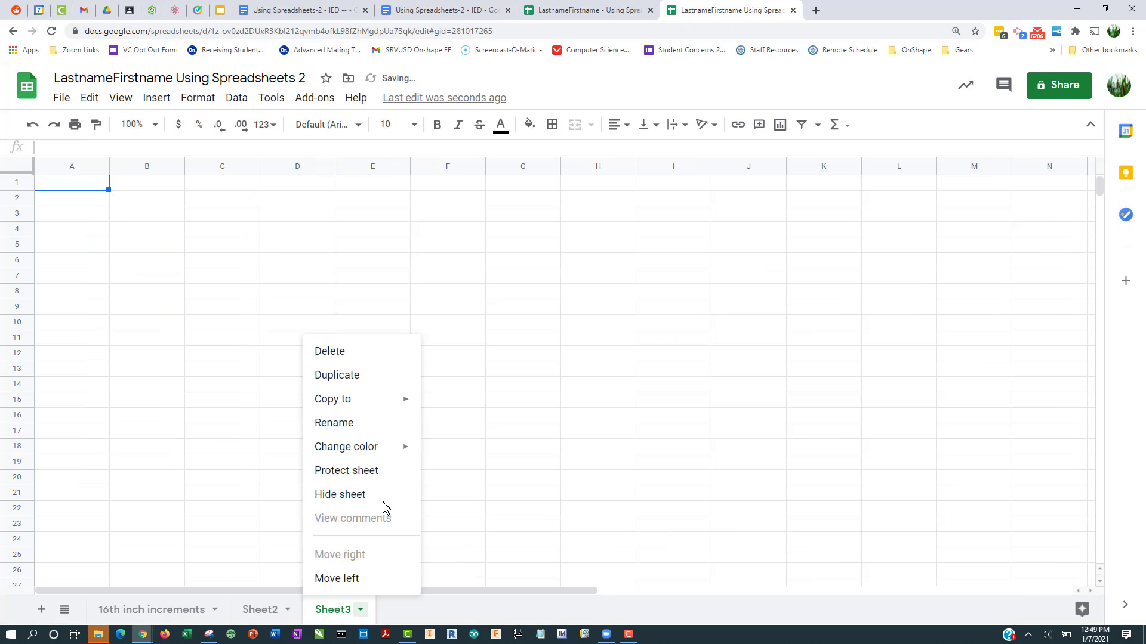
pyautogui.click(365, 421)
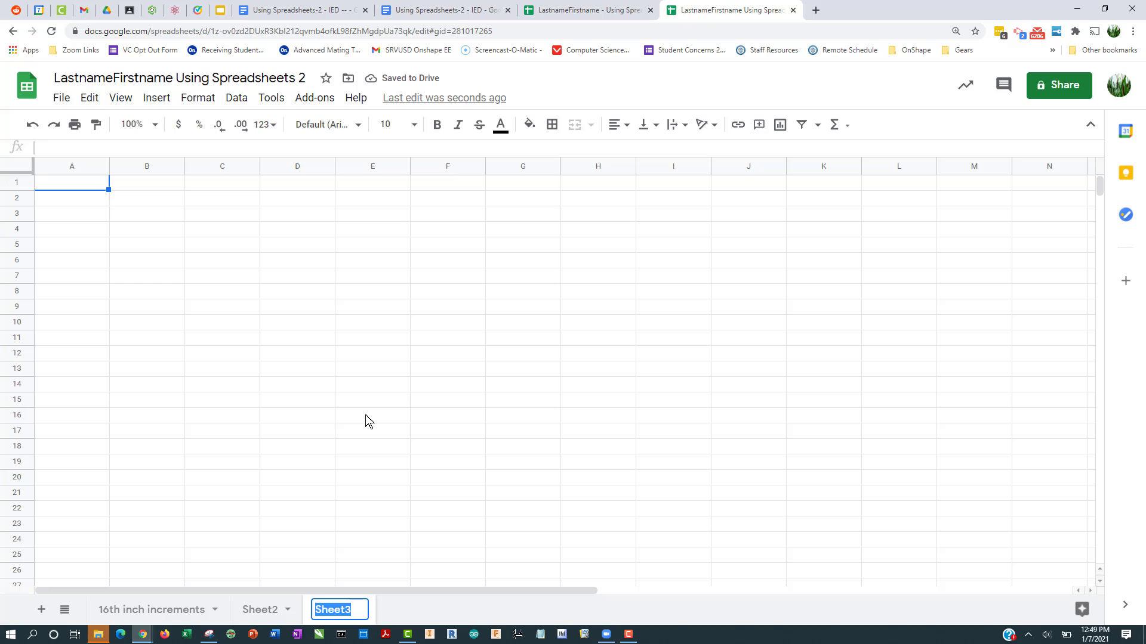
pyautogui.write('My Data')
pyautogui.press('Return')
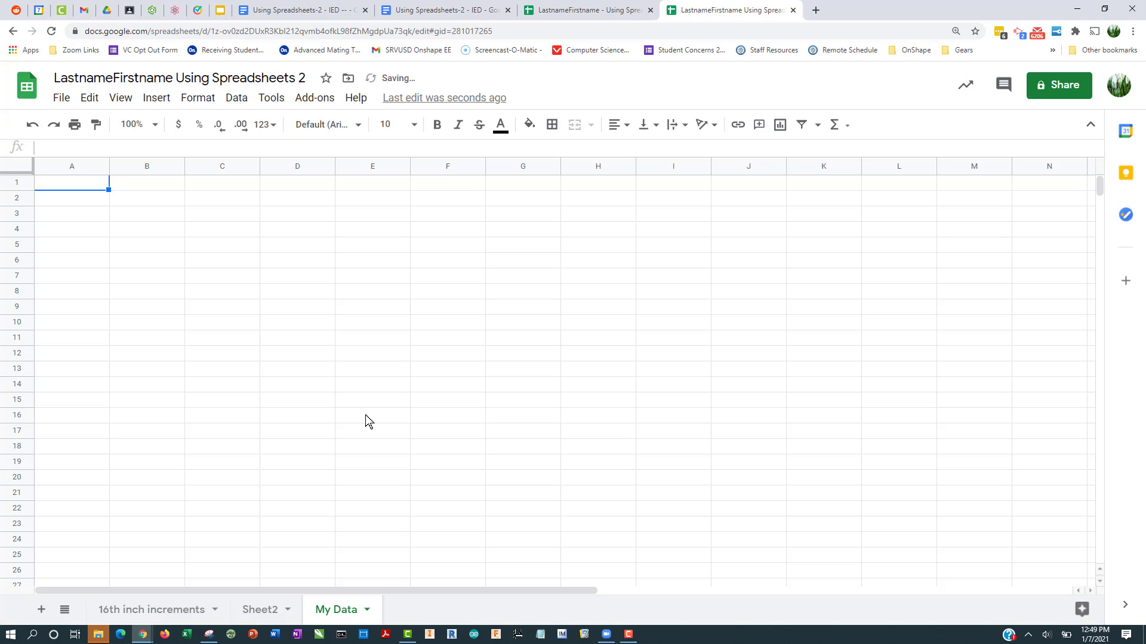
pyautogui.click(377, 413)
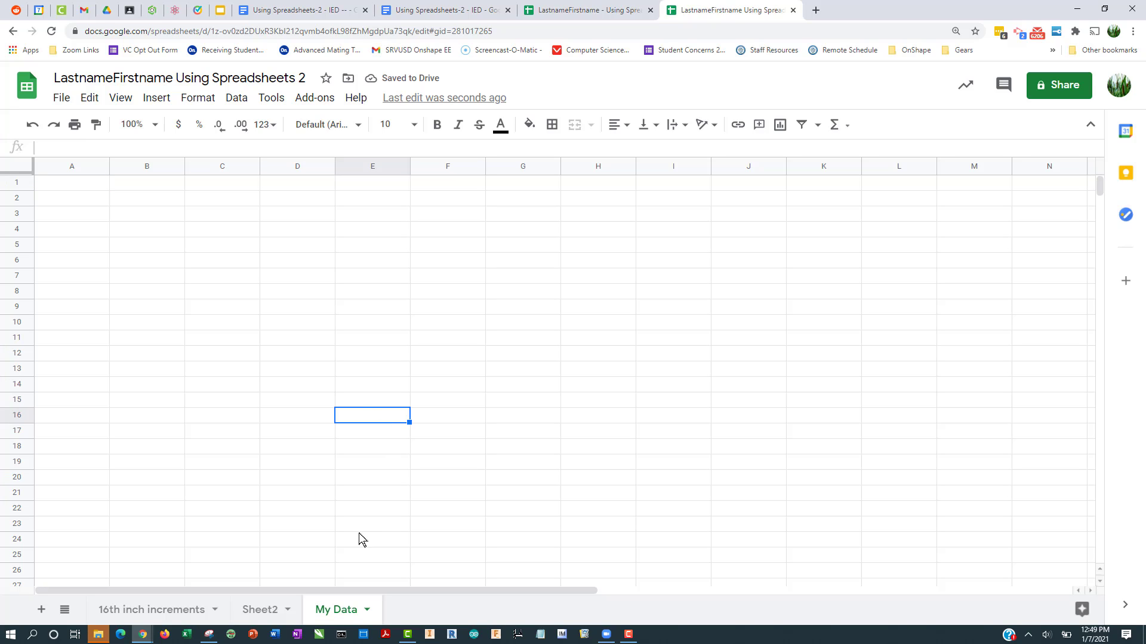
# - Rename Sheet2, which holds the radius table and chart, as Circumference
pyautogui.click(269, 615)
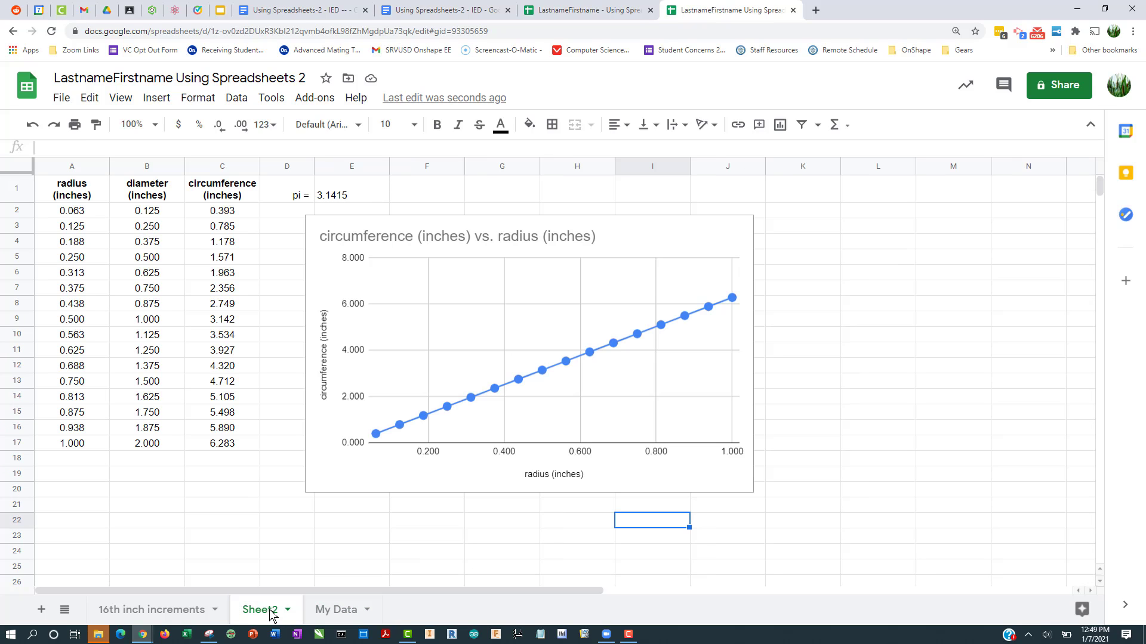
pyautogui.rightClick(285, 611)
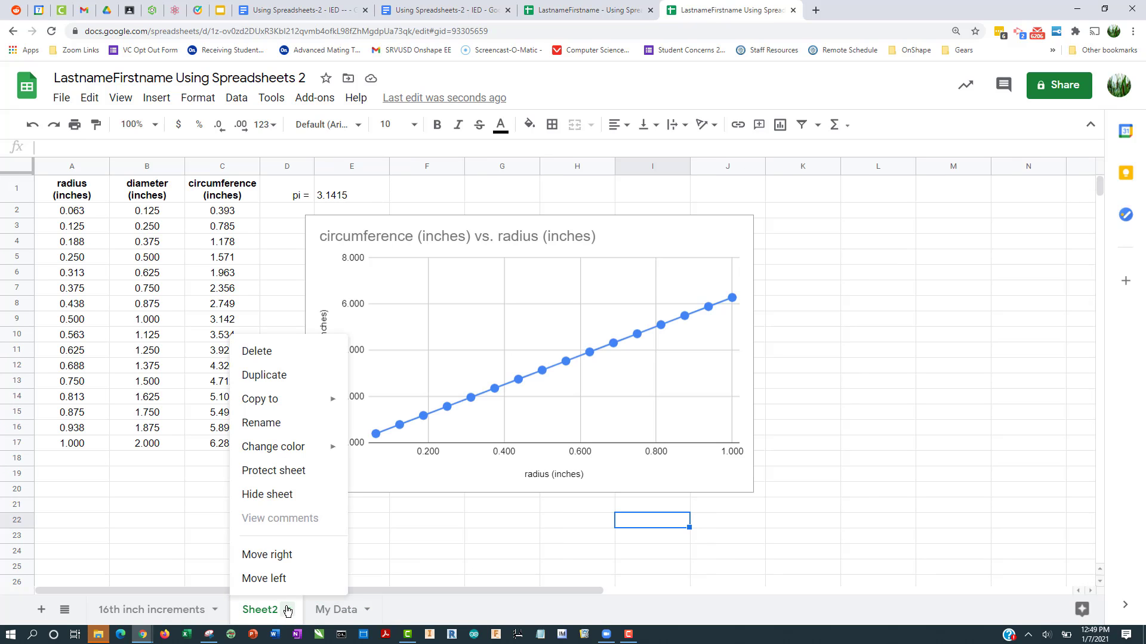
pyautogui.click(297, 428)
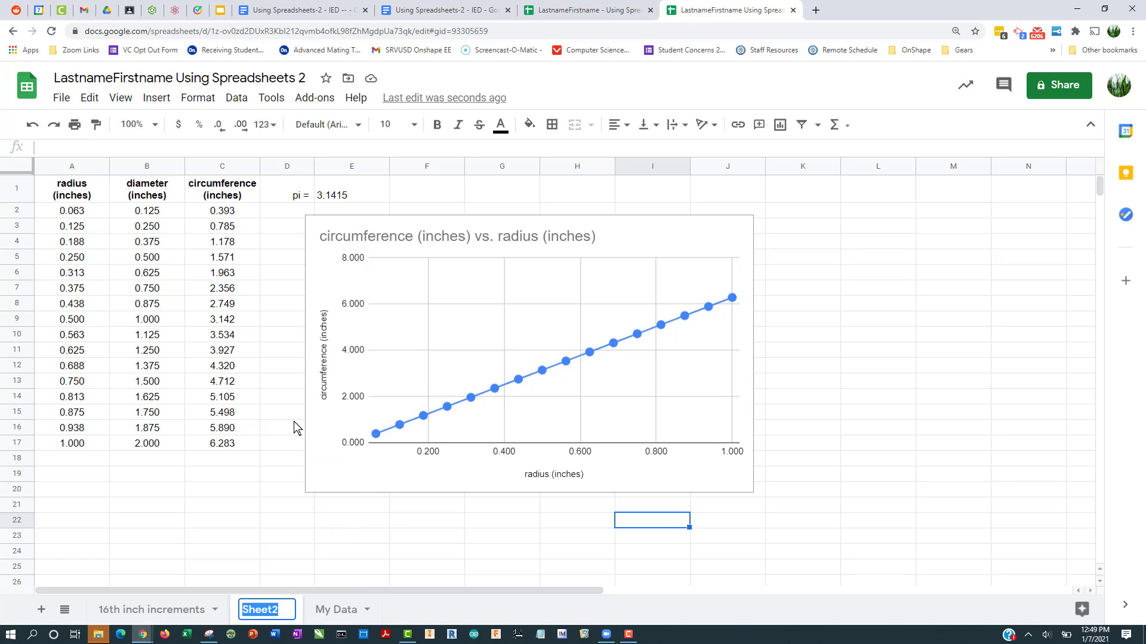
pyautogui.write('Circu')
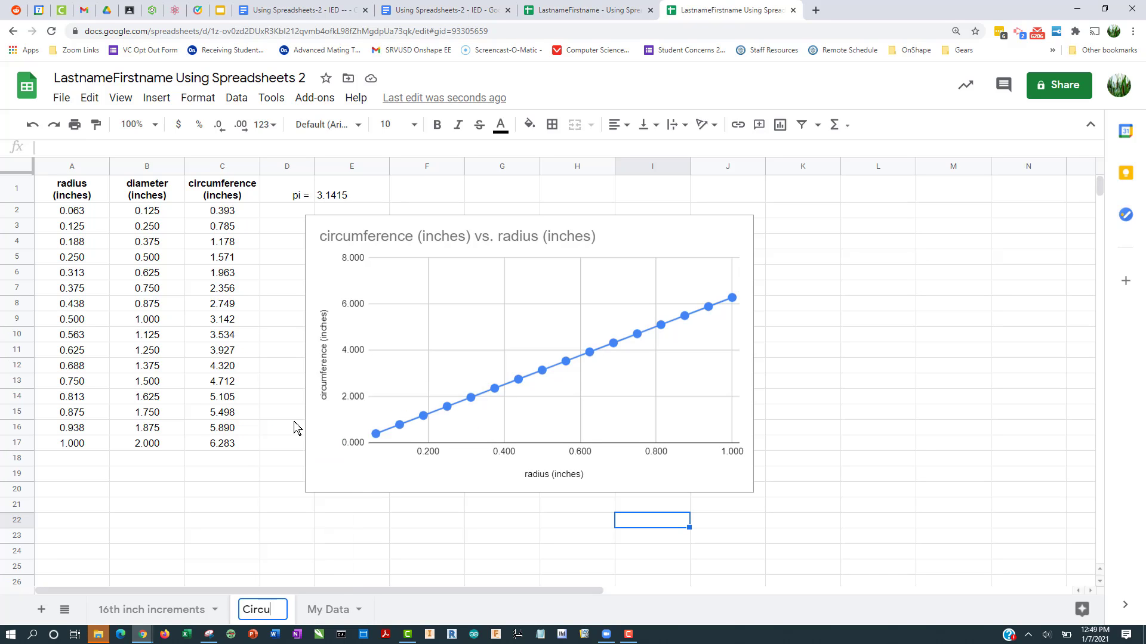
pyautogui.write('mference')
pyautogui.press('Return')
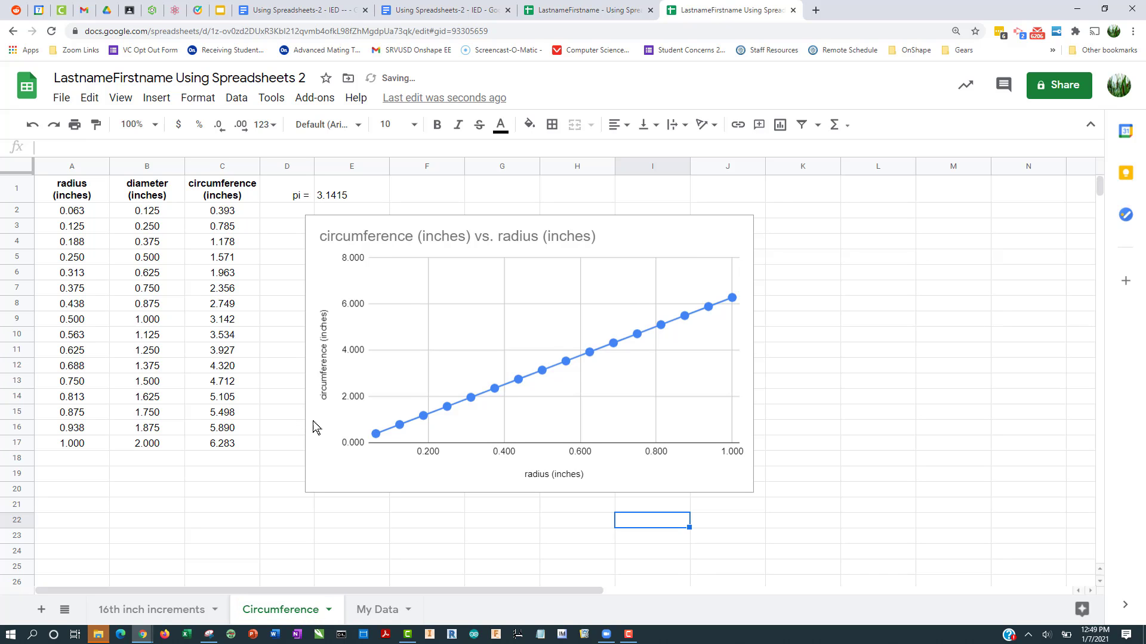
# - Review the assignment's My Data instructions and copy the radius column A1:A17 from the Circumference sheet to A1 of My Data
pyautogui.click(305, 10)
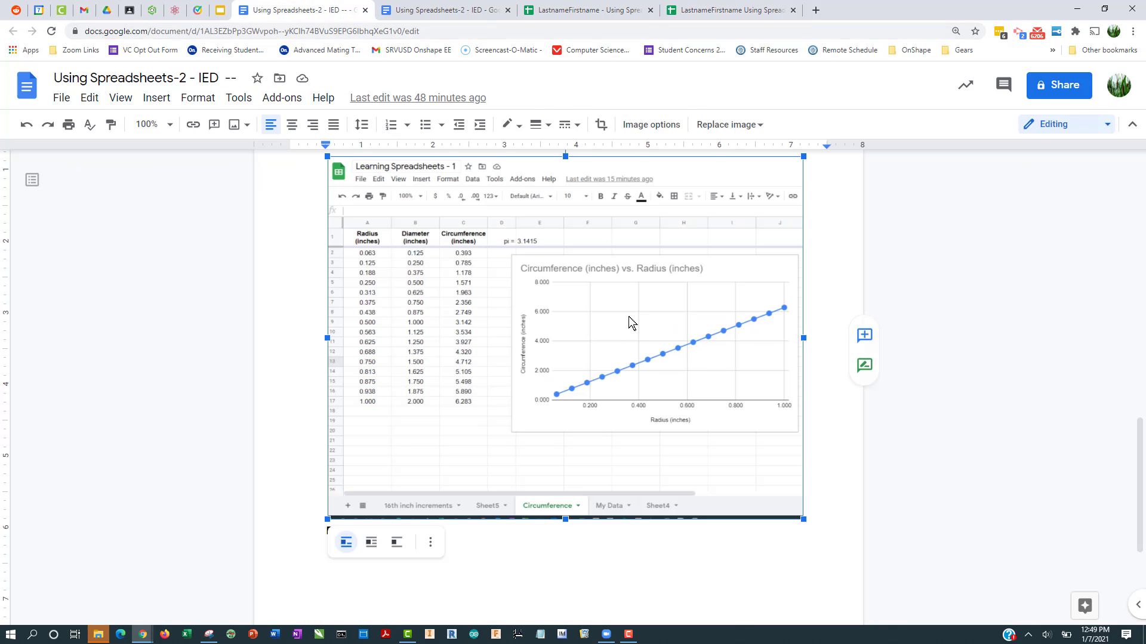
pyautogui.scroll(9, 630, 319)
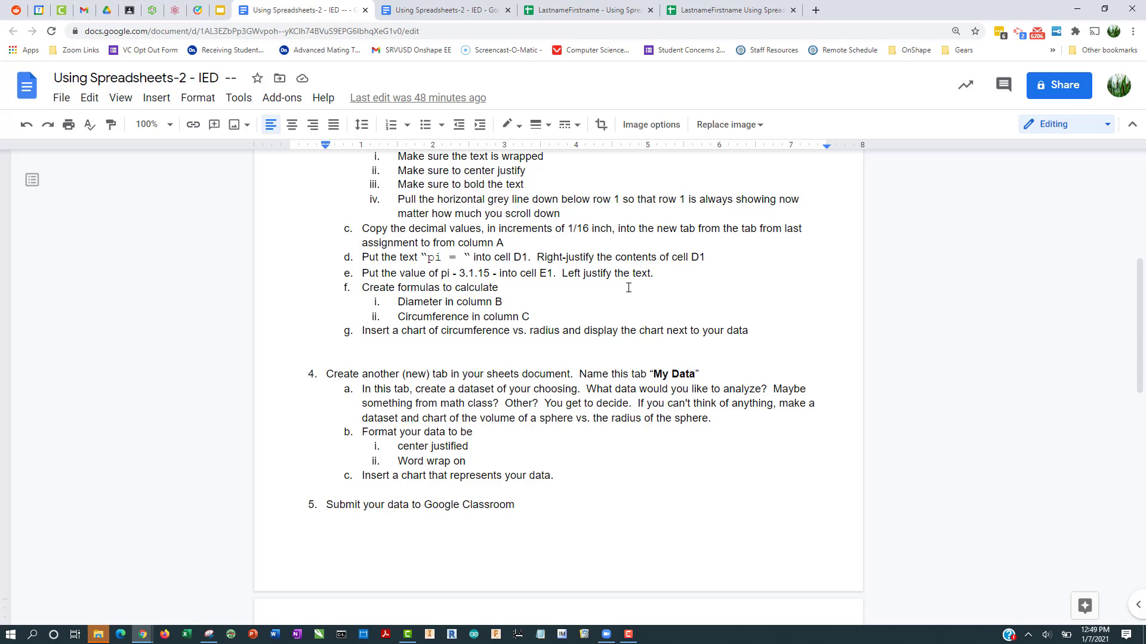
pyautogui.scroll(1, 629, 288)
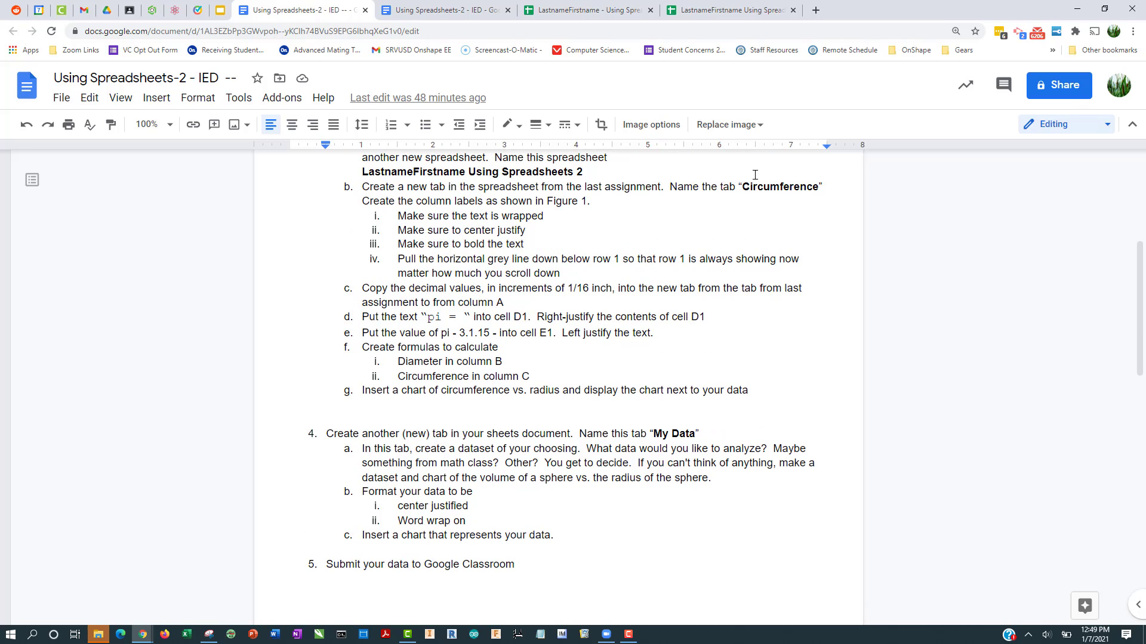
pyautogui.click(615, 11)
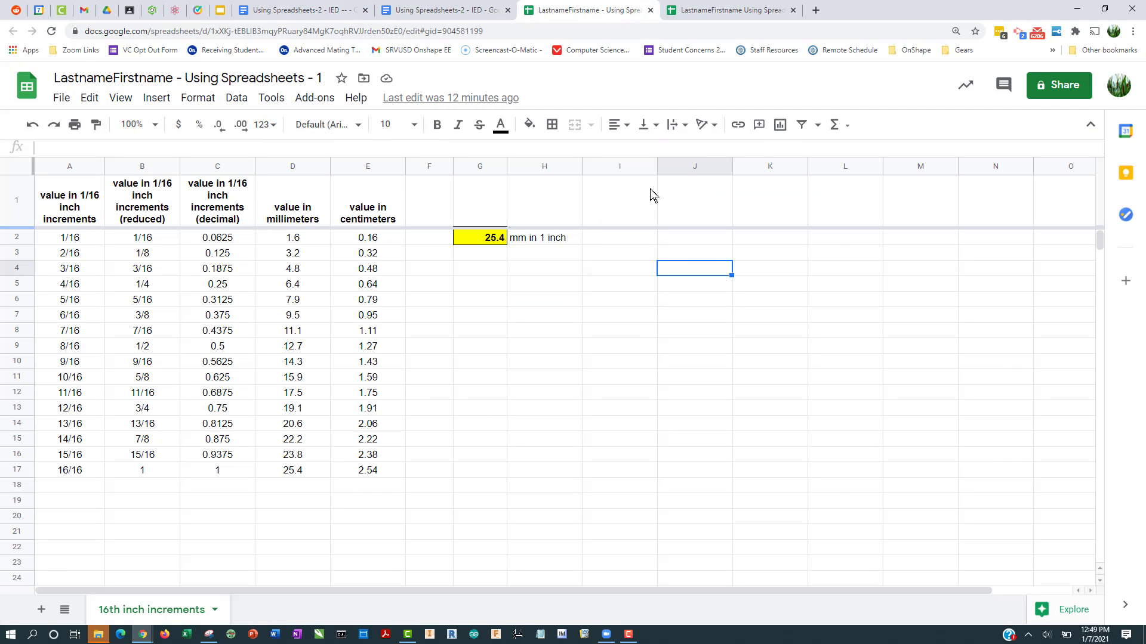
pyautogui.click(728, 10)
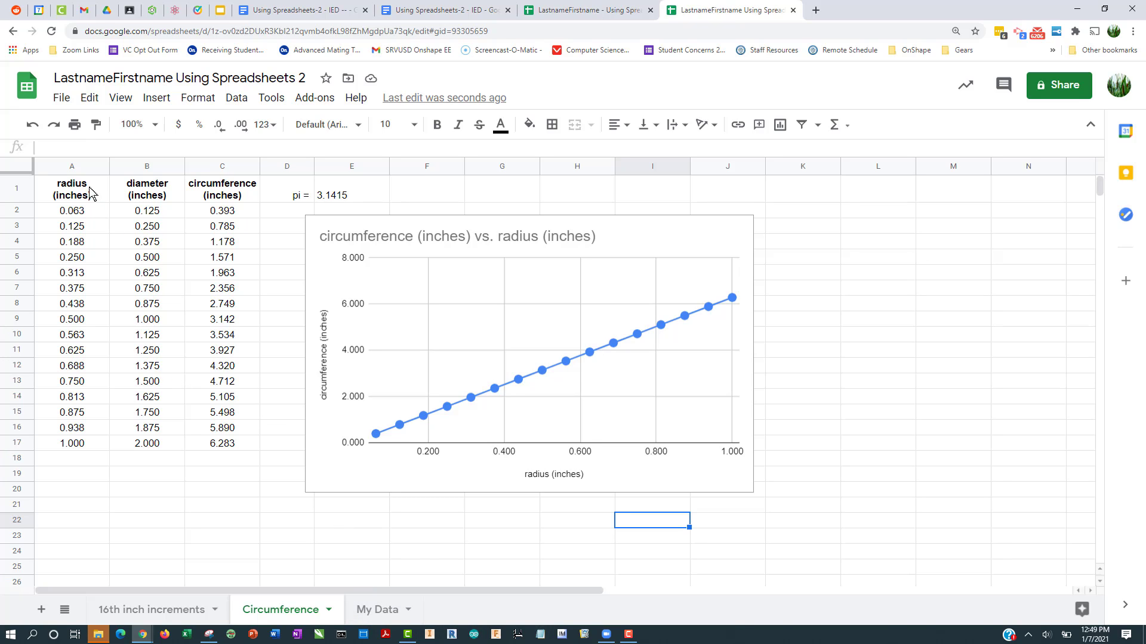
pyautogui.moveTo(88, 192); pyautogui.dragTo(94, 445)
pyautogui.hotkey('ctrl', 'c')
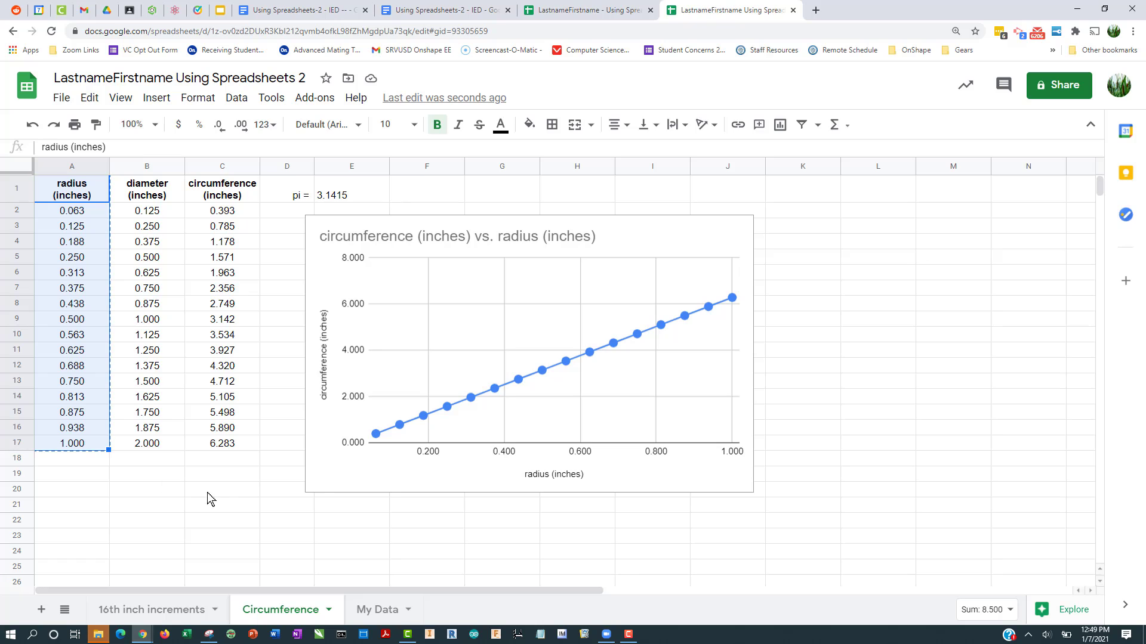
pyautogui.click(380, 610)
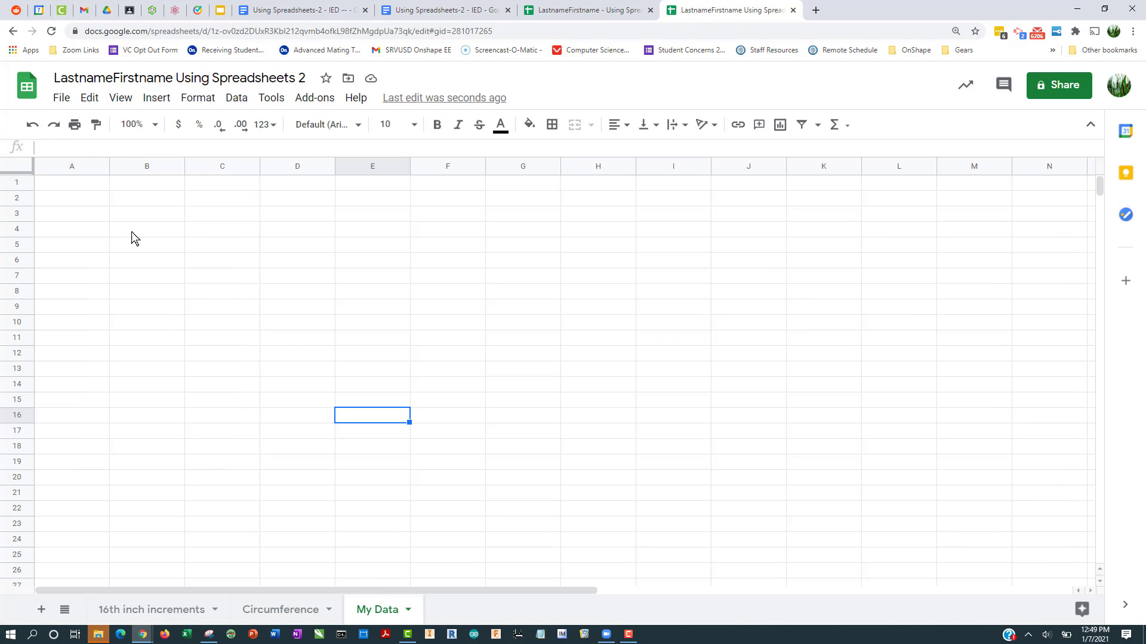
pyautogui.click(104, 186)
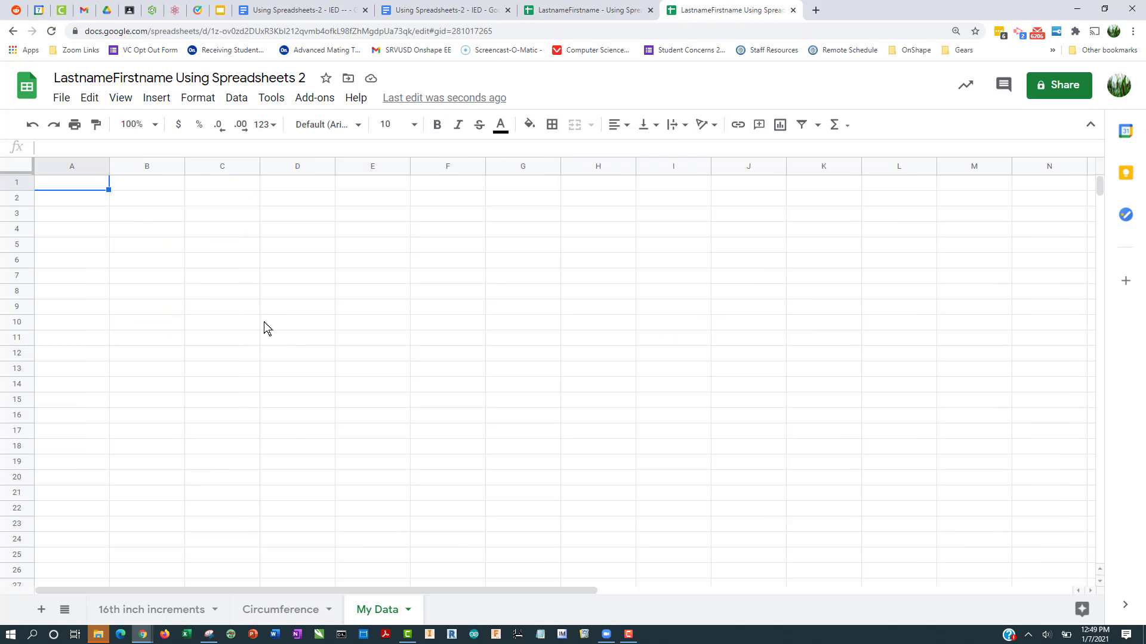
pyautogui.hotkey('ctrl', 'v')
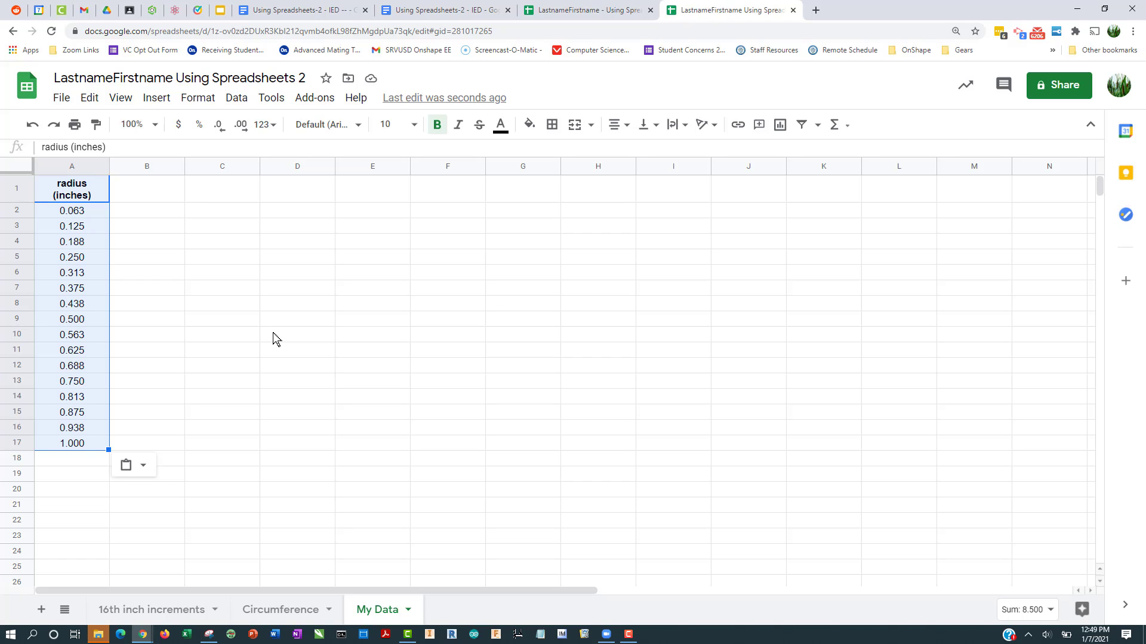
# - Enter the column heading "volume of a sphere (inches cubed)" in cell B1 of the My Data sheet
pyautogui.click(242, 309)
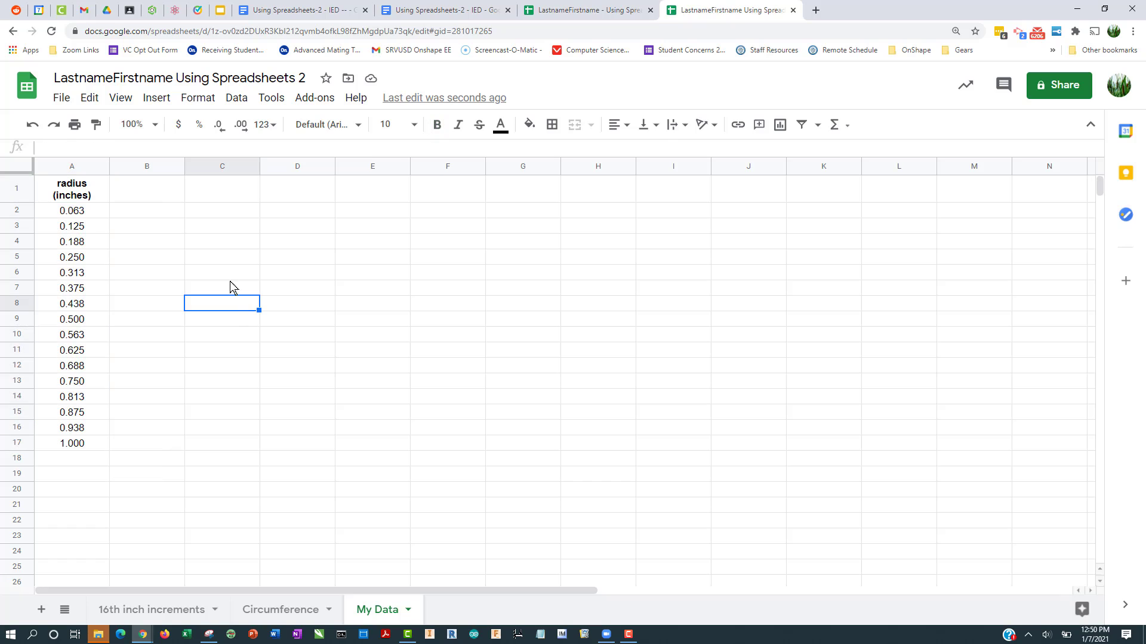
pyautogui.click(169, 203)
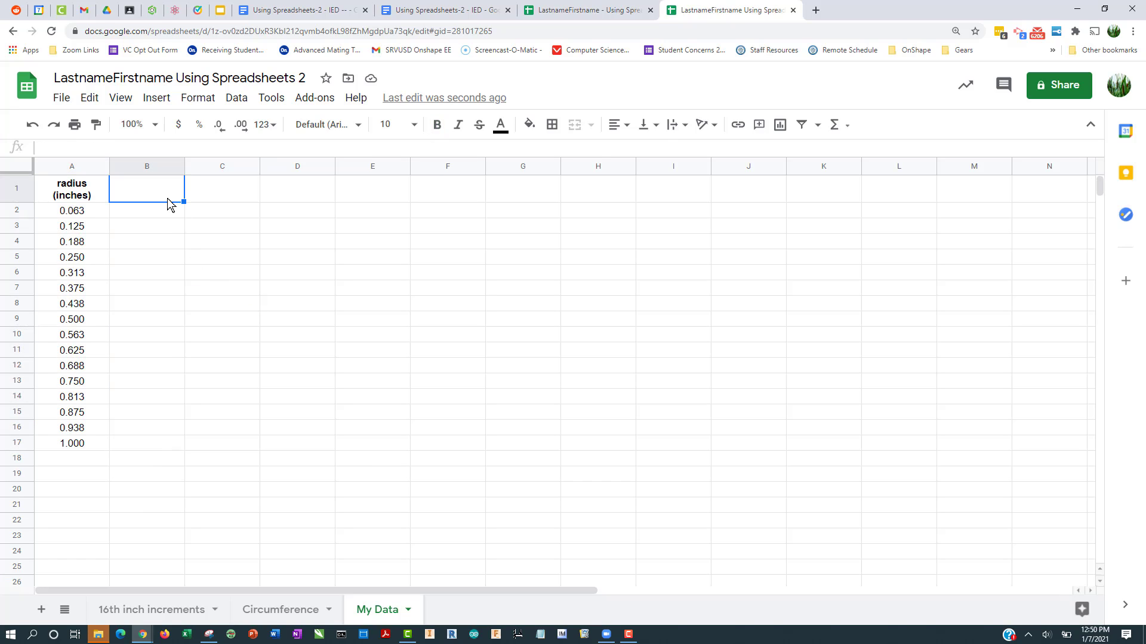
pyautogui.write('vo')
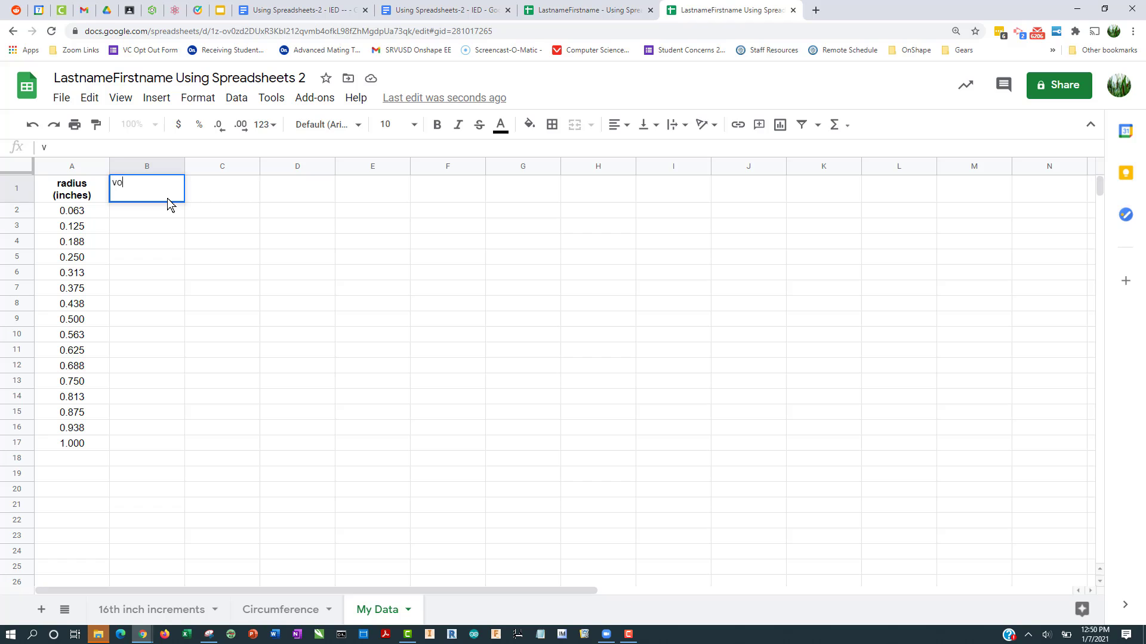
pyautogui.write('lume of a sp')
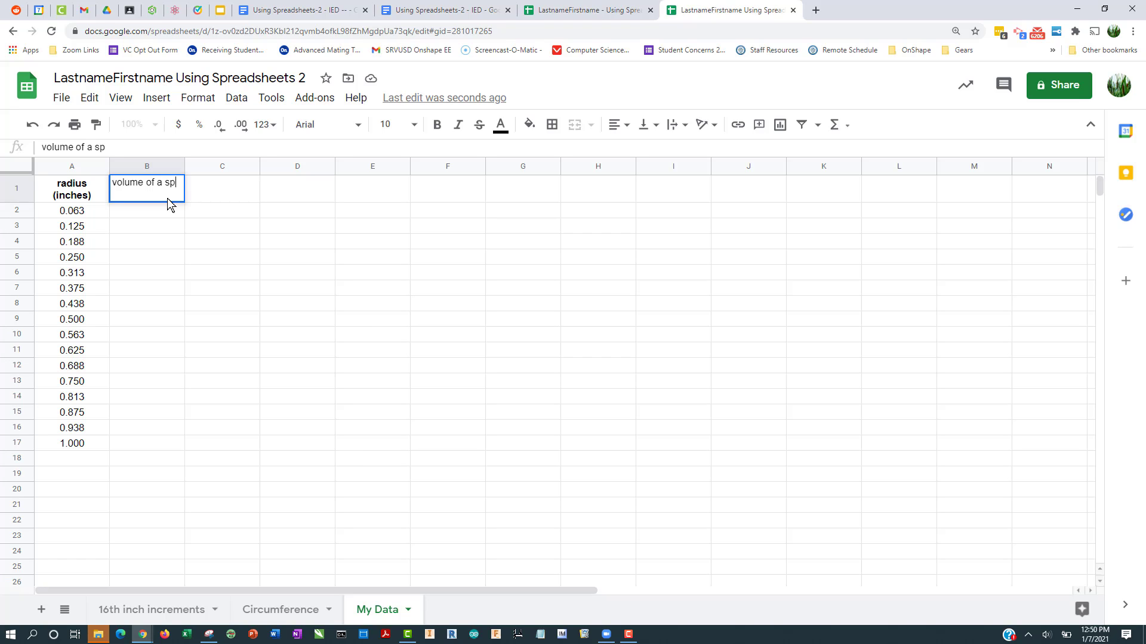
pyautogui.write('here (inches')
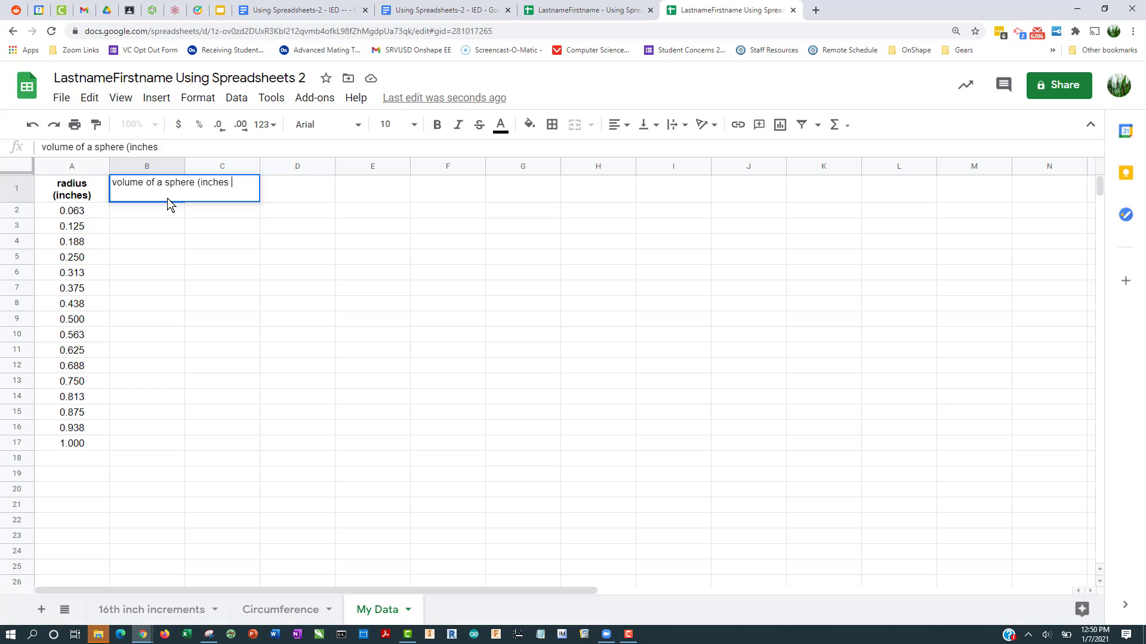
pyautogui.write(' cubed)')
pyautogui.press('Return')
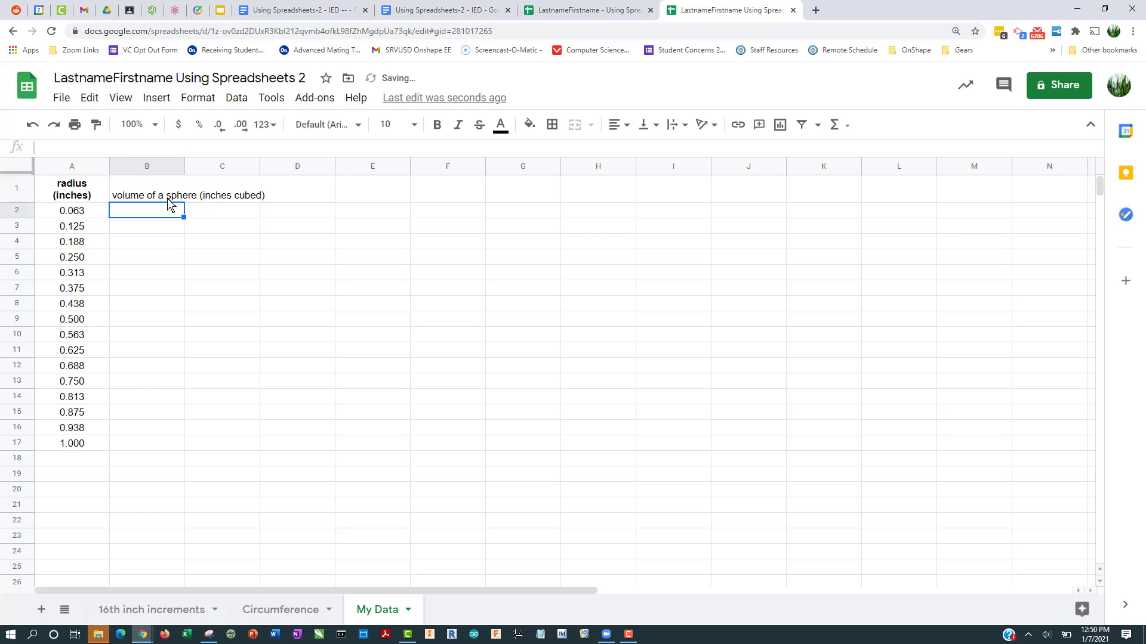
# - Format the volume heading in B1 with wrapped text, bold and centre alignment
pyautogui.click(167, 198)
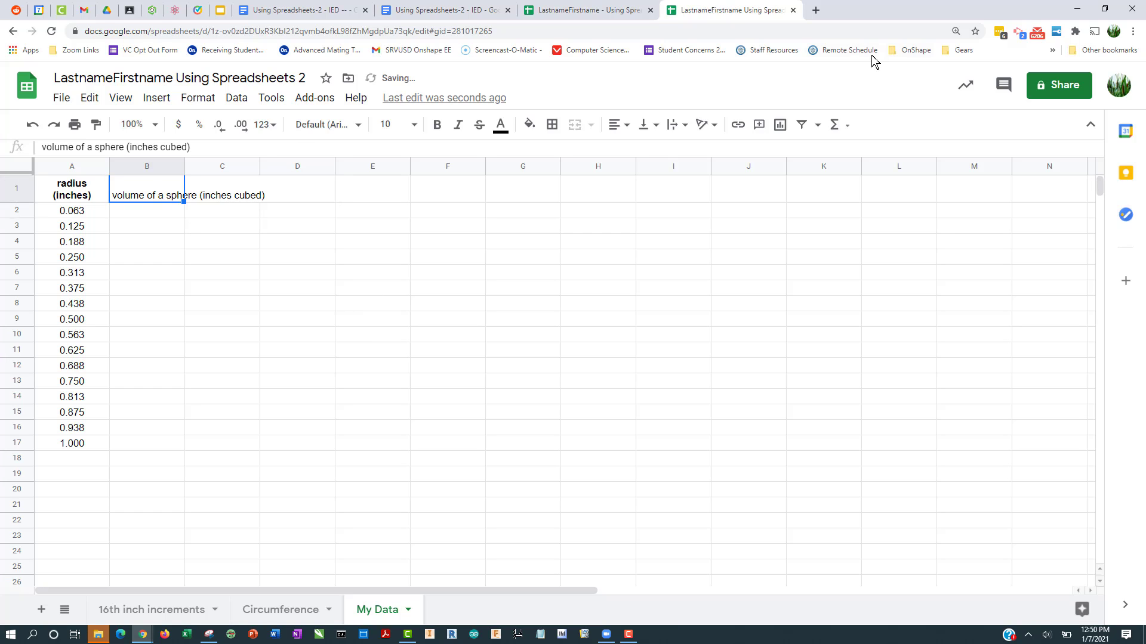
pyautogui.click(672, 126)
pyautogui.click(692, 151)
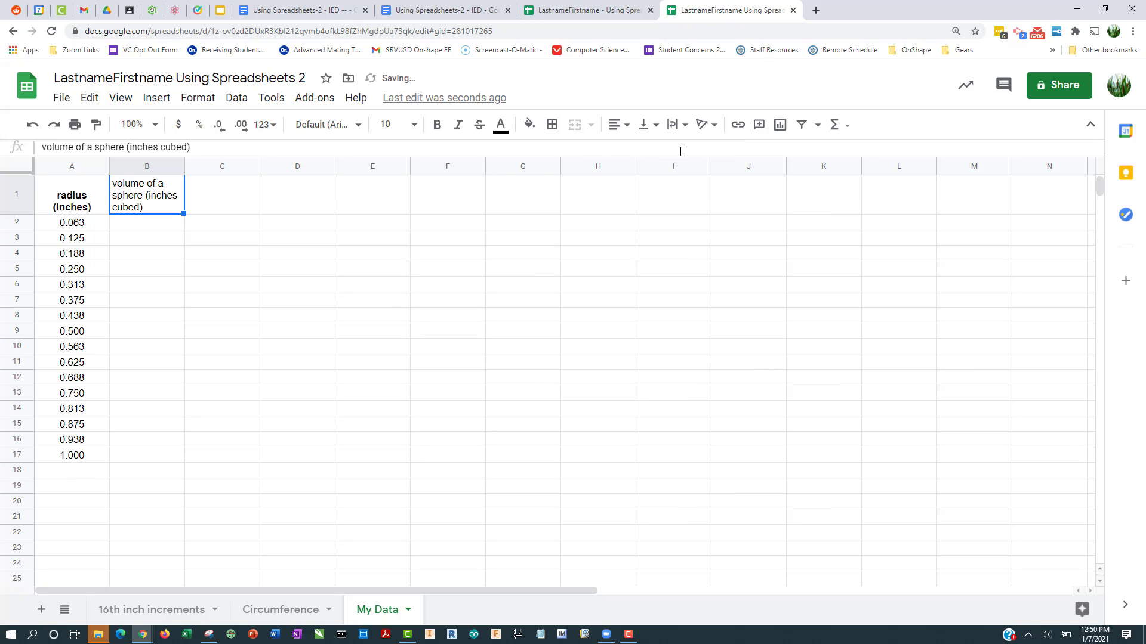
pyautogui.click(437, 124)
pyautogui.click(618, 124)
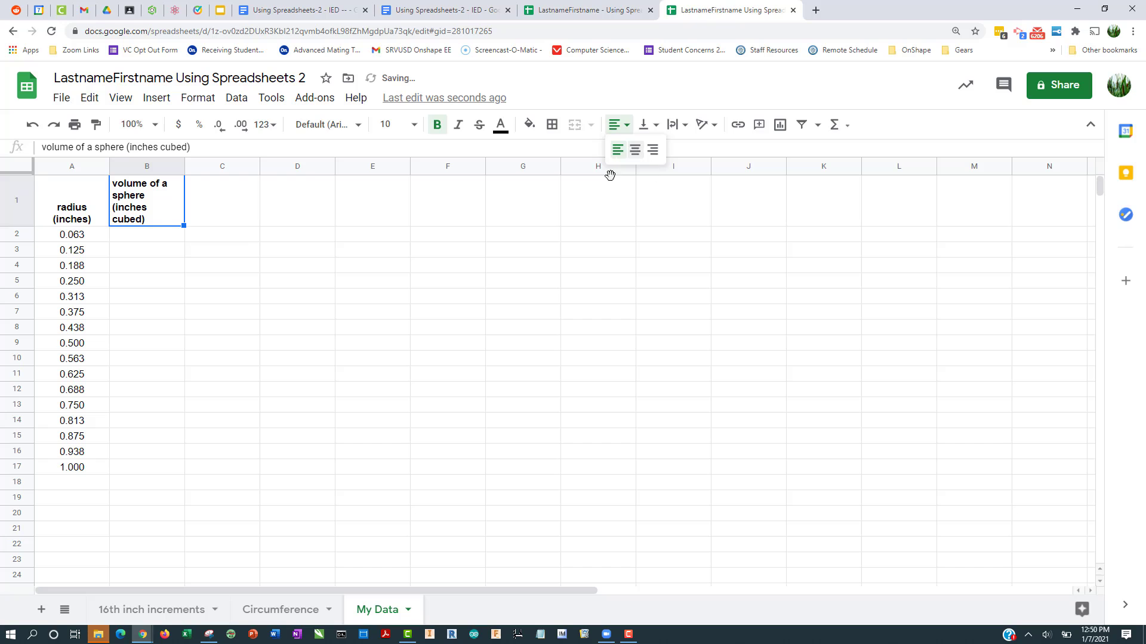
pyautogui.click(635, 150)
pyautogui.click(515, 276)
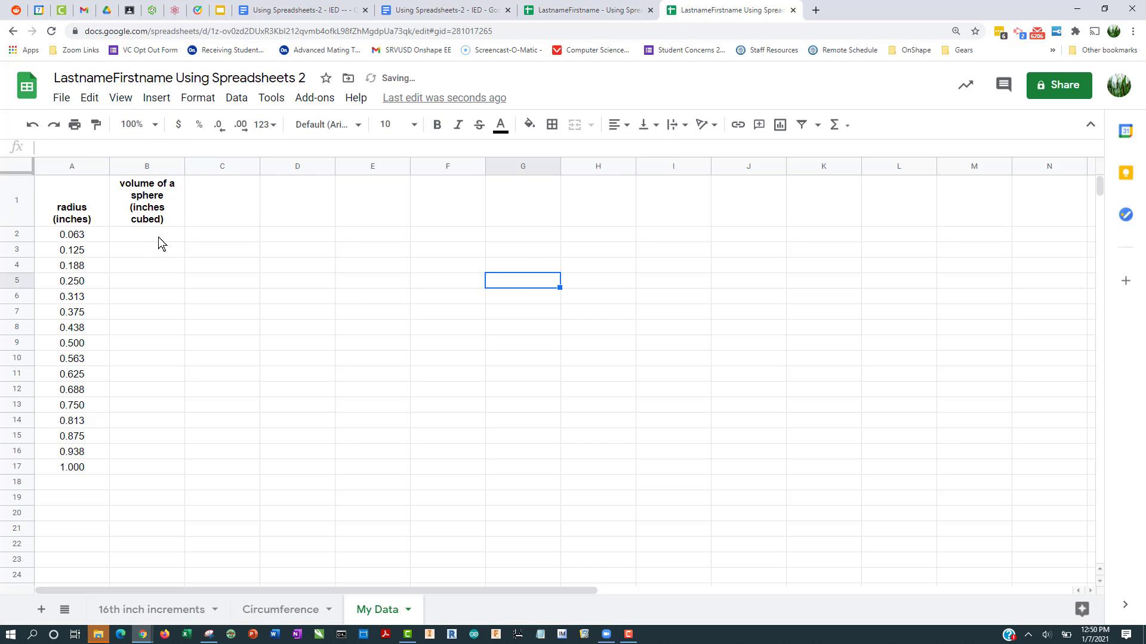
# - Search Google in a new browser tab for "formula for volume of a sphere", read the formula, and return to the Using Spreadsheets 2 spreadsheet
pyautogui.click(816, 11)
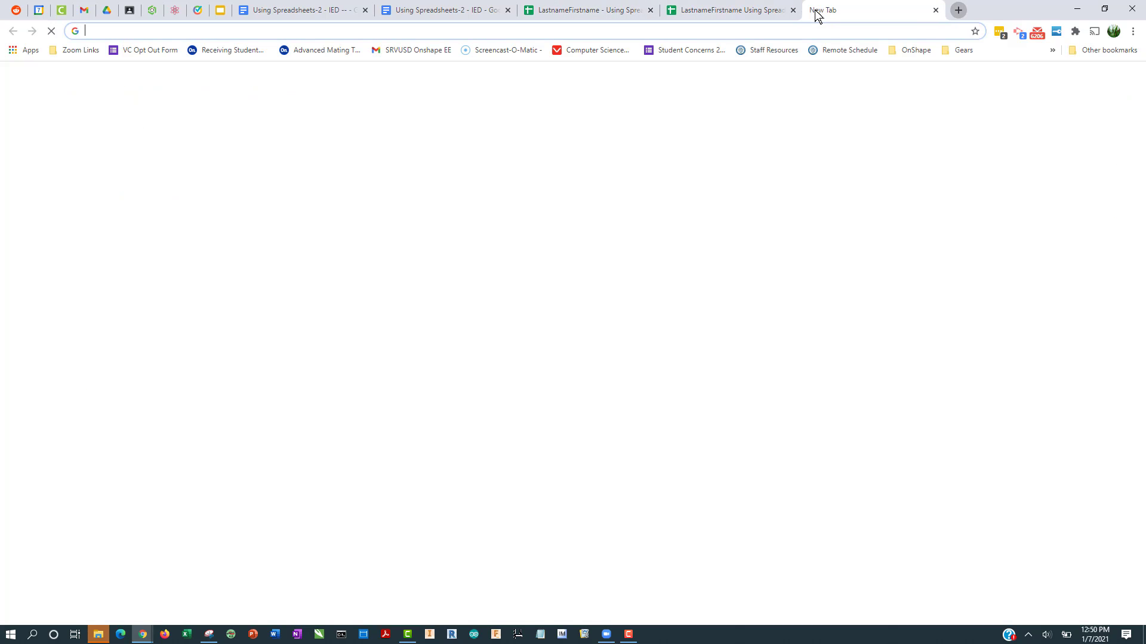
pyautogui.write('formlate')
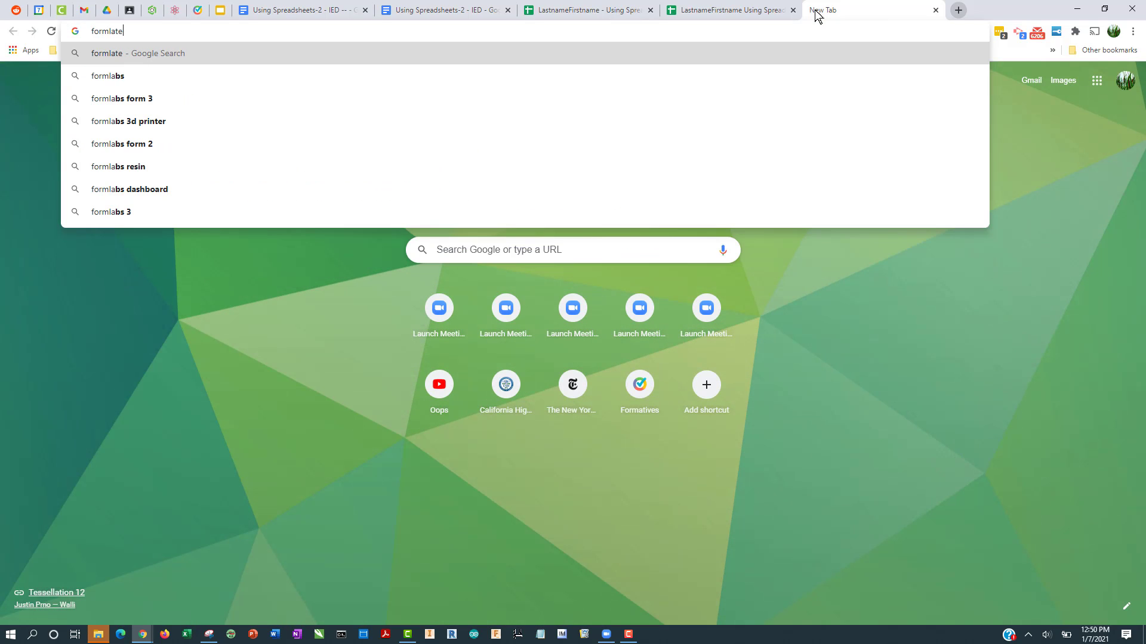
pyautogui.press('BackSpace')
pyautogui.press('BackSpace')
pyautogui.press('BackSpace')
pyautogui.press('BackSpace')
pyautogui.write('ula')
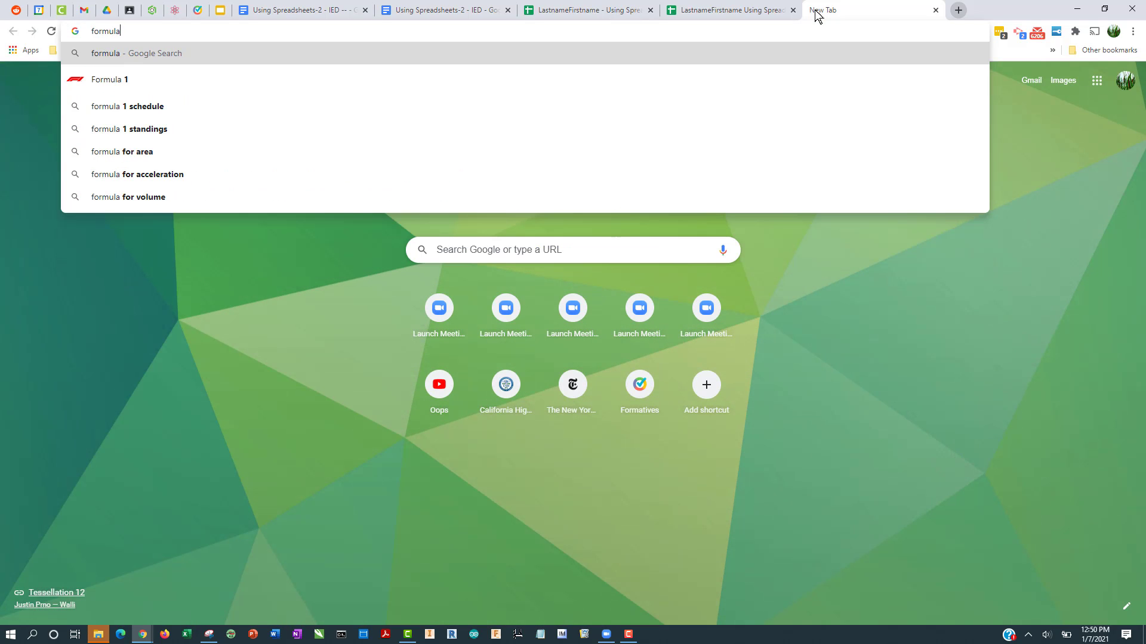
pyautogui.write(' for vo')
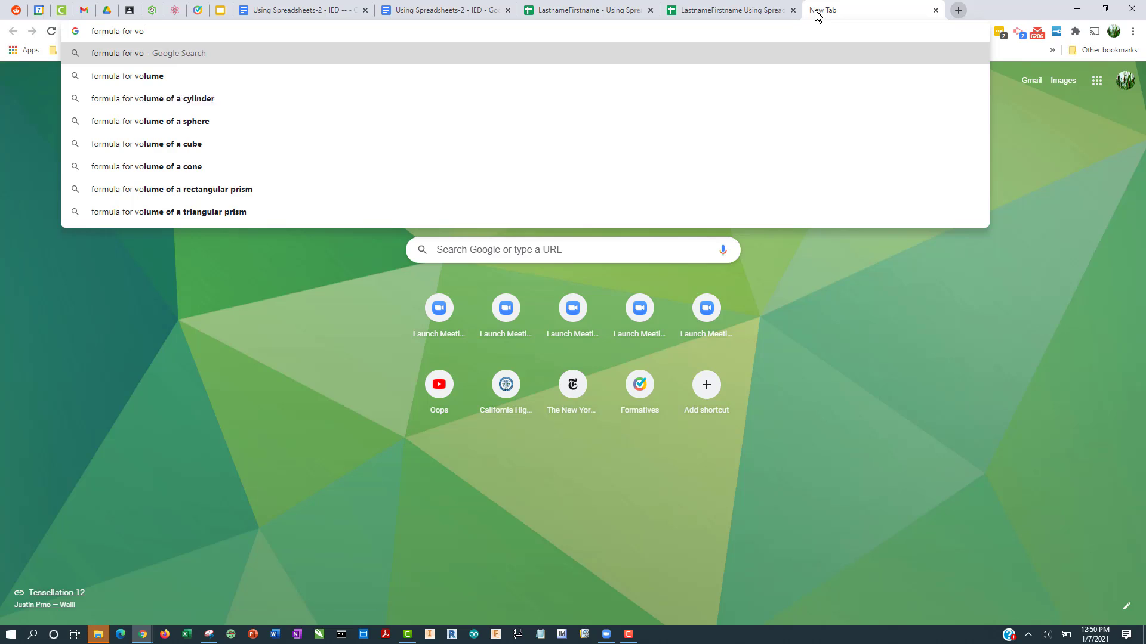
pyautogui.write('lume of a sp')
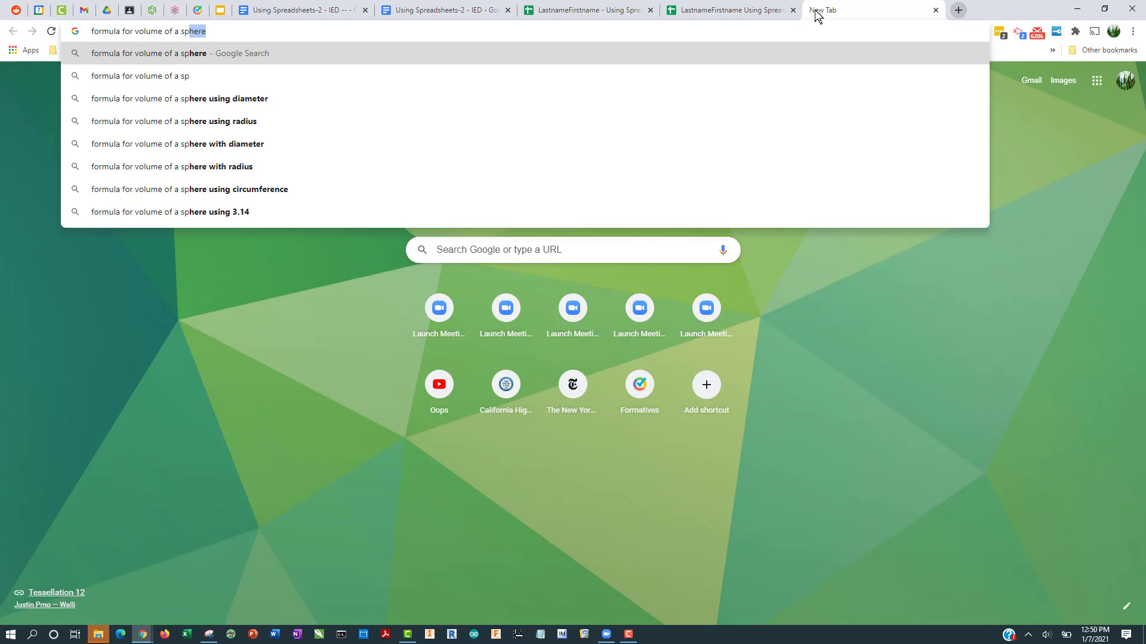
pyautogui.press('Return')
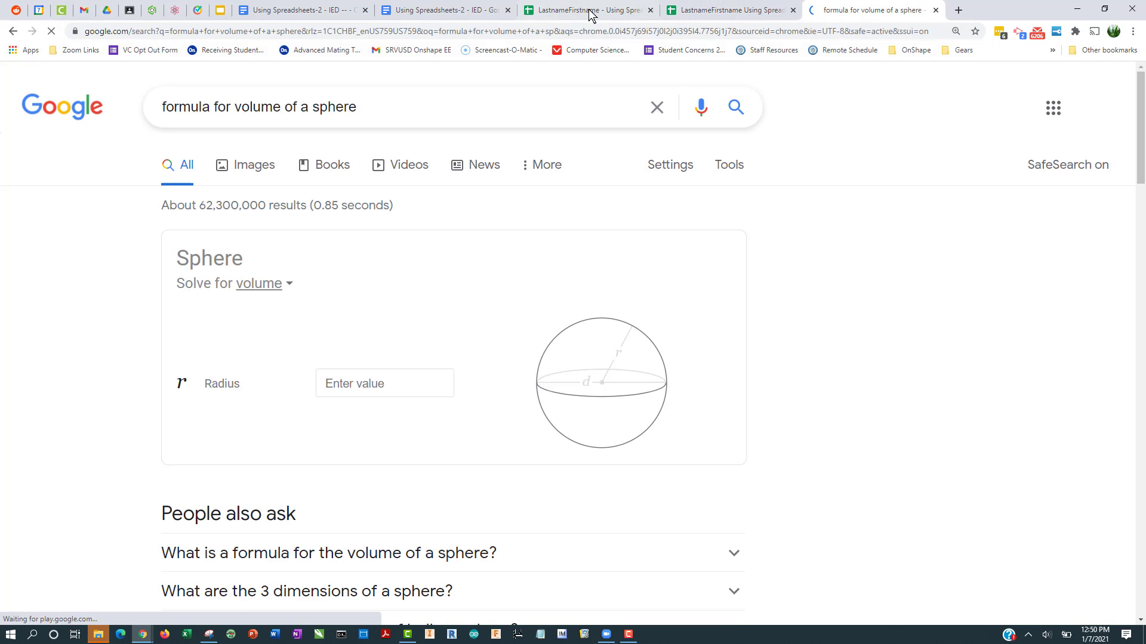
pyautogui.click(702, 10)
pyautogui.click(839, 11)
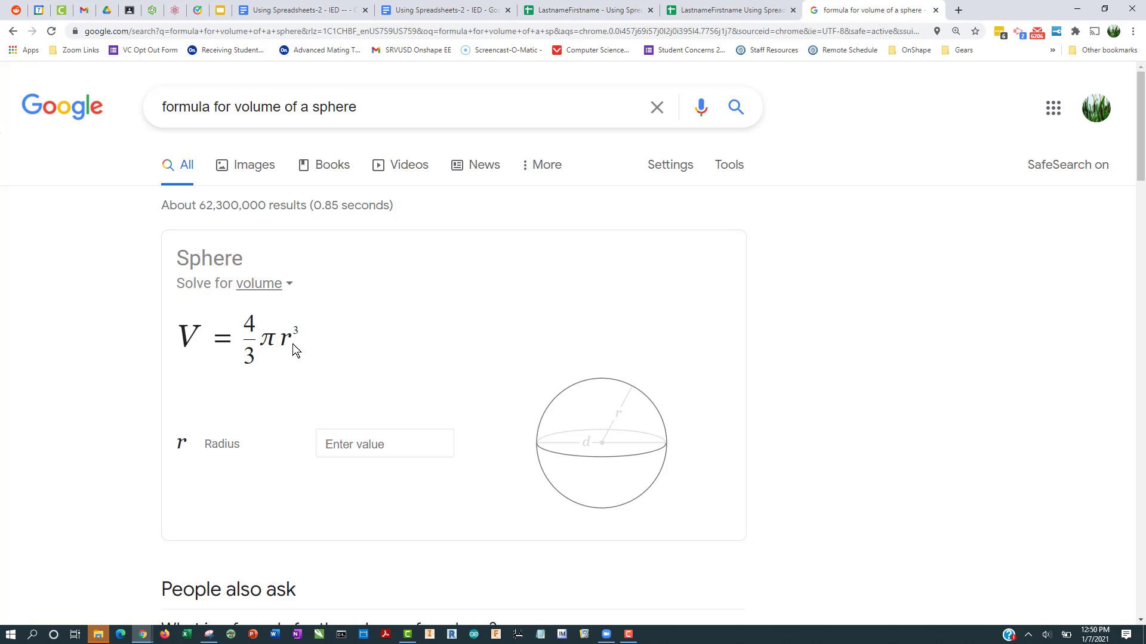
pyautogui.click(596, 12)
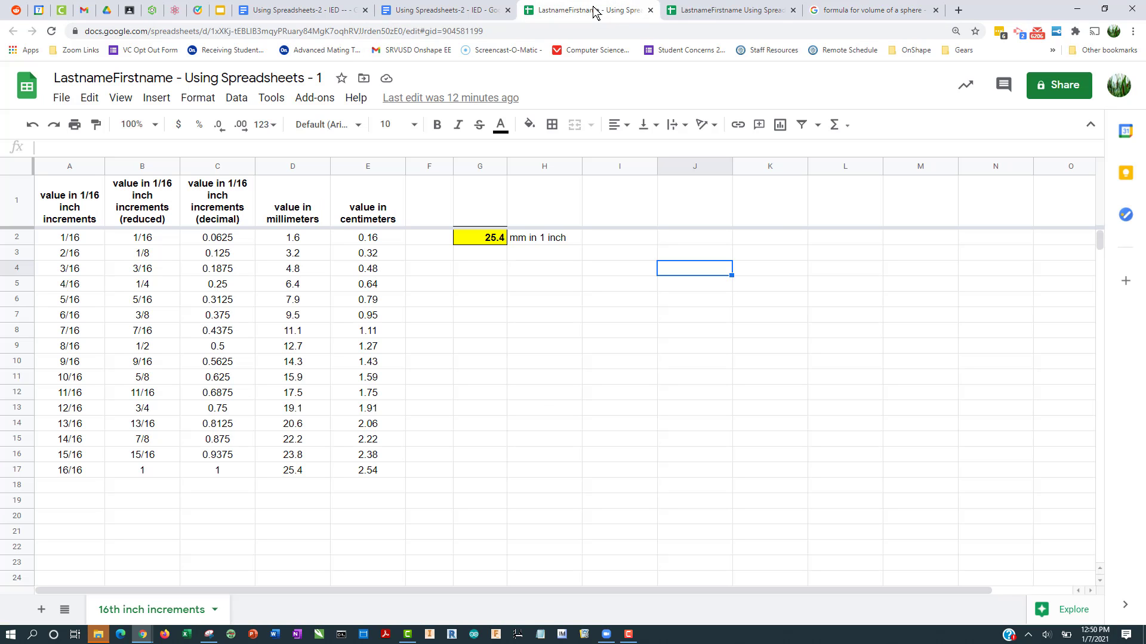
pyautogui.click(710, 13)
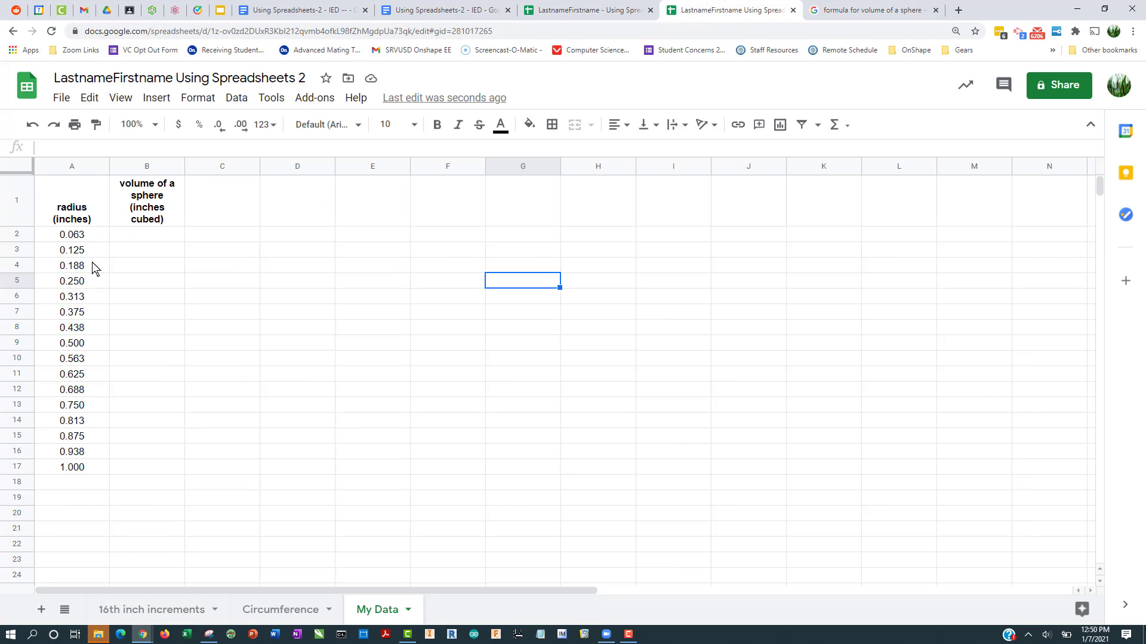
pyautogui.click(137, 240)
pyautogui.write('=')
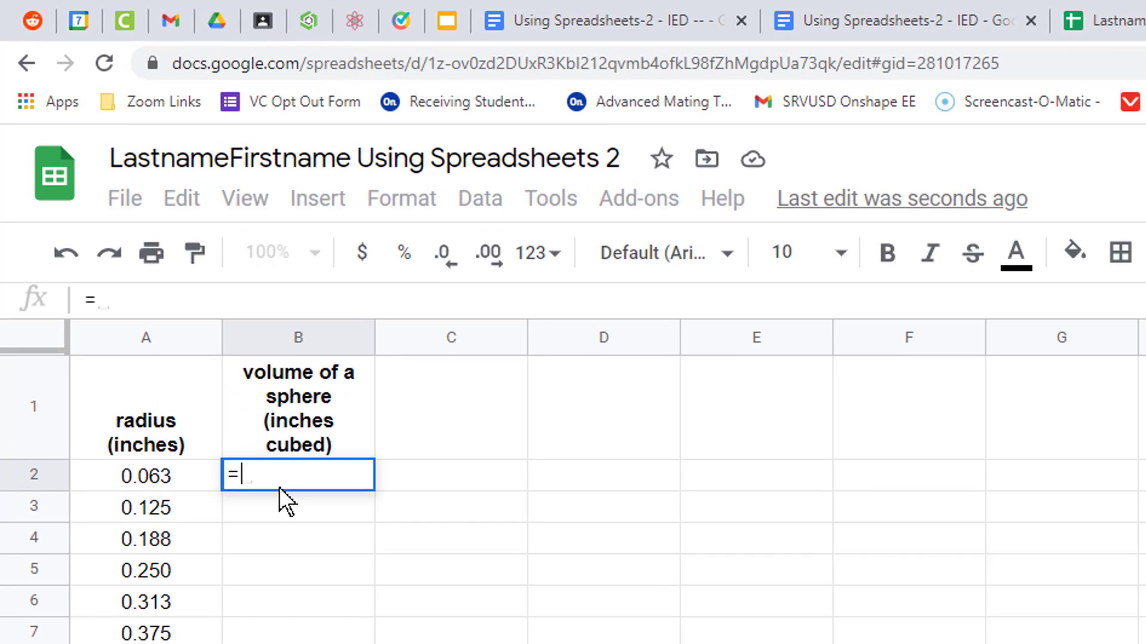
pyautogui.write('(4/3)')
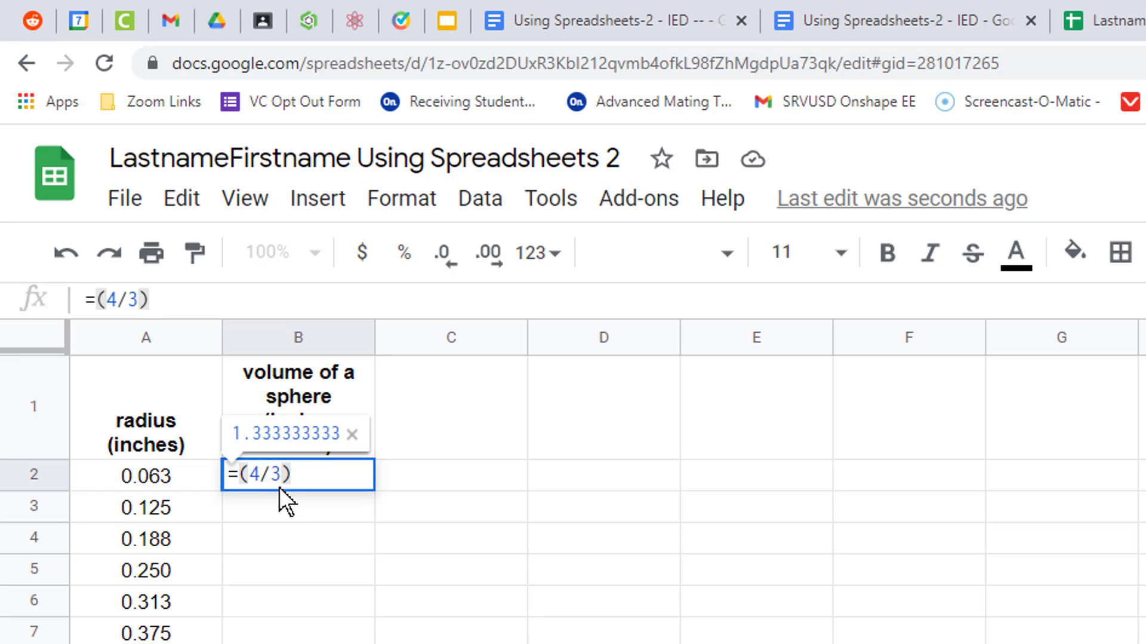
pyautogui.write('*')
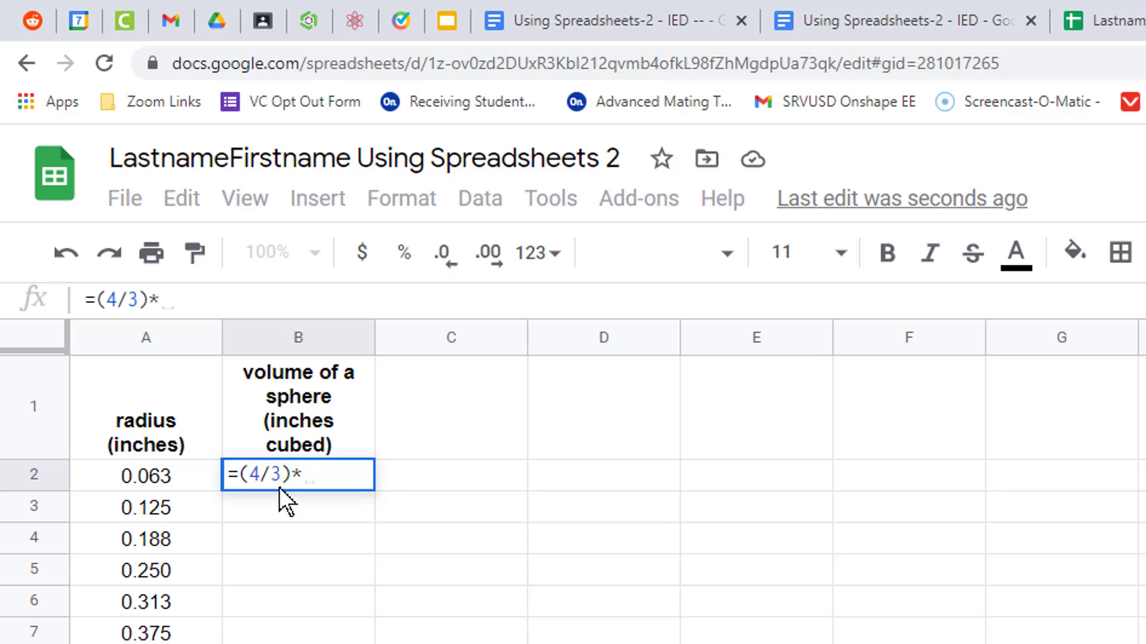
pyautogui.press('BackSpace')
pyautogui.press('BackSpace')
pyautogui.press('BackSpace')
pyautogui.press('BackSpace')
pyautogui.press('BackSpace')
pyautogui.press('BackSpace')
pyautogui.press('BackSpace')
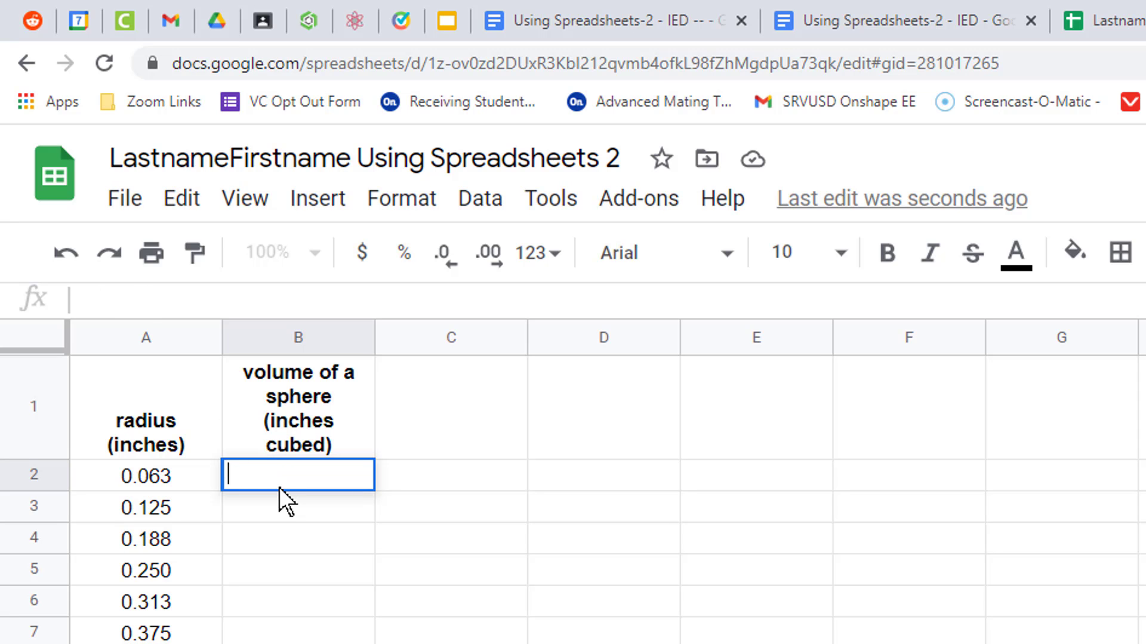
pyautogui.press('Return')
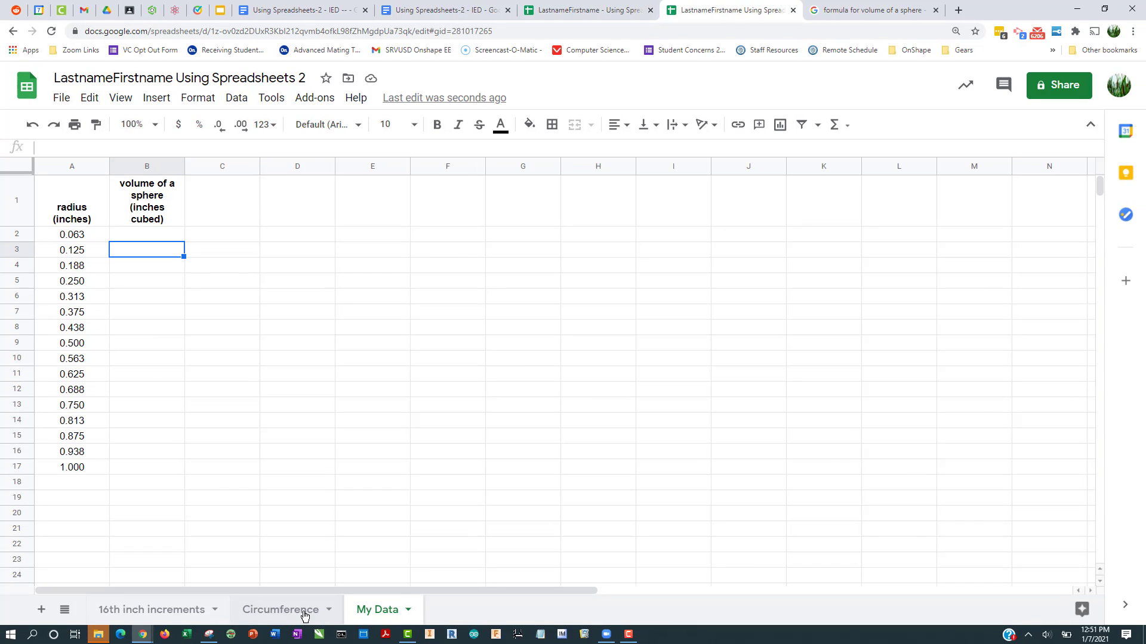
# - Copy the pi label and its value from D1:E1 of the Circumference sheet to C1:D1 of My Data
pyautogui.click(304, 615)
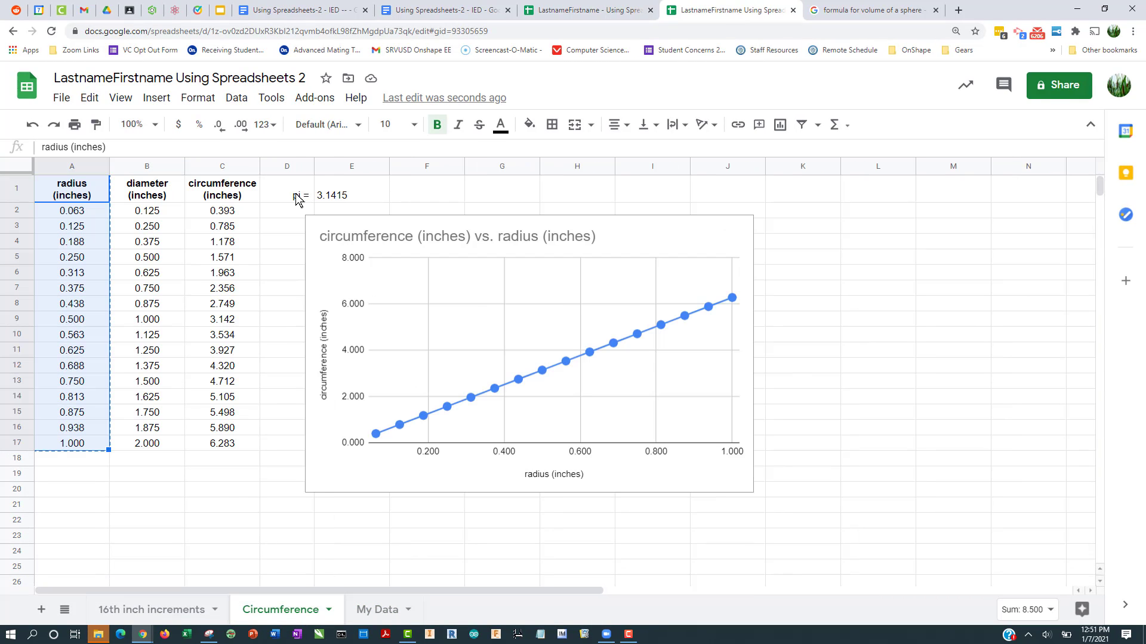
pyautogui.moveTo(296, 195); pyautogui.dragTo(376, 195)
pyautogui.hotkey('ctrl', 'c')
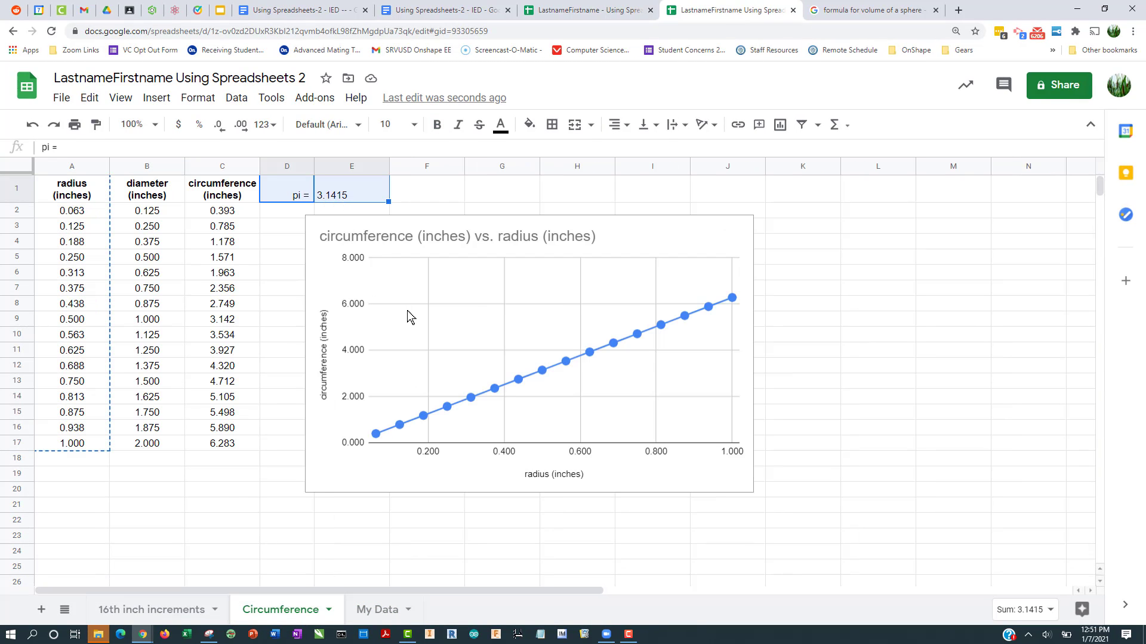
pyautogui.click(378, 609)
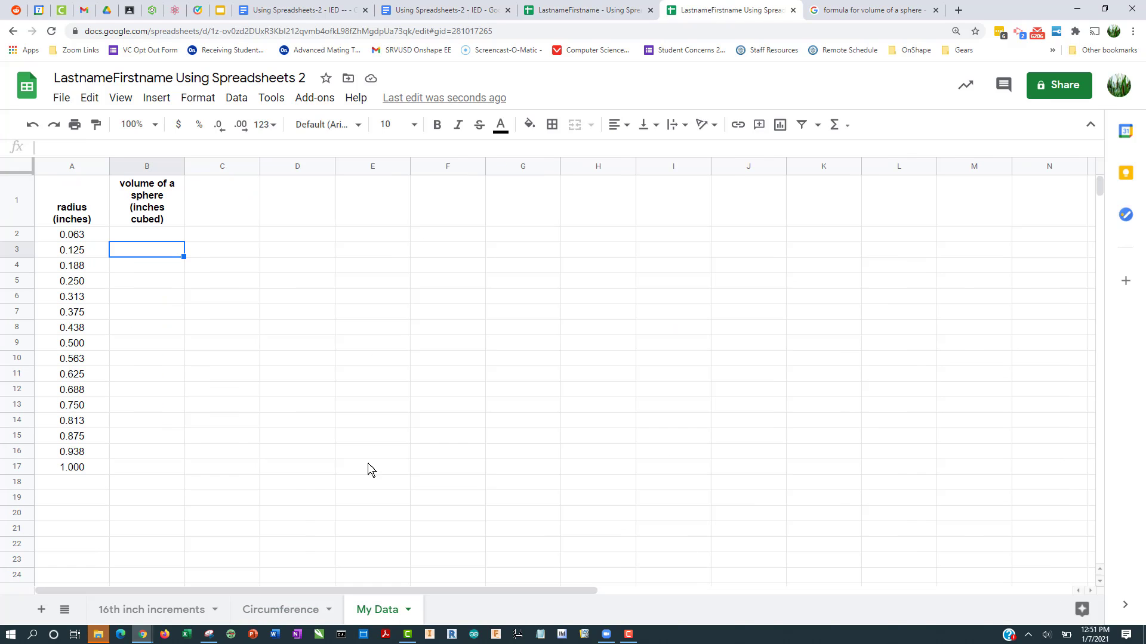
pyautogui.click(246, 200)
pyautogui.hotkey('ctrl', 'v')
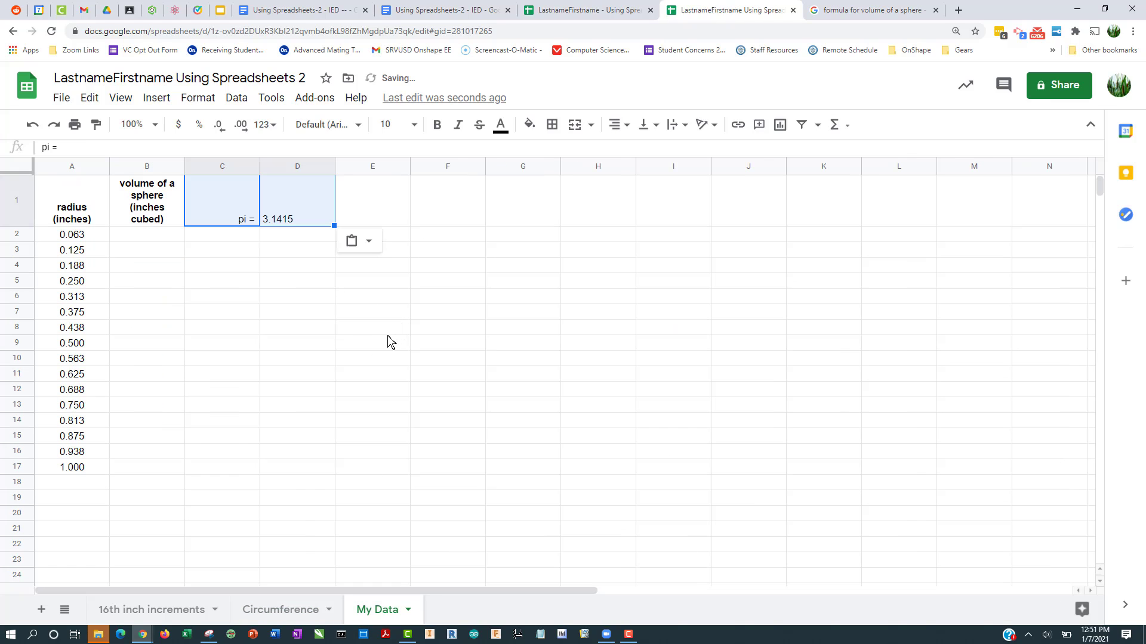
pyautogui.click(210, 369)
# - Enter the sphere volume formula =(4/3)*$D$1*A2^3 in B2 and autofill it down the column to B17
pyautogui.click(170, 239)
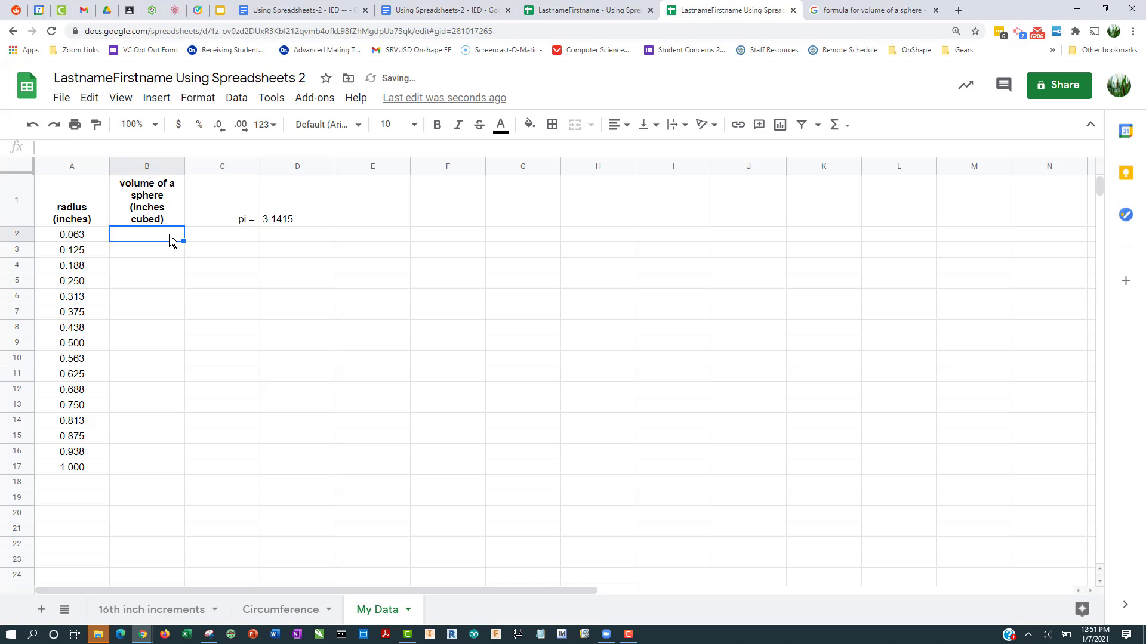
pyautogui.write('=')
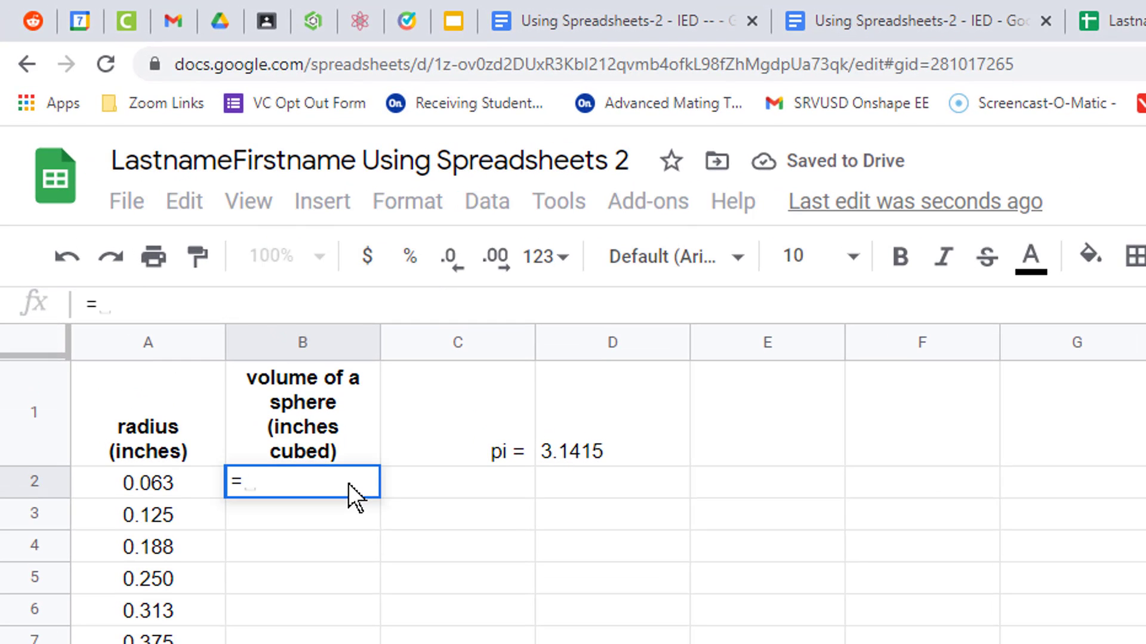
pyautogui.write('(')
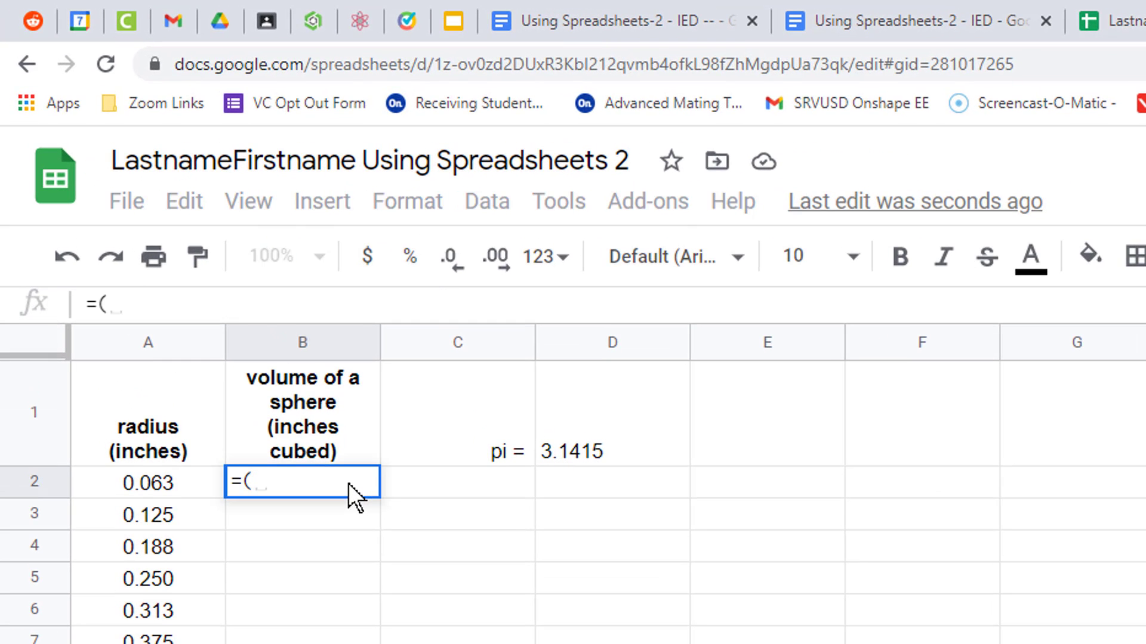
pyautogui.write('4/3)')
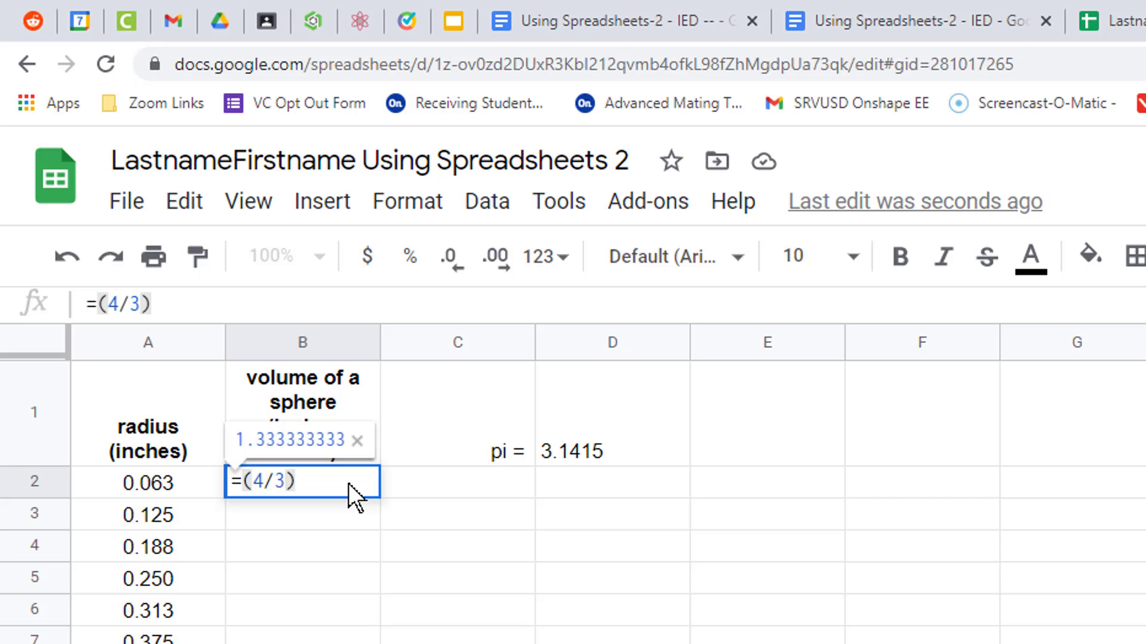
pyautogui.write('*')
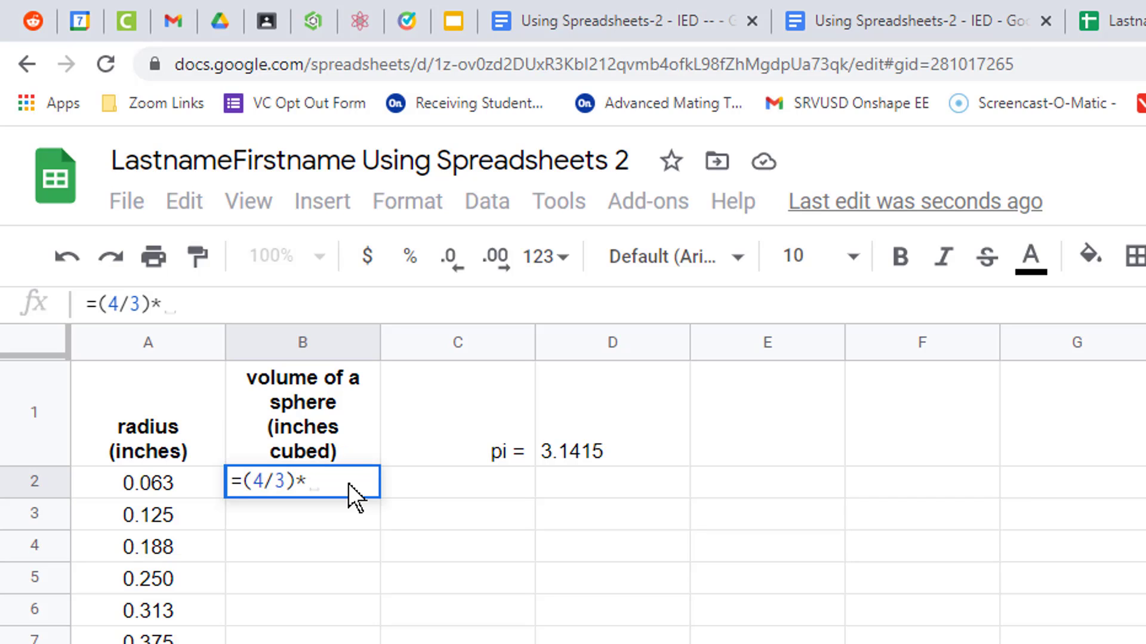
pyautogui.click(611, 425)
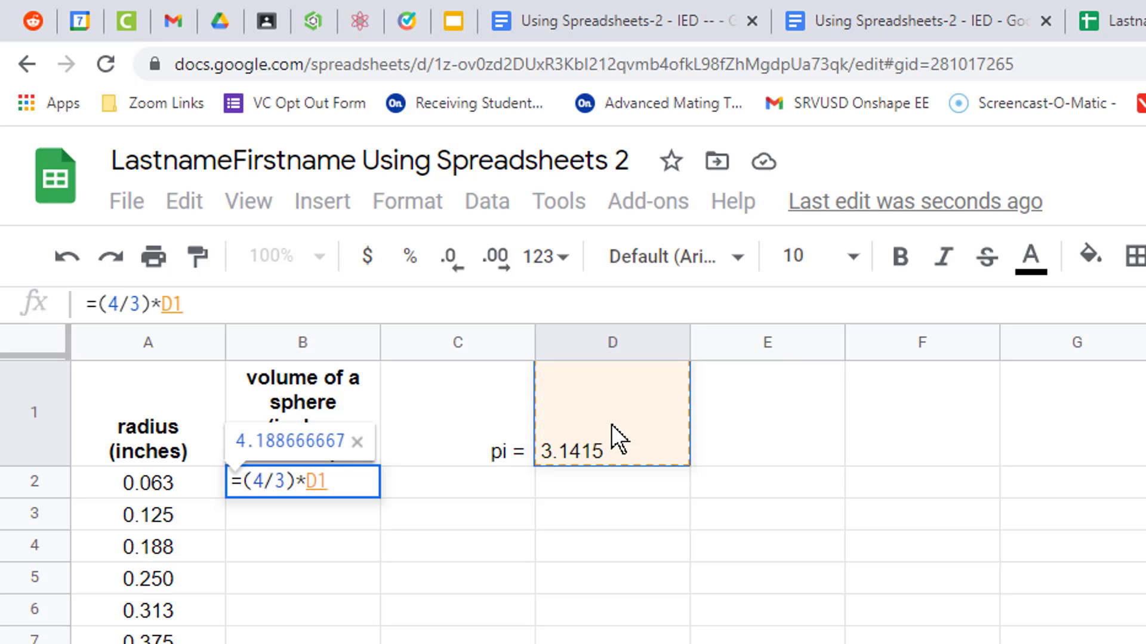
pyautogui.press('F4')
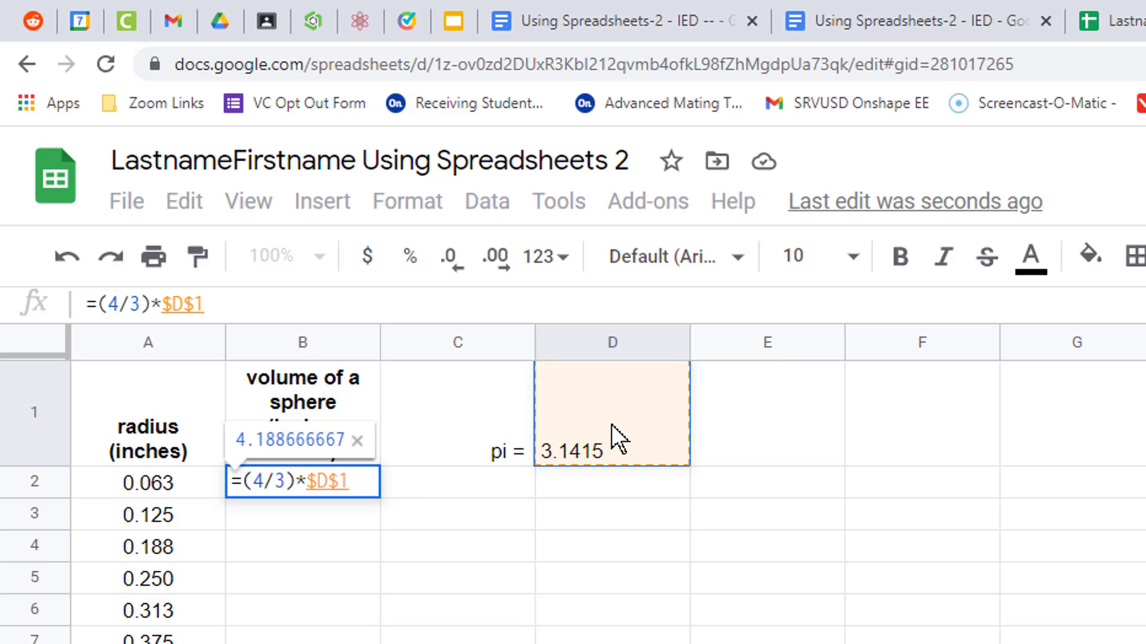
pyautogui.write('*')
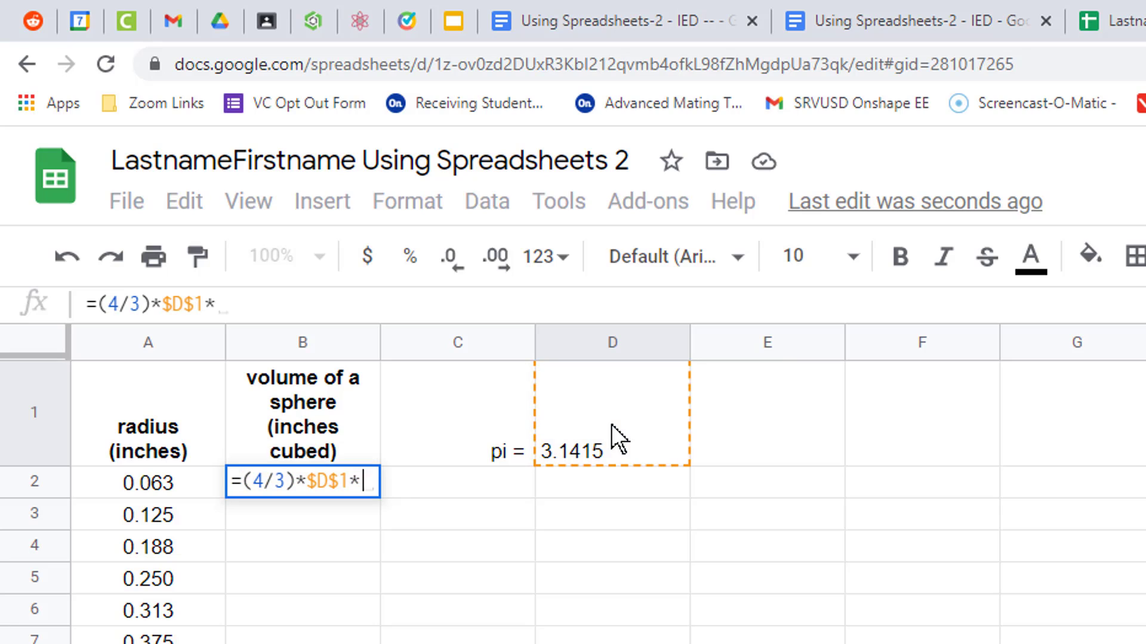
pyautogui.click(160, 492)
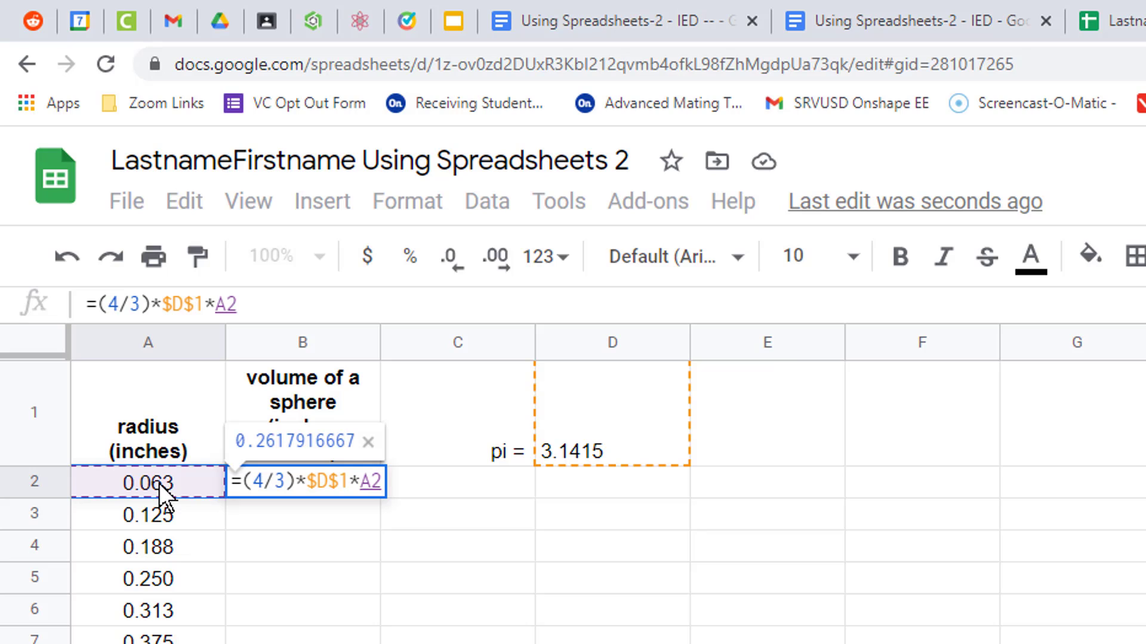
pyautogui.write('^')
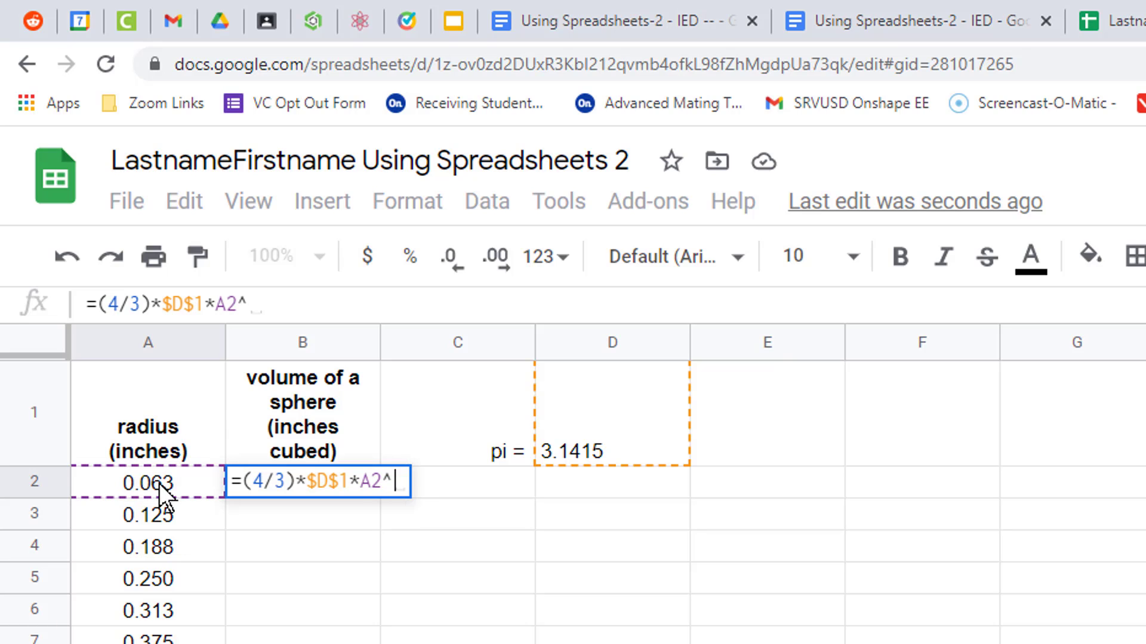
pyautogui.write('3')
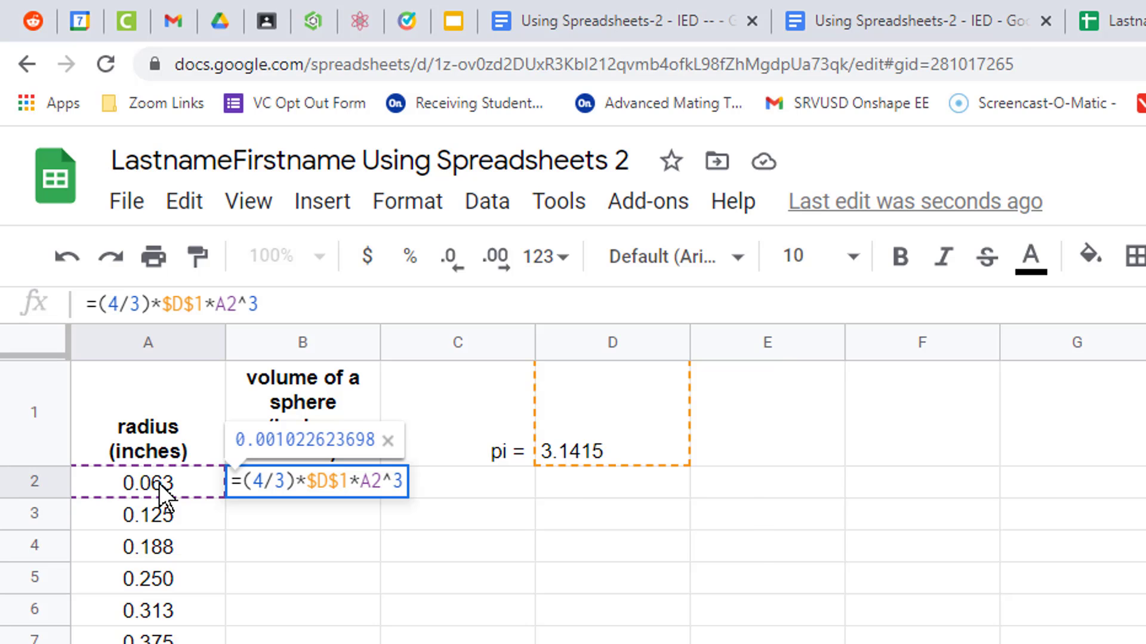
pyautogui.press('Return')
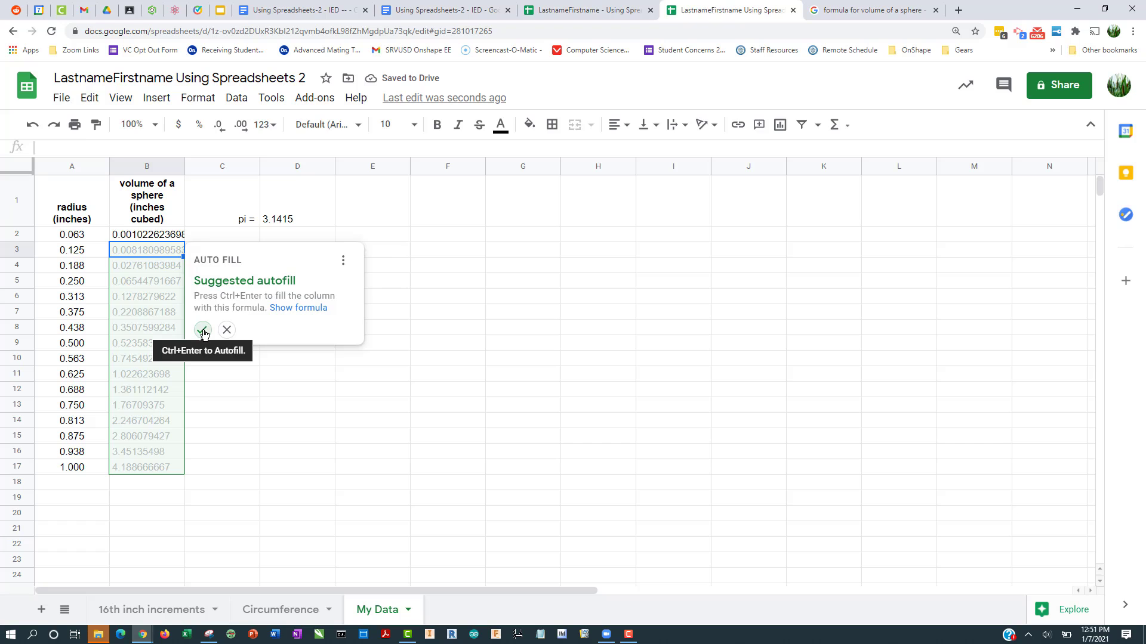
pyautogui.click(203, 332)
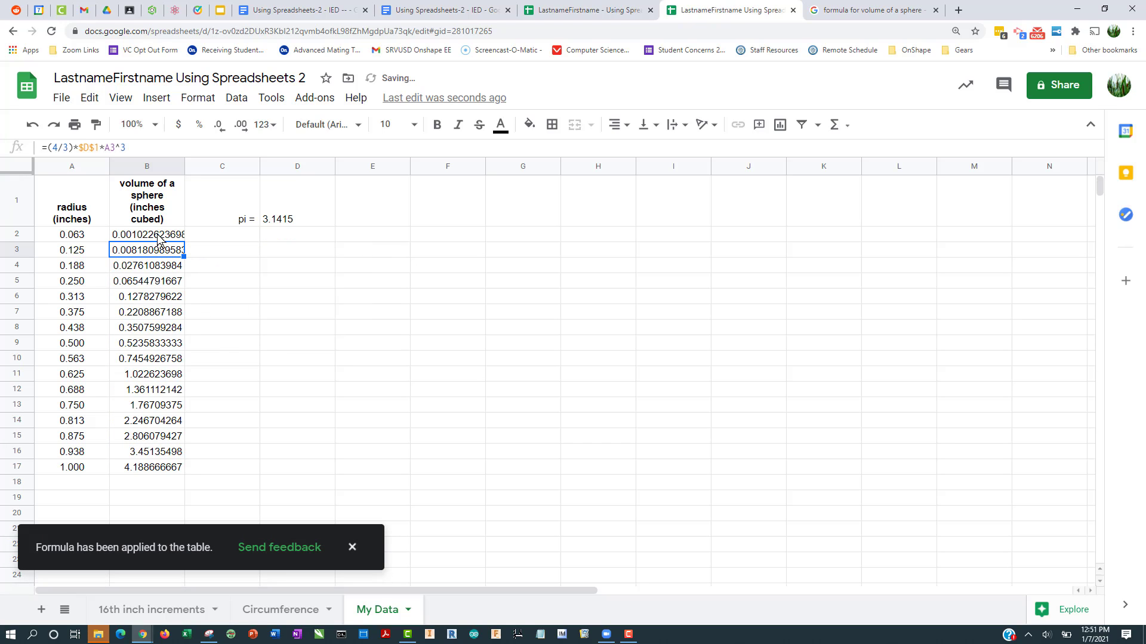
# - Format the volume values in B2:B17 with three decimal places and centre alignment
pyautogui.moveTo(158, 237); pyautogui.dragTo(147, 464)
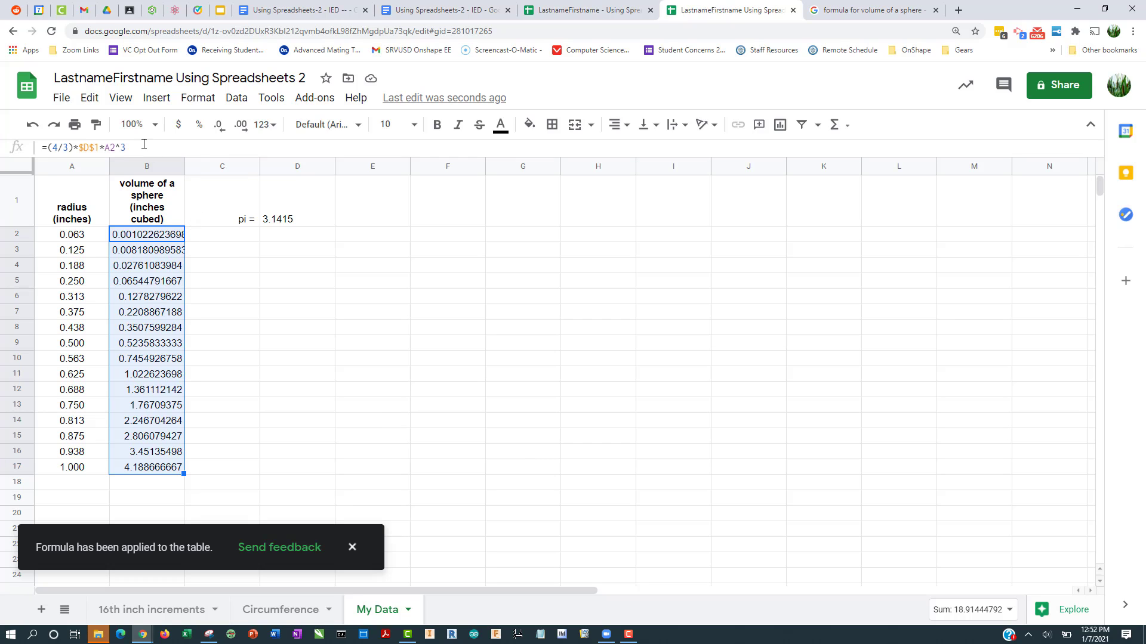
pyautogui.click(220, 126)
pyautogui.click(219, 126)
pyautogui.click(219, 127)
pyautogui.click(219, 127)
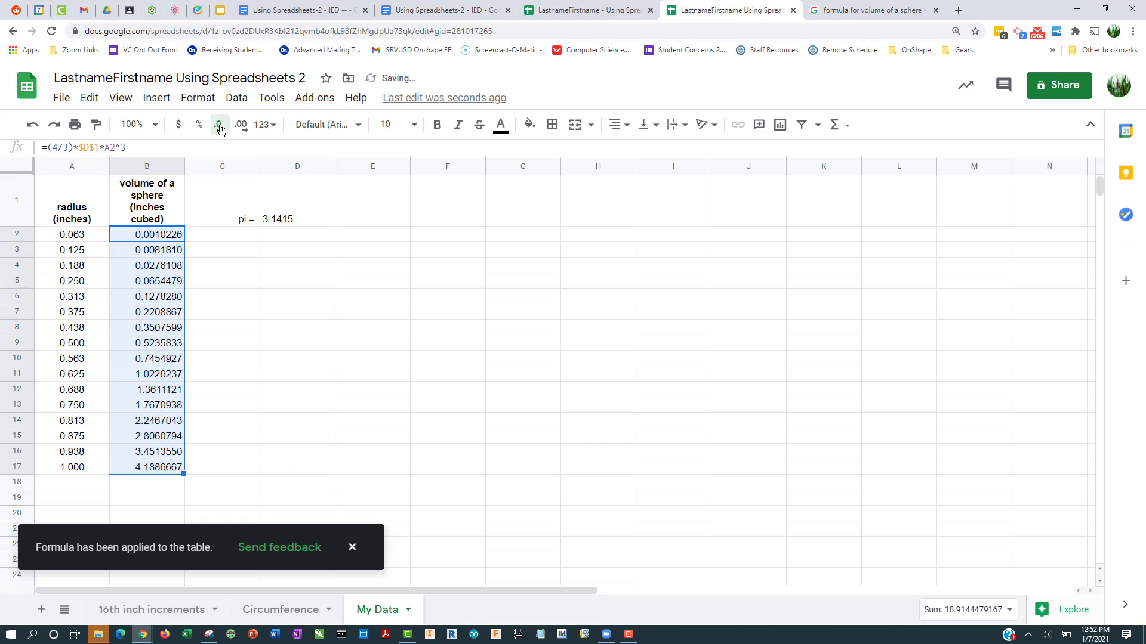
pyautogui.click(220, 127)
pyautogui.click(220, 127)
pyautogui.click(220, 126)
pyautogui.click(219, 126)
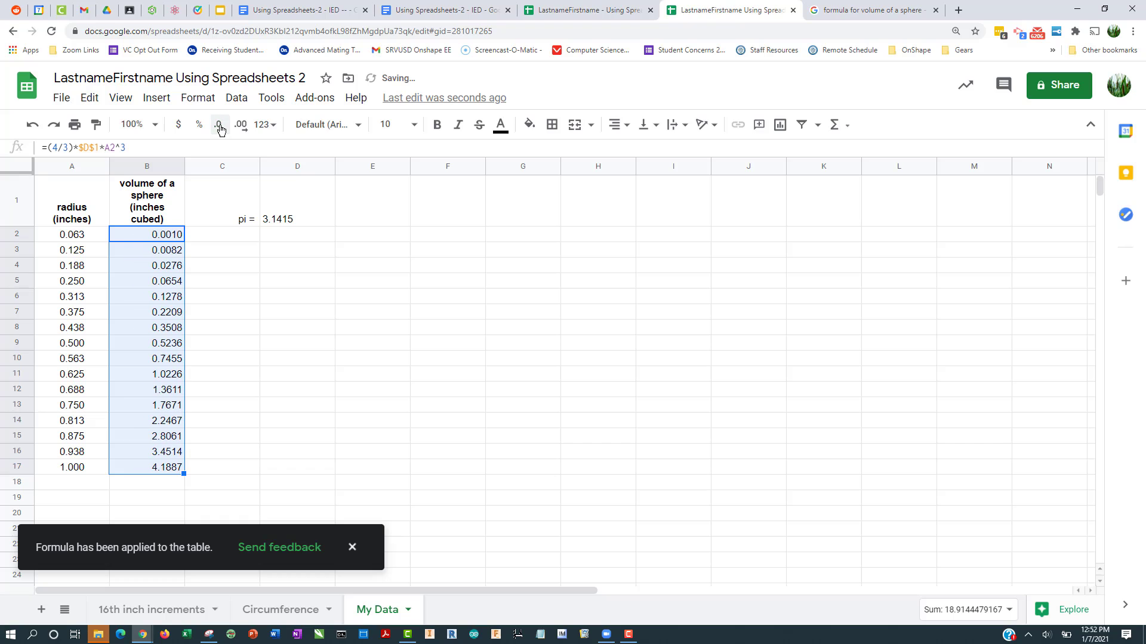
pyautogui.click(614, 125)
pyautogui.click(553, 299)
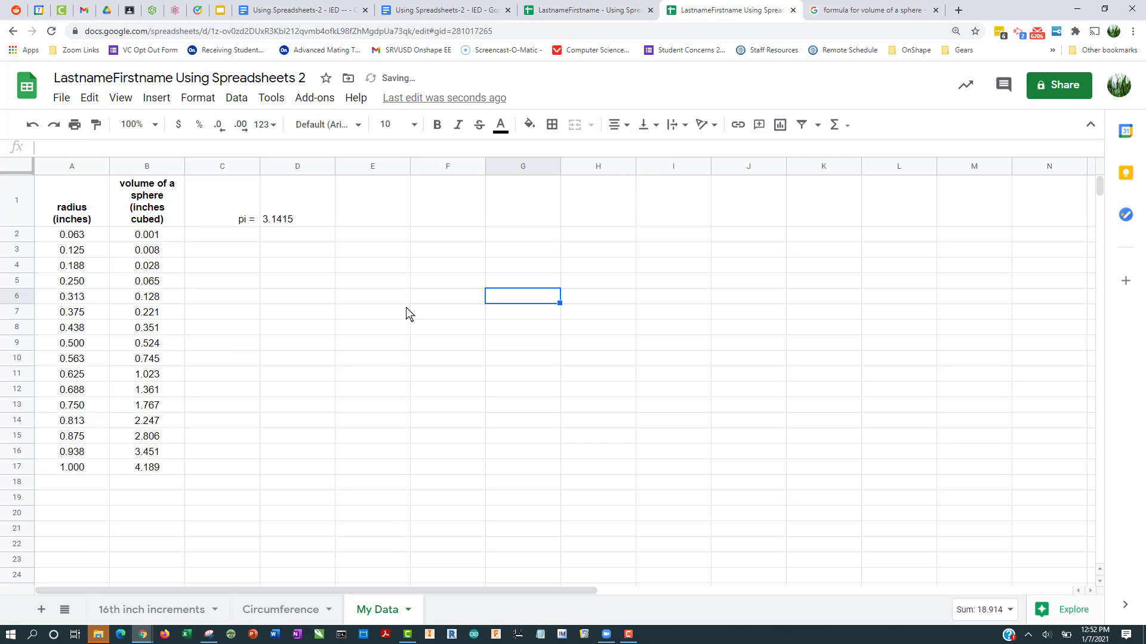
# - Insert a line chart from A1:B17 and place it to the right of the volume column, clear of the data
pyautogui.moveTo(90, 206); pyautogui.dragTo(139, 471)
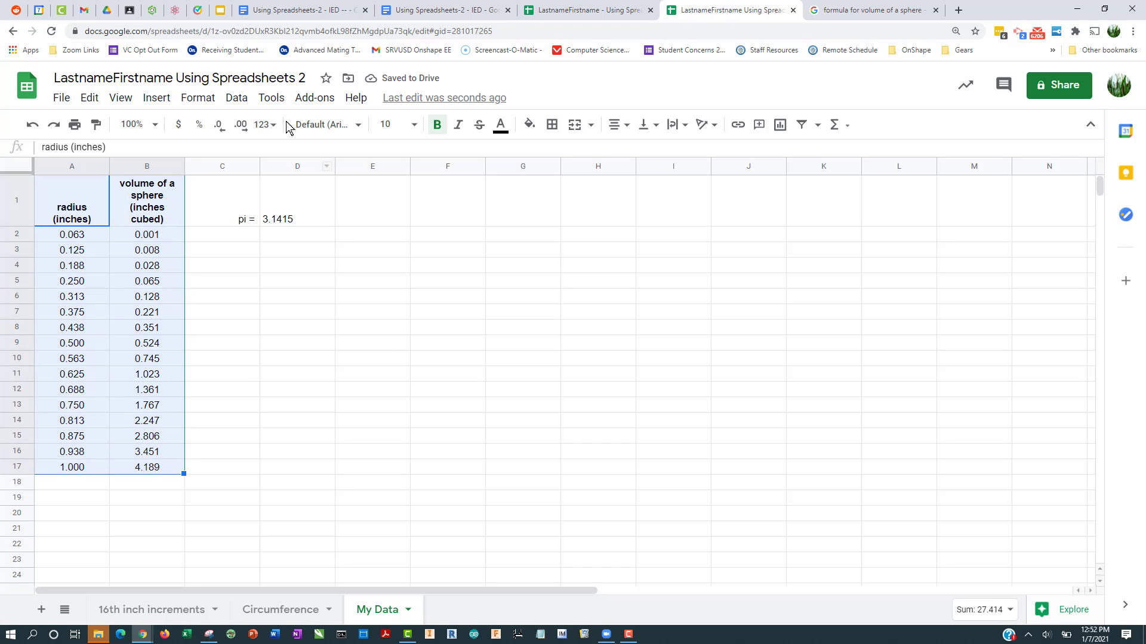
pyautogui.click(164, 105)
pyautogui.click(203, 317)
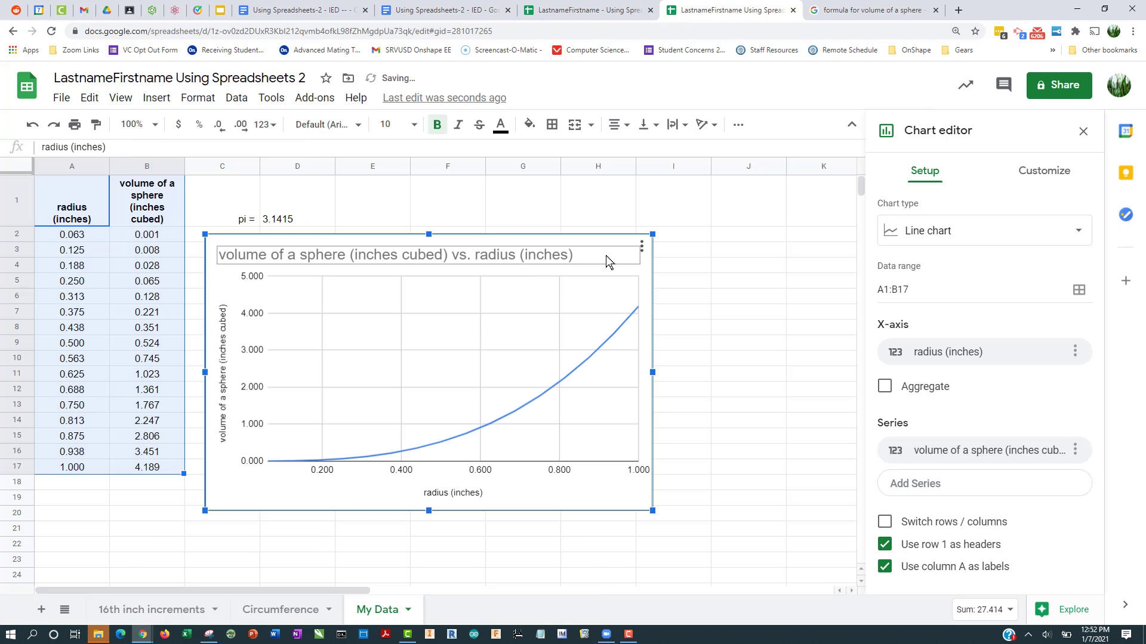
pyautogui.moveTo(604, 256); pyautogui.dragTo(728, 233)
# - Give the chart's volume series circle point markers and move the chart slightly up and left, beside the pi value
pyautogui.doubleClick(680, 373)
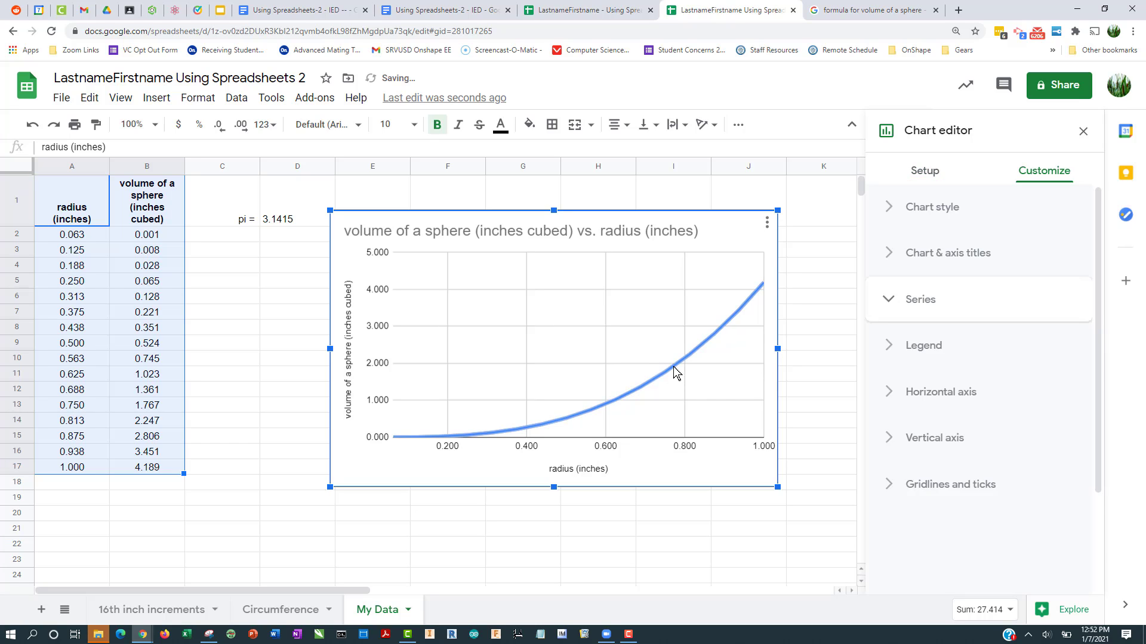
pyautogui.click(1029, 502)
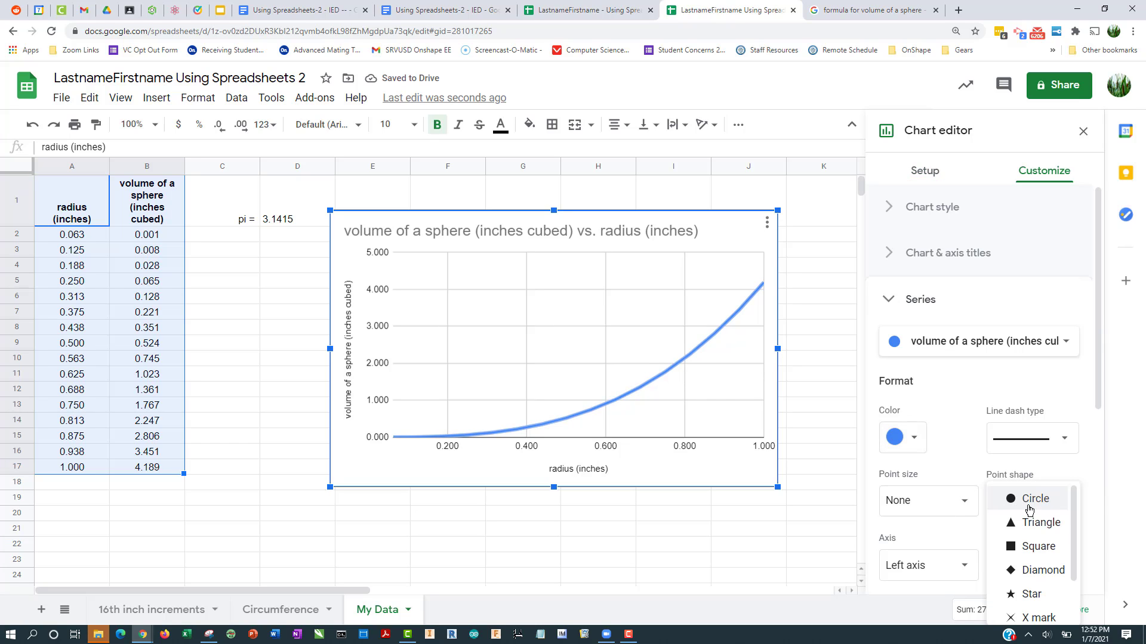
pyautogui.click(1035, 503)
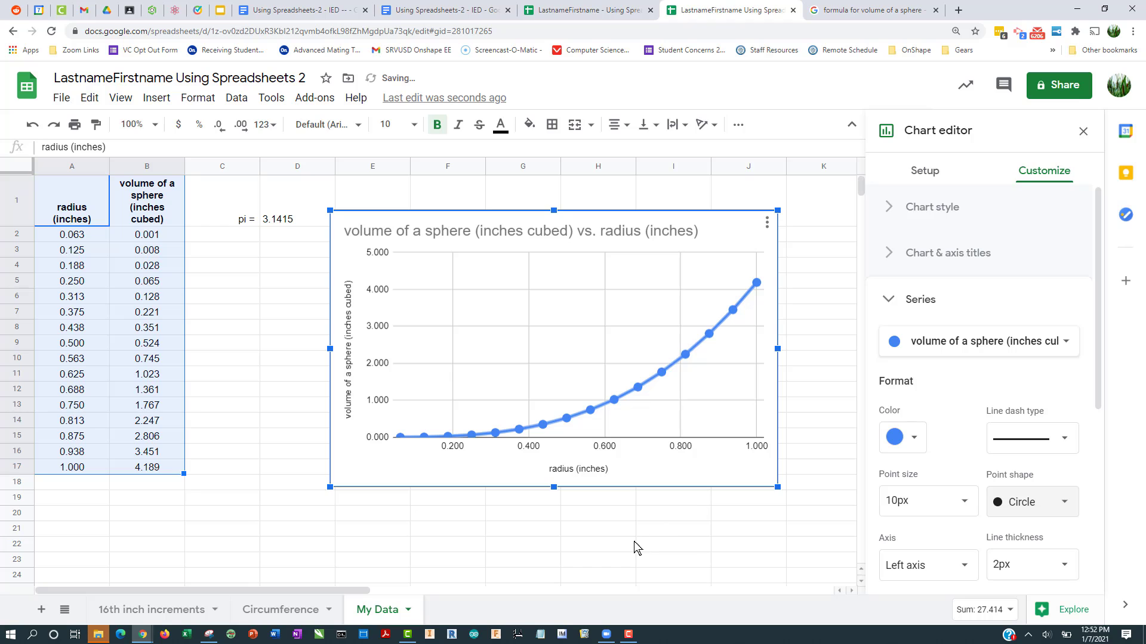
pyautogui.moveTo(709, 217); pyautogui.dragTo(696, 200)
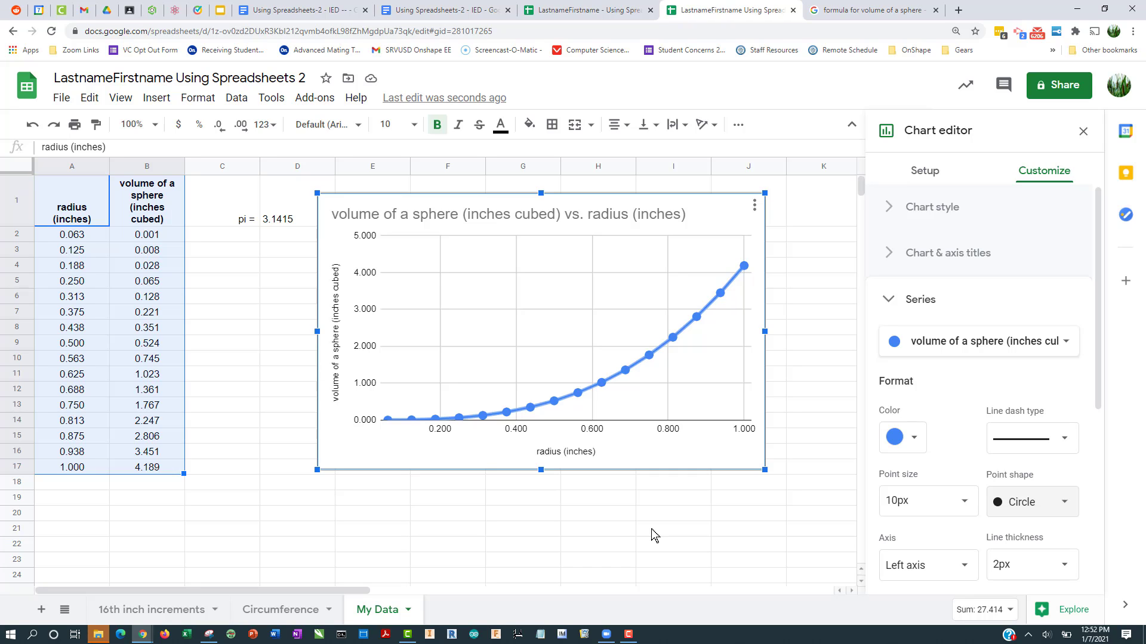
pyautogui.click(253, 283)
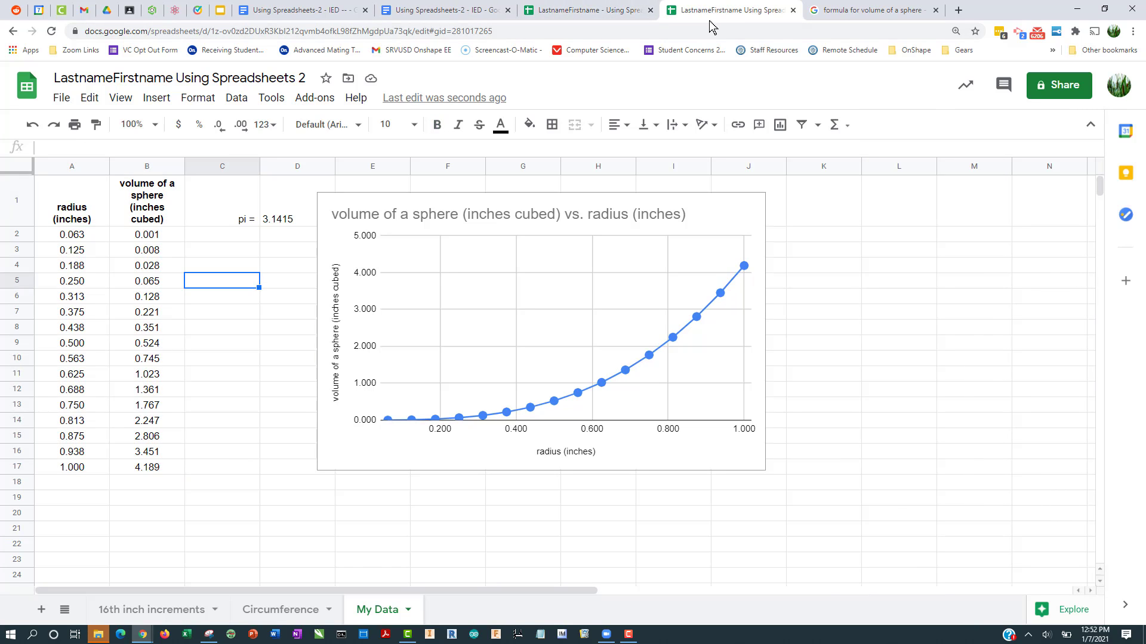
# - Freeze the heading row, row 1, on the Circumference sheet
pyautogui.click(288, 611)
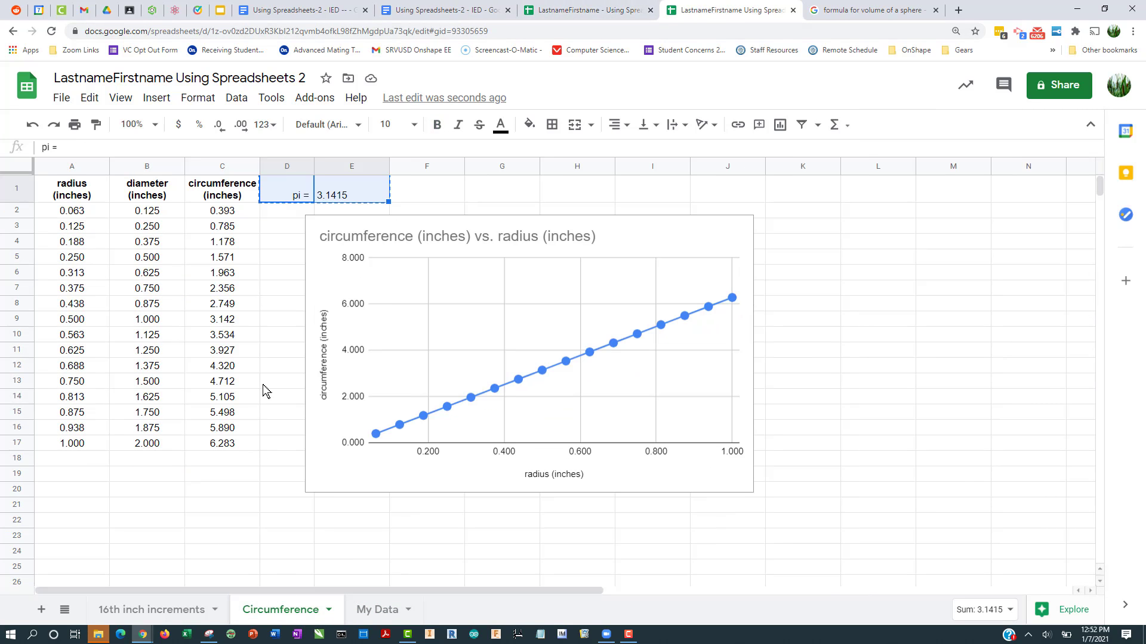
pyautogui.click(155, 477)
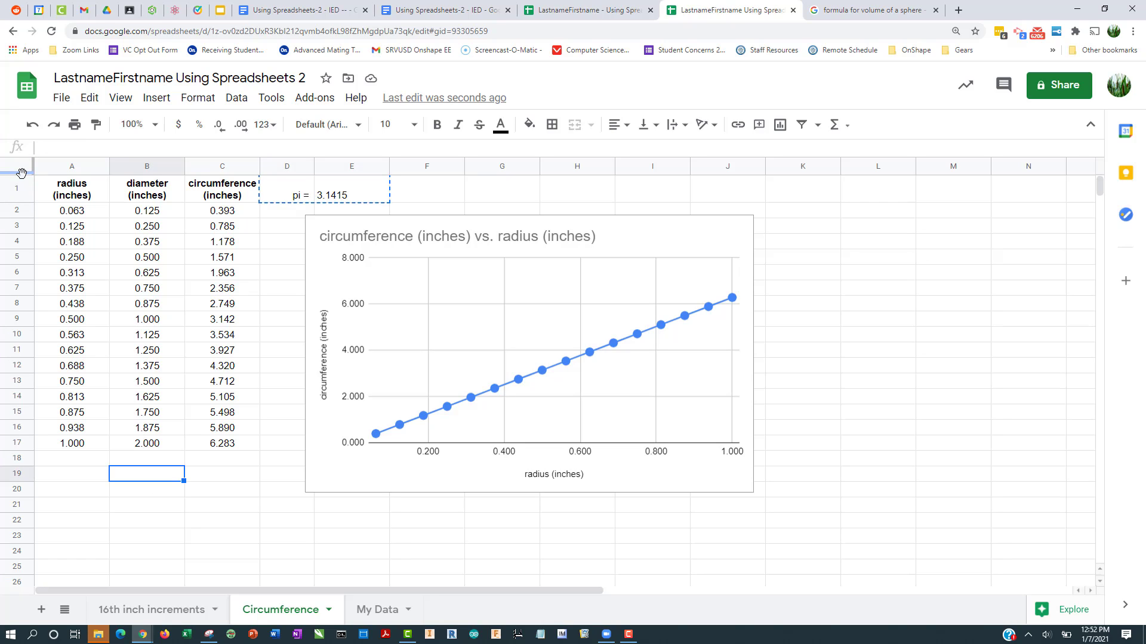
pyautogui.moveTo(21, 173); pyautogui.dragTo(21, 204)
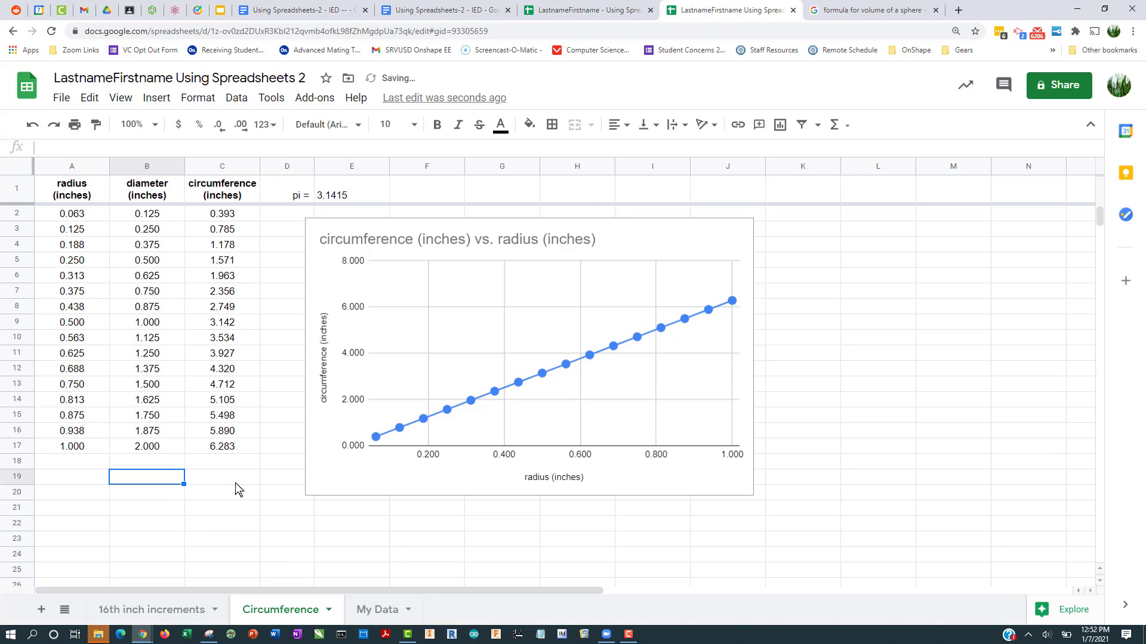
# - Examine how the frozen heading row behaves while moving through the rows of the Circumference sheet
pyautogui.click(218, 540)
pyautogui.scroll(-4, 254, 319)
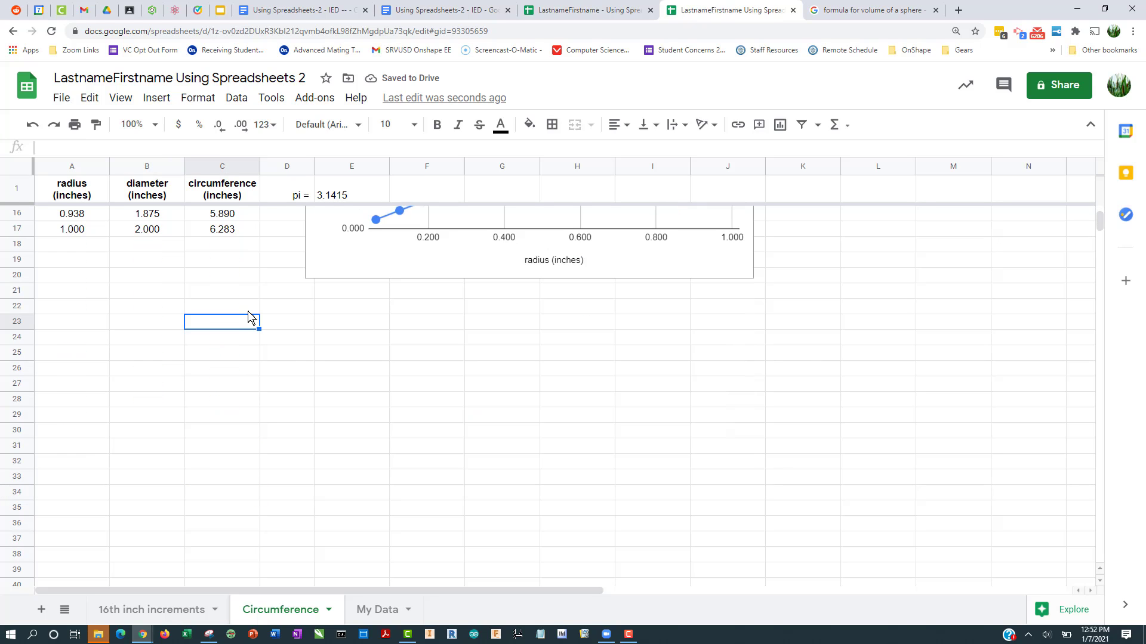
pyautogui.scroll(-2, 249, 316)
pyautogui.scroll(5, 249, 315)
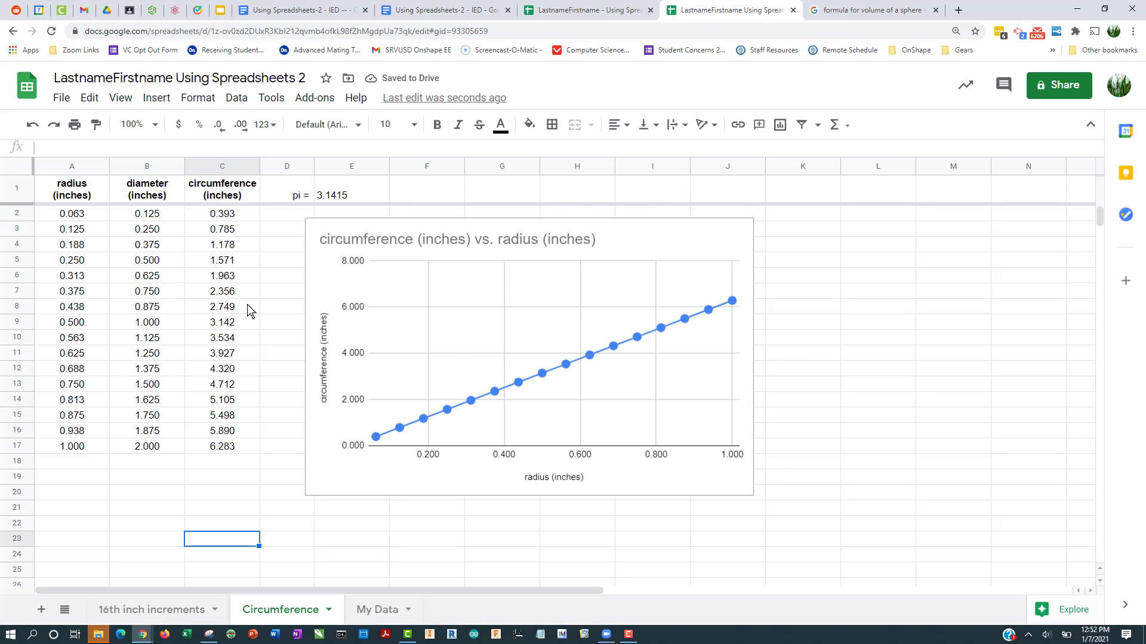
pyautogui.scroll(-5, 248, 310)
pyautogui.scroll(3, 246, 308)
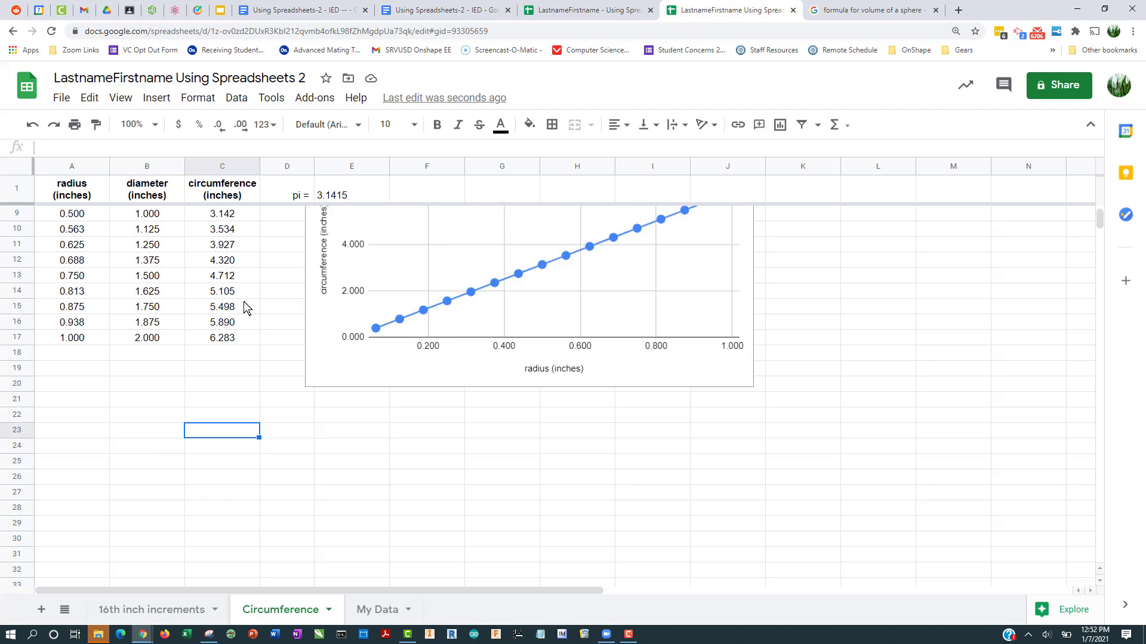
pyautogui.scroll(2, 246, 308)
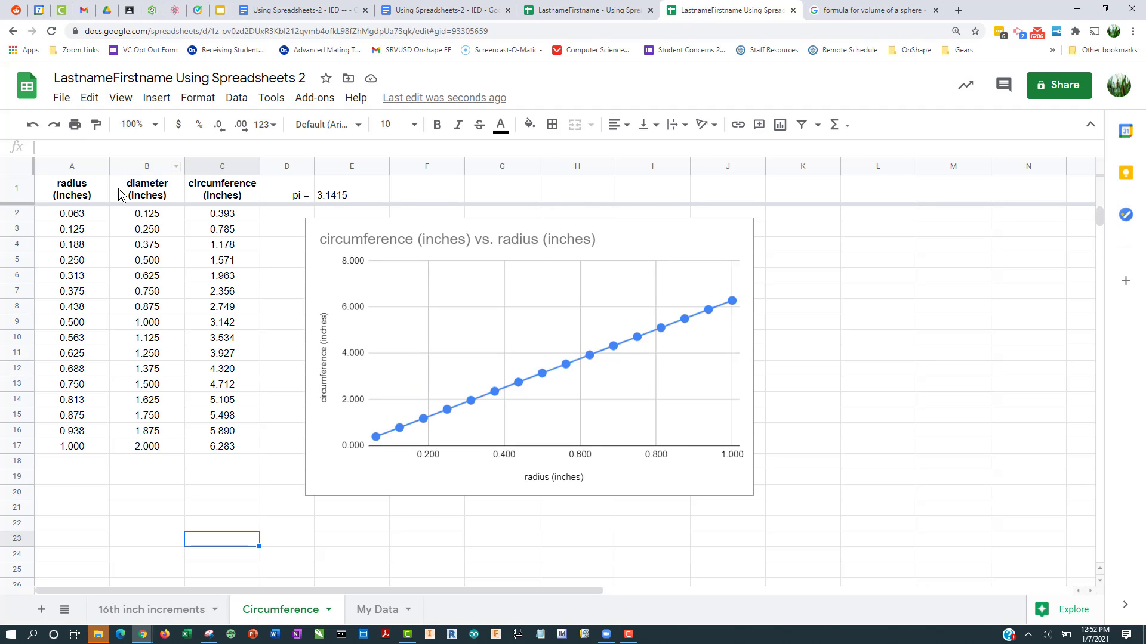
pyautogui.scroll(-7, 255, 309)
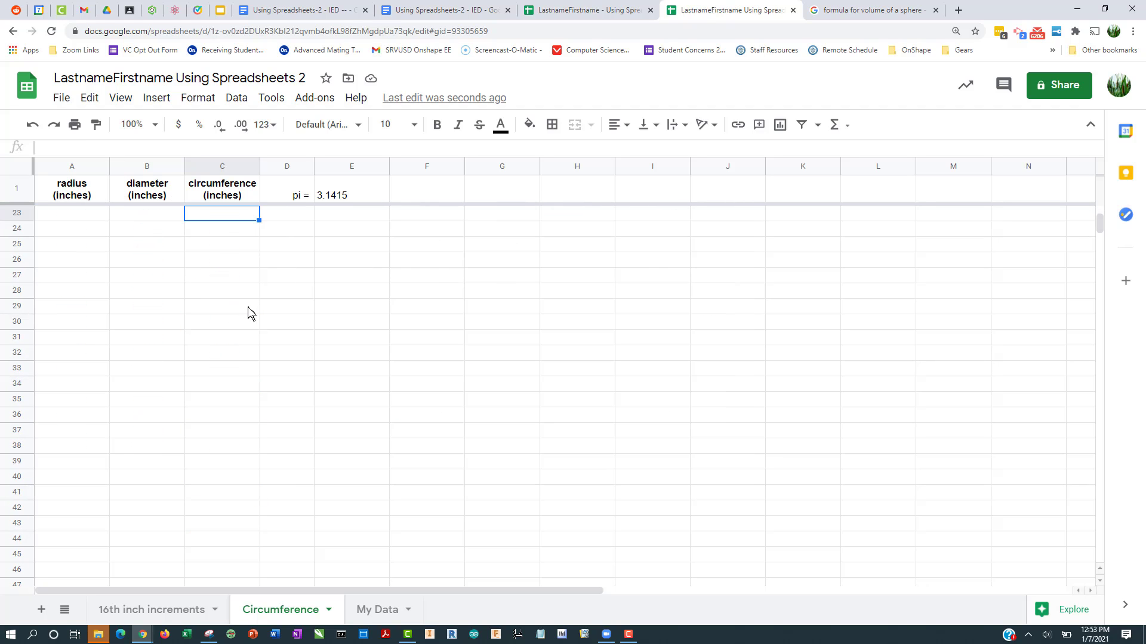
pyautogui.scroll(7, 251, 313)
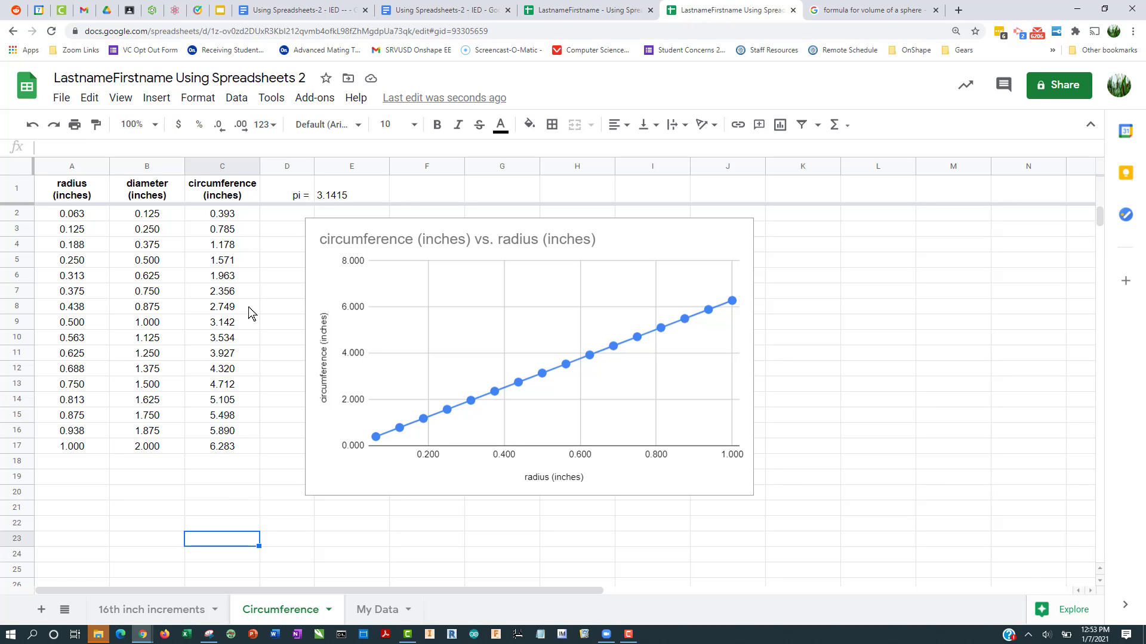